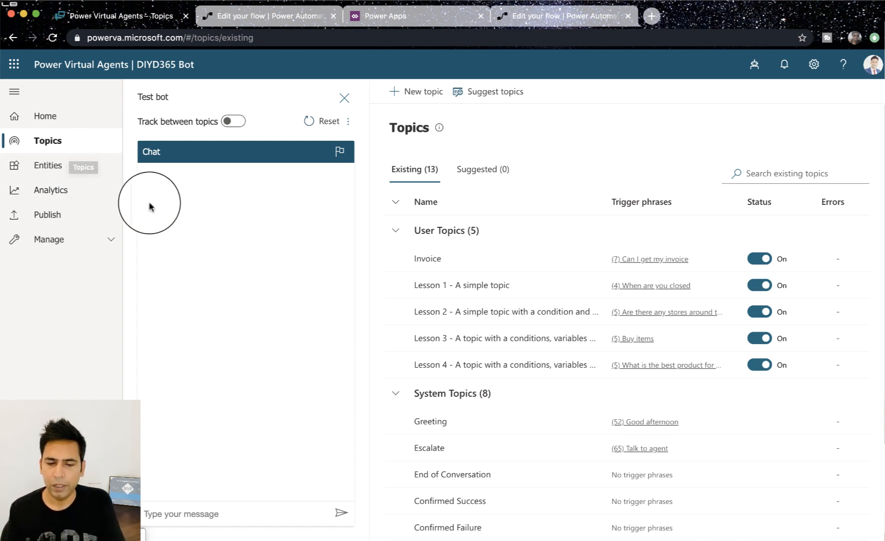
# Open the Invoice topic's authoring canvas and add a question after the message reading "Do you know your Invoice No.?".
pyautogui.click(427, 259)
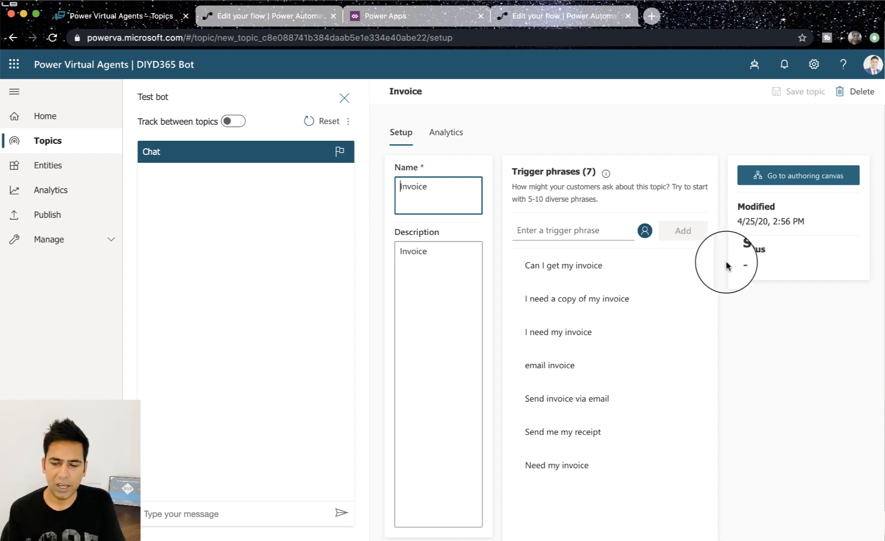
pyautogui.click(792, 185)
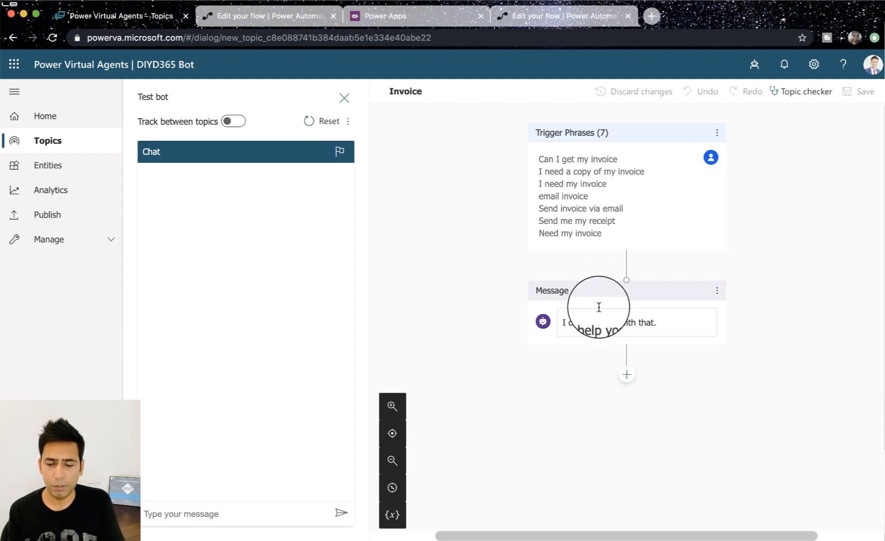
pyautogui.click(627, 380)
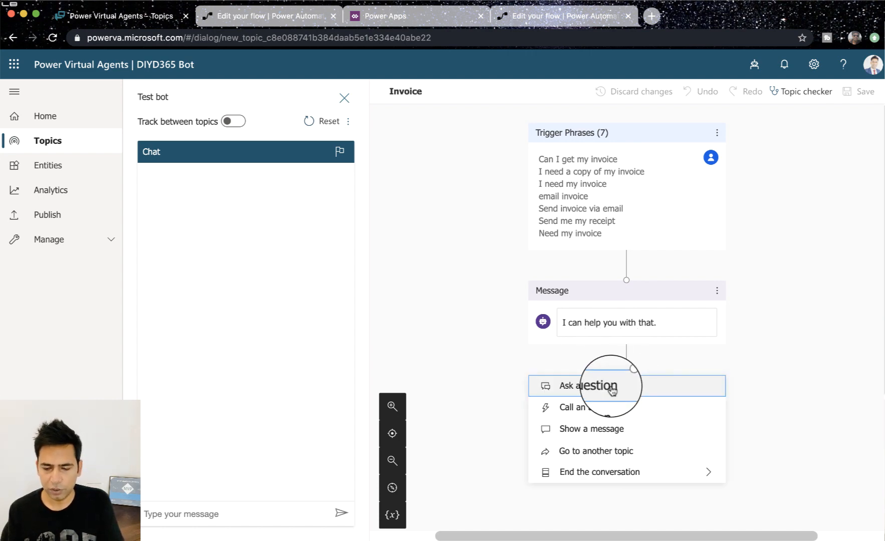
pyautogui.click(612, 387)
pyautogui.click(562, 434)
pyautogui.write('D')
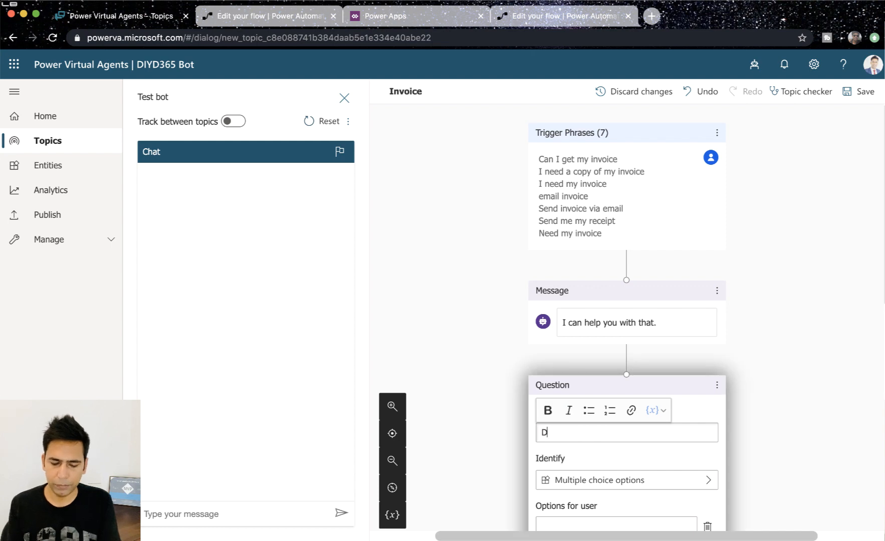
pyautogui.write('o you ')
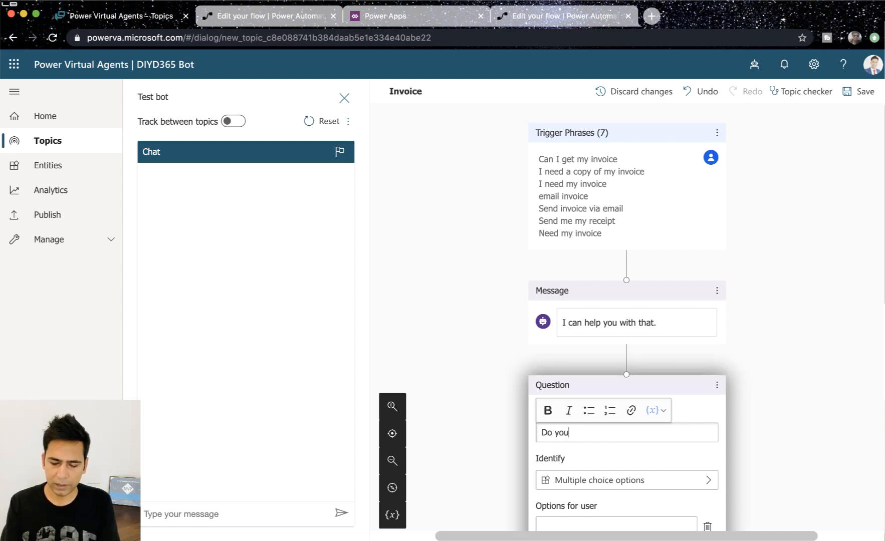
pyautogui.write('know y')
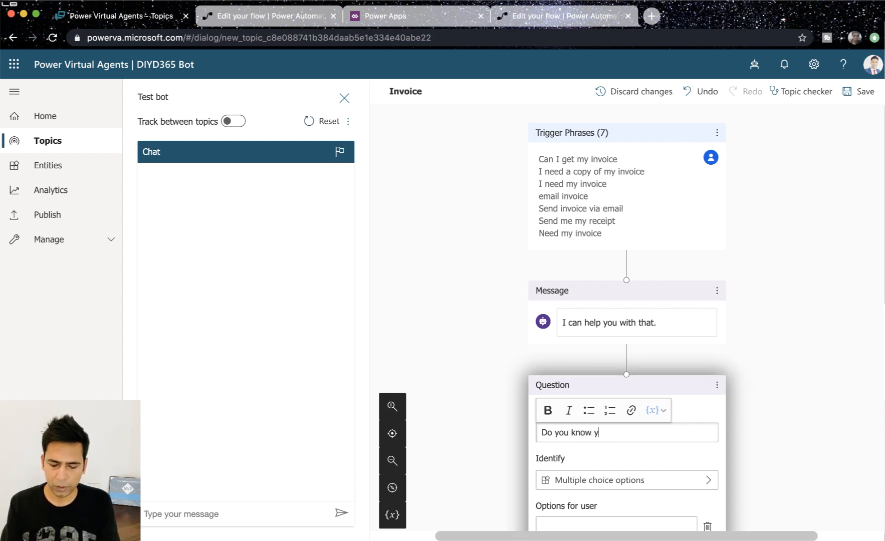
pyautogui.write('our I')
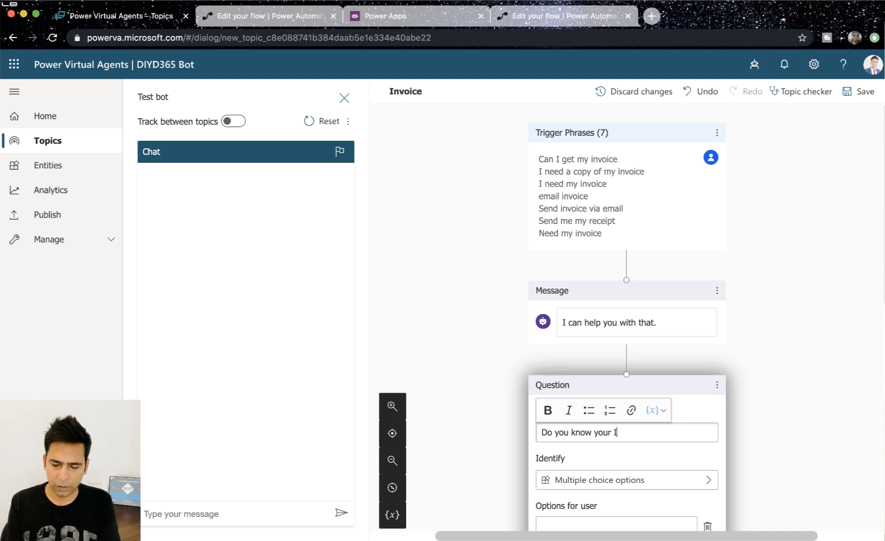
pyautogui.write('nvoice')
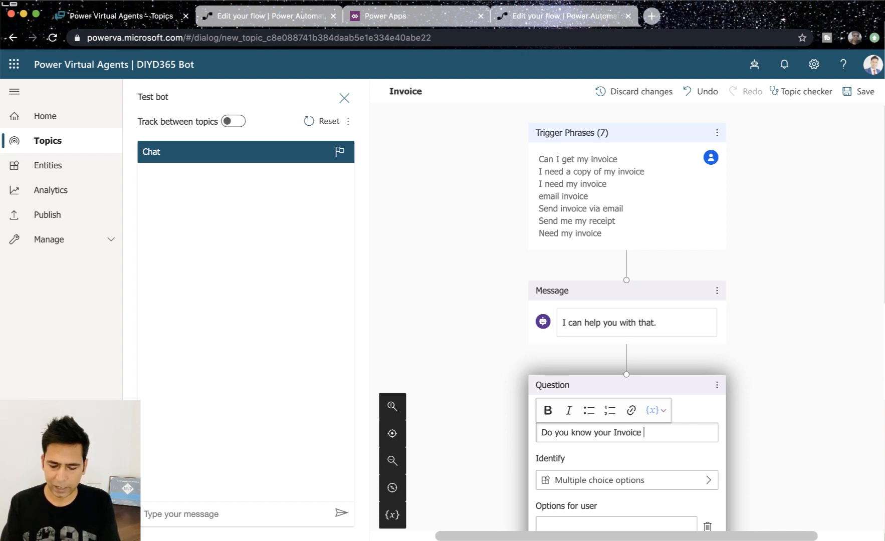
pyautogui.write(' No.')
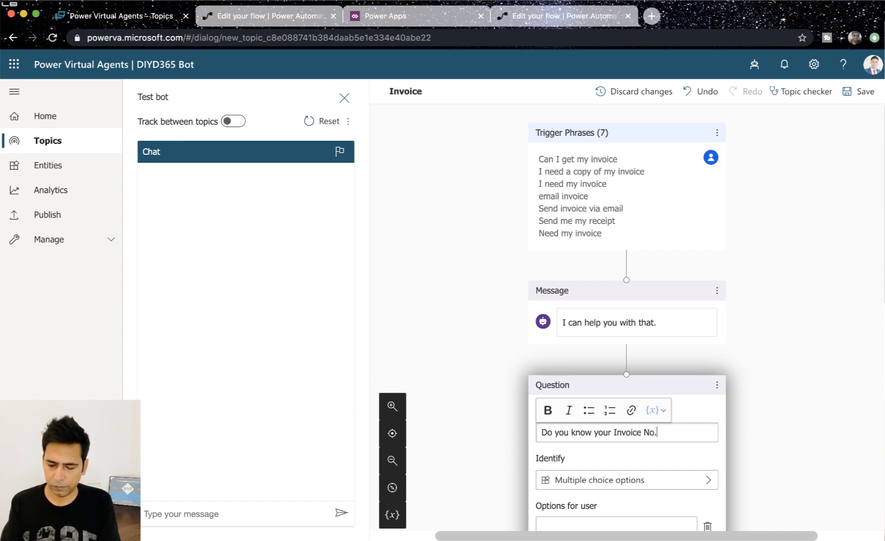
pyautogui.write('?')
# Set the invoice number question to identify a Boolean response.
pyautogui.scroll(-3, 603, 420)
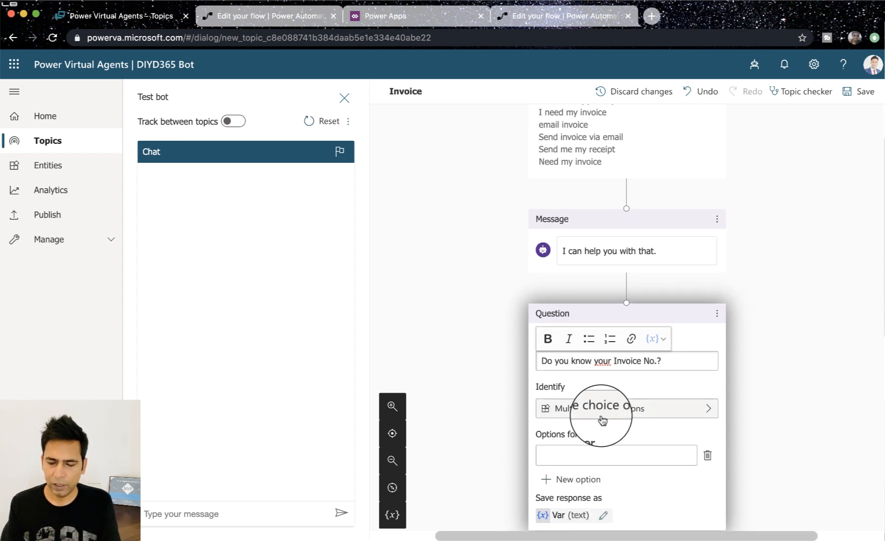
pyautogui.click(604, 418)
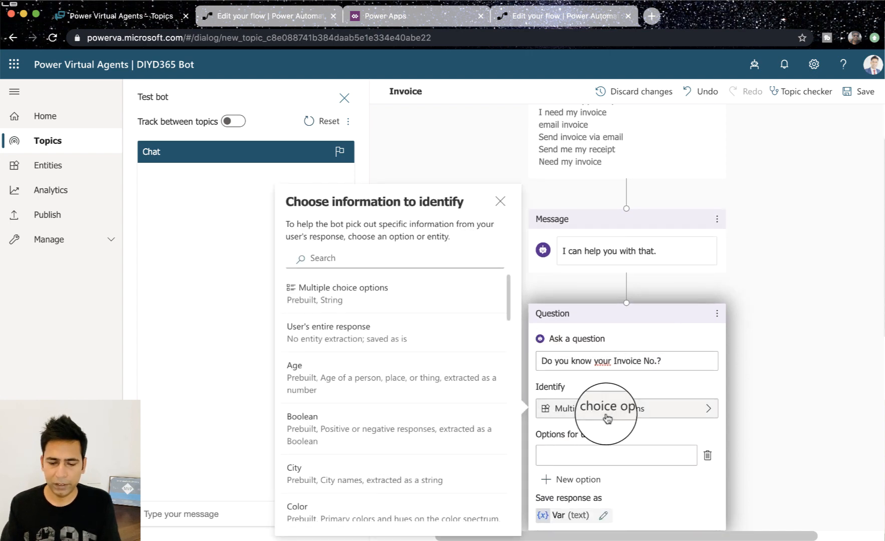
pyautogui.click(378, 431)
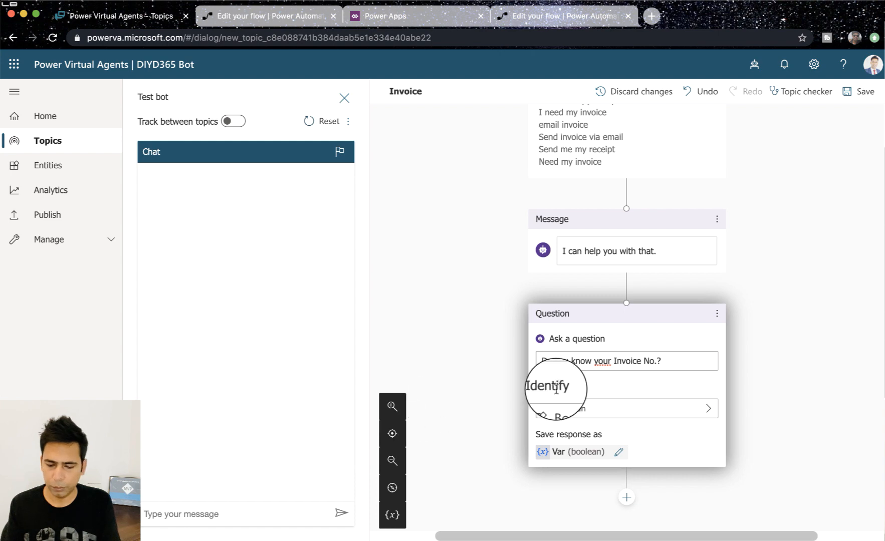
# Rename the variable that stores the question's response to CustomerResponse.
pyautogui.scroll(-1, 681, 435)
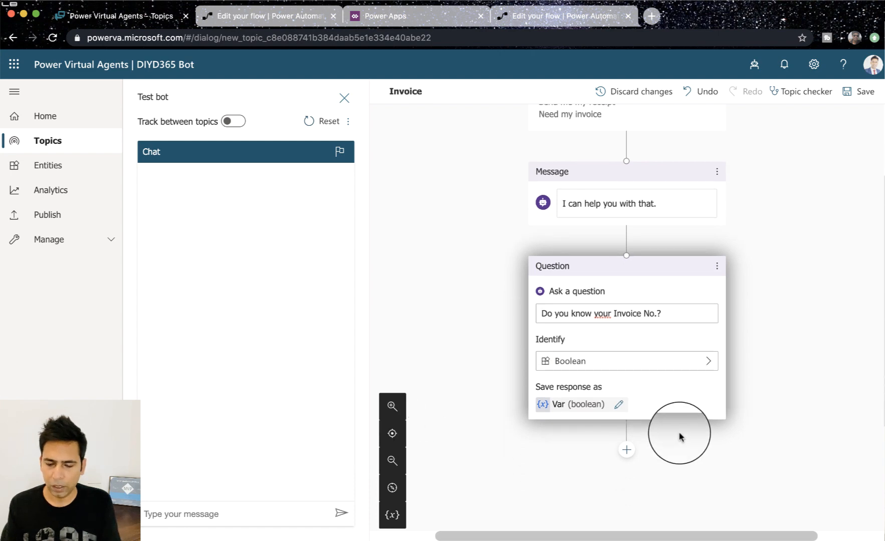
pyautogui.click(619, 406)
pyautogui.click(429, 311)
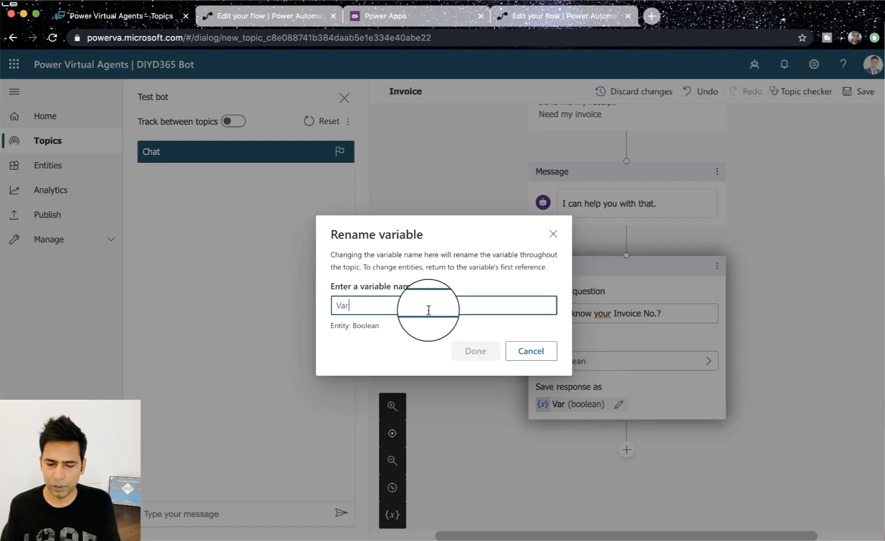
pyautogui.press('super+a')
pyautogui.write('Cu')
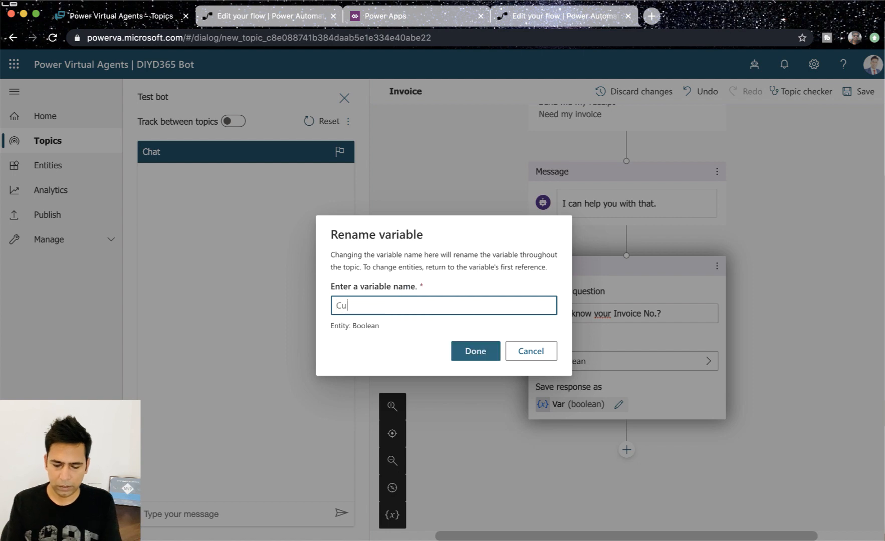
pyautogui.write('stomer')
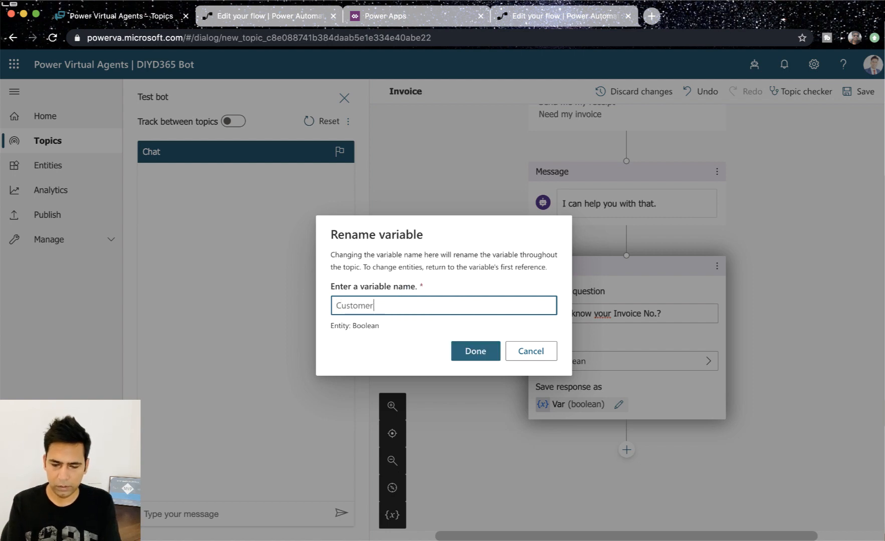
pyautogui.write('Response')
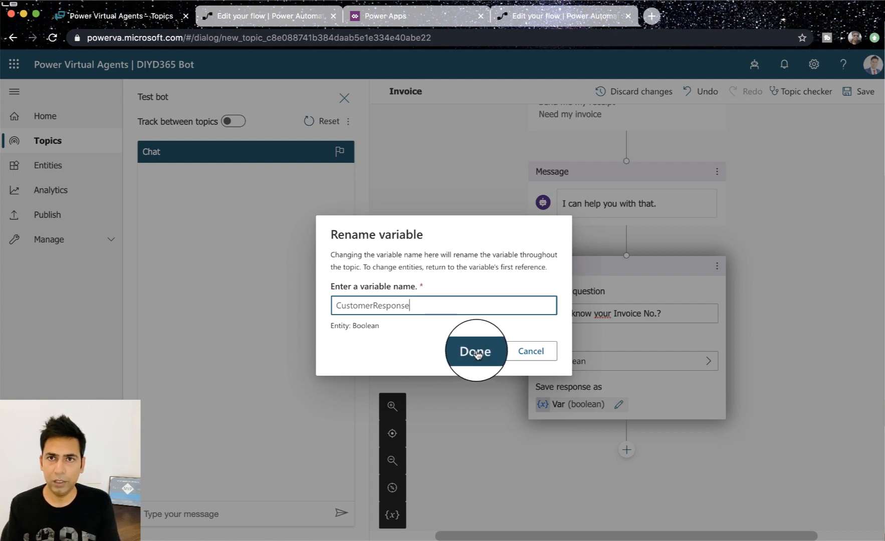
pyautogui.click(477, 354)
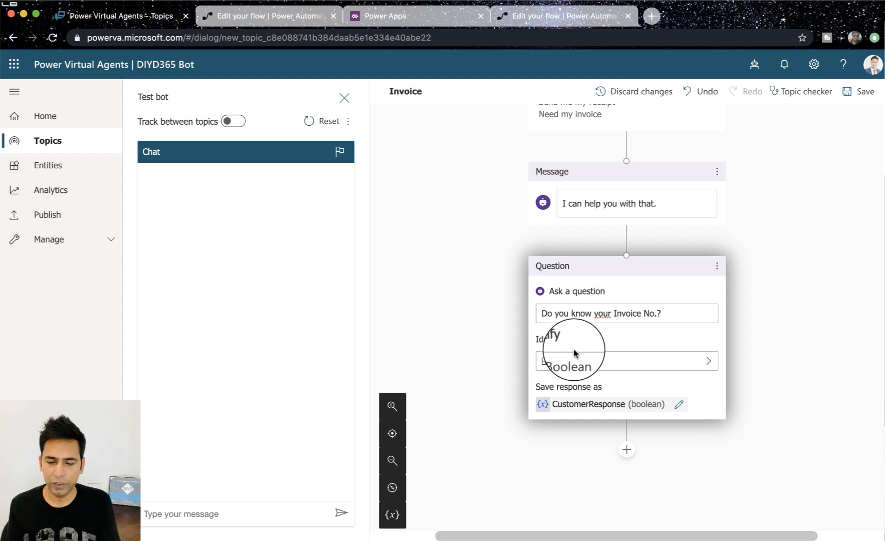
# Add a condition below the question that checks whether CustomerResponse is equal to False.
pyautogui.scroll(-1, 574, 353)
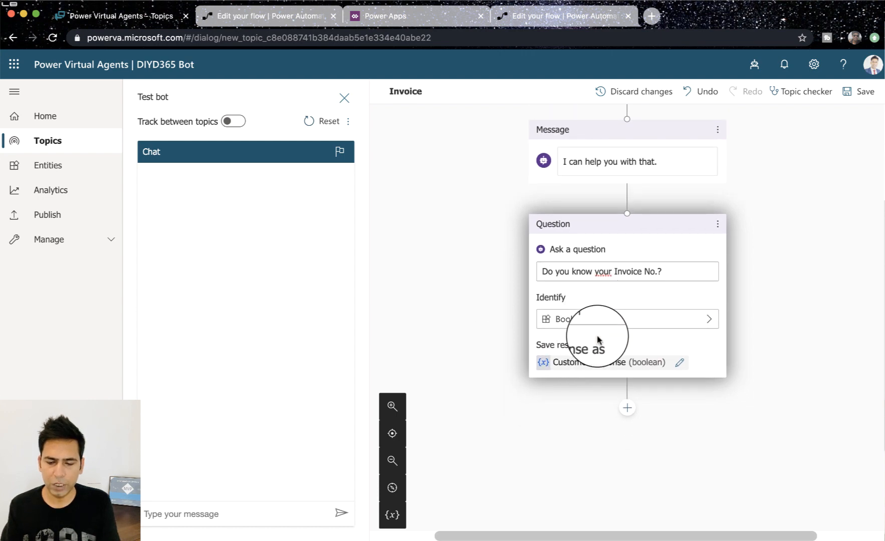
pyautogui.click(624, 409)
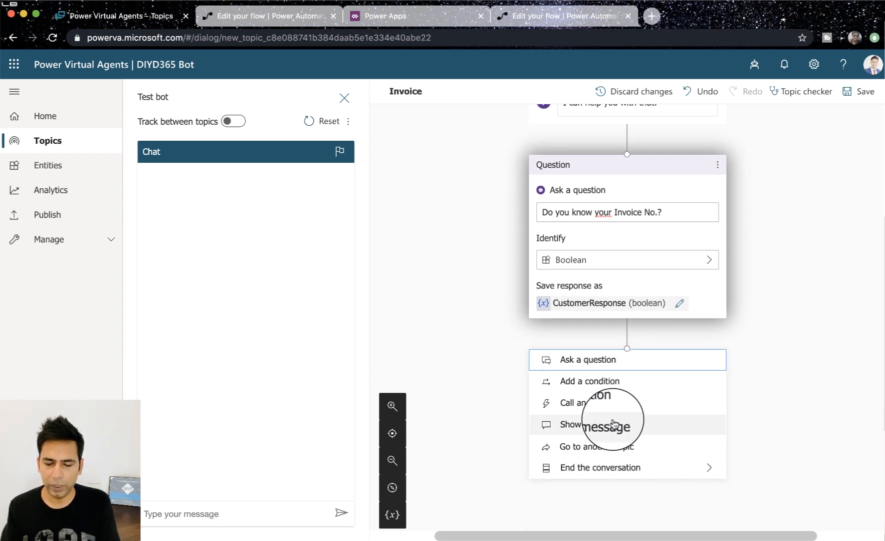
pyautogui.click(595, 383)
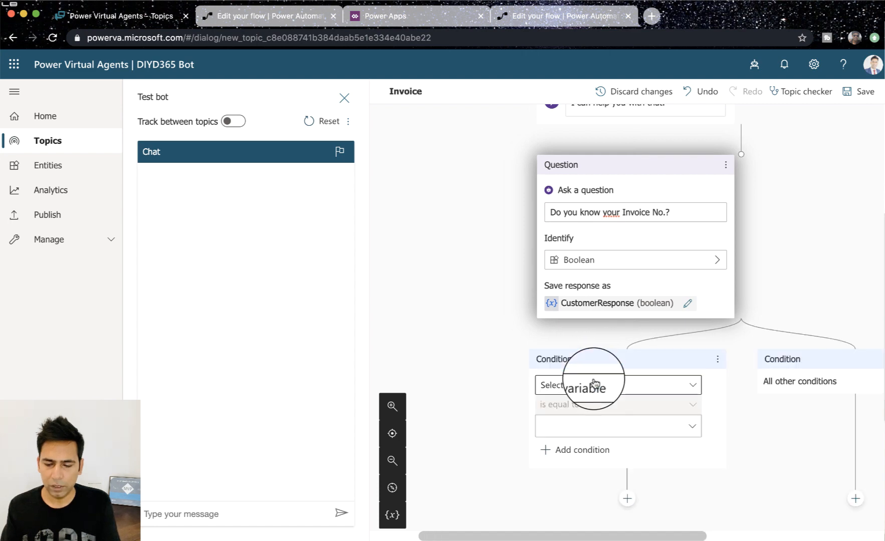
pyautogui.click(588, 386)
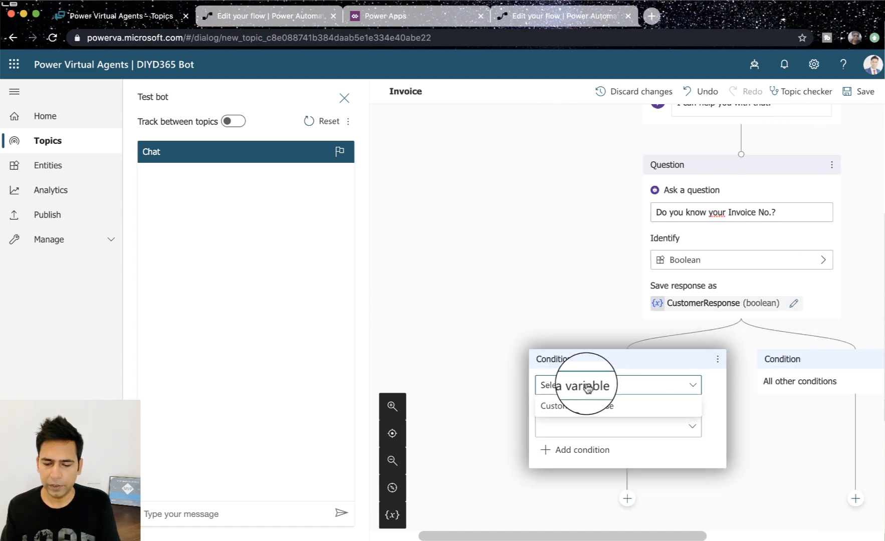
pyautogui.click(581, 414)
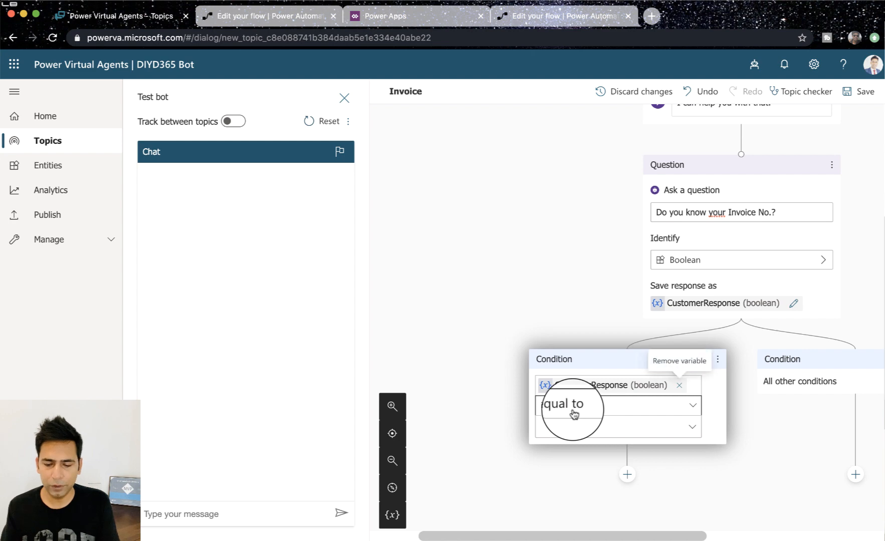
pyautogui.click(584, 432)
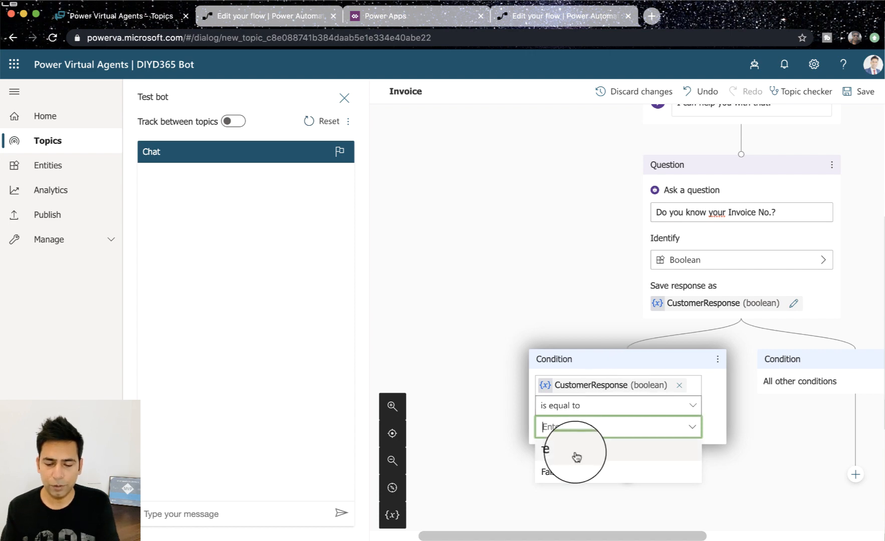
pyautogui.click(564, 471)
# End the False branch with a transfer to agent carrying the private message "Unverified Customer".
pyautogui.scroll(-3, 587, 366)
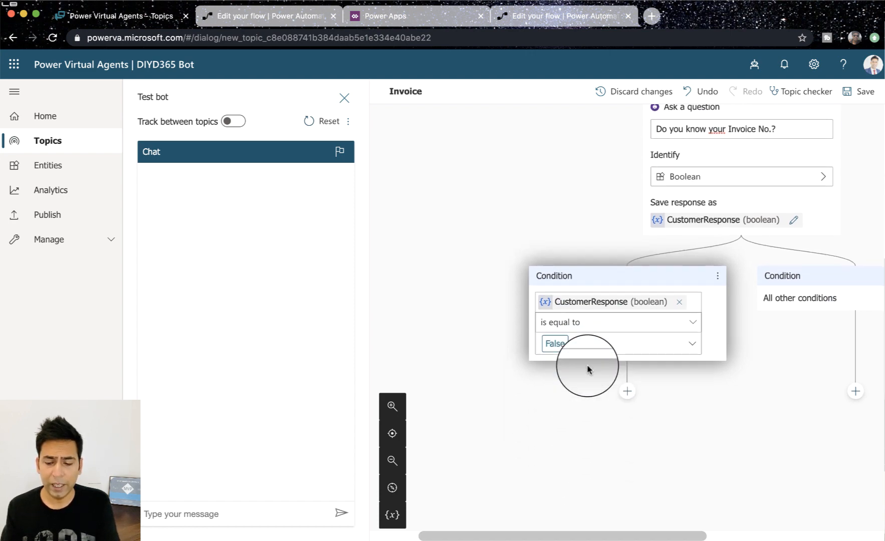
pyautogui.click(626, 393)
pyautogui.moveTo(628, 487)
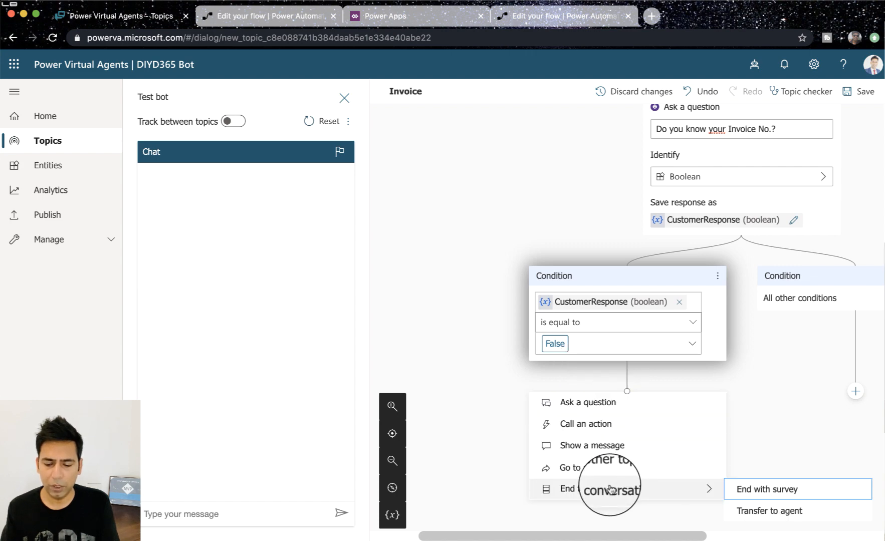
pyautogui.click(747, 511)
pyautogui.click(589, 450)
pyautogui.write('U')
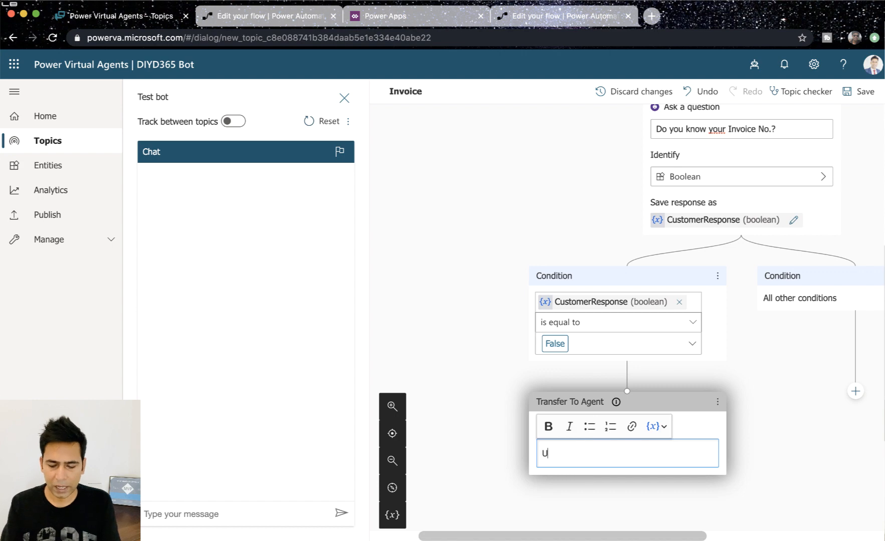
pyautogui.write('nverifie')
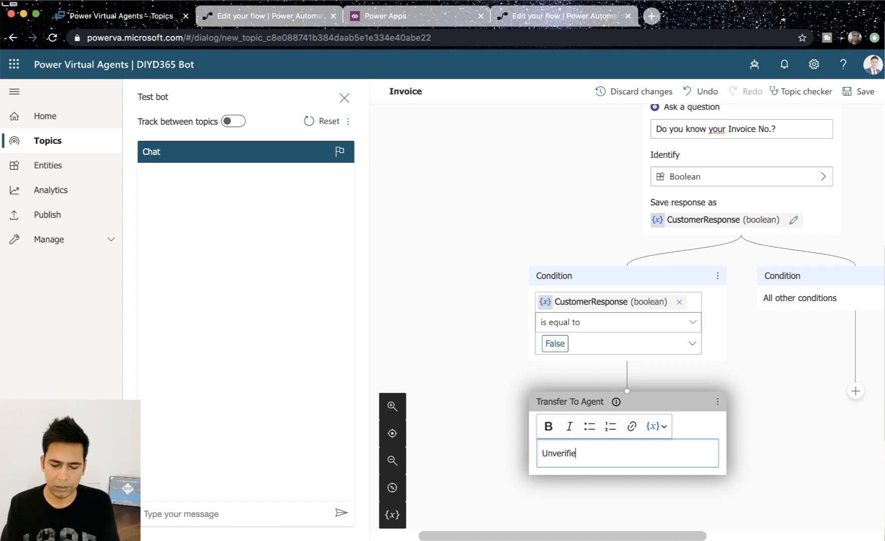
pyautogui.write('d Cust')
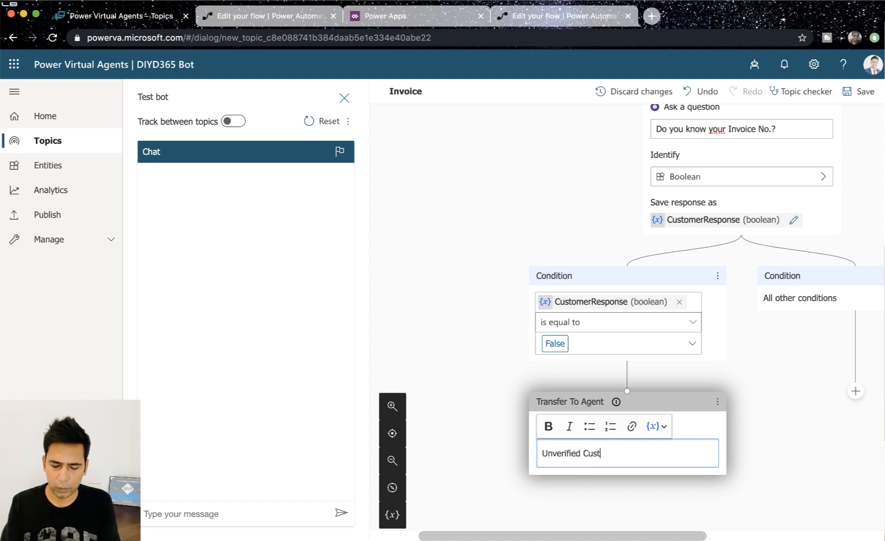
pyautogui.write('omer')
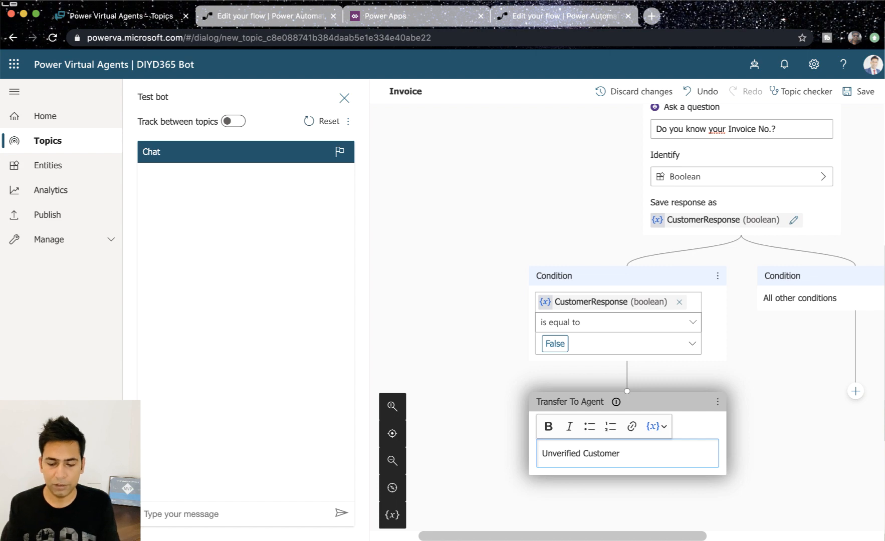
# Add a question reading "Enter Your Invoice No." under the All other conditions branch.
pyautogui.hscroll(2, 737, 443)
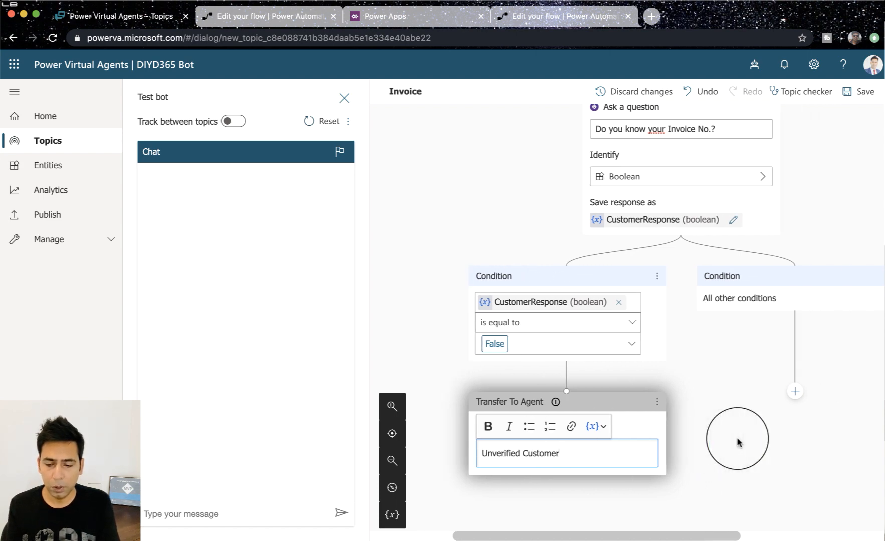
pyautogui.hscroll(2, 737, 443)
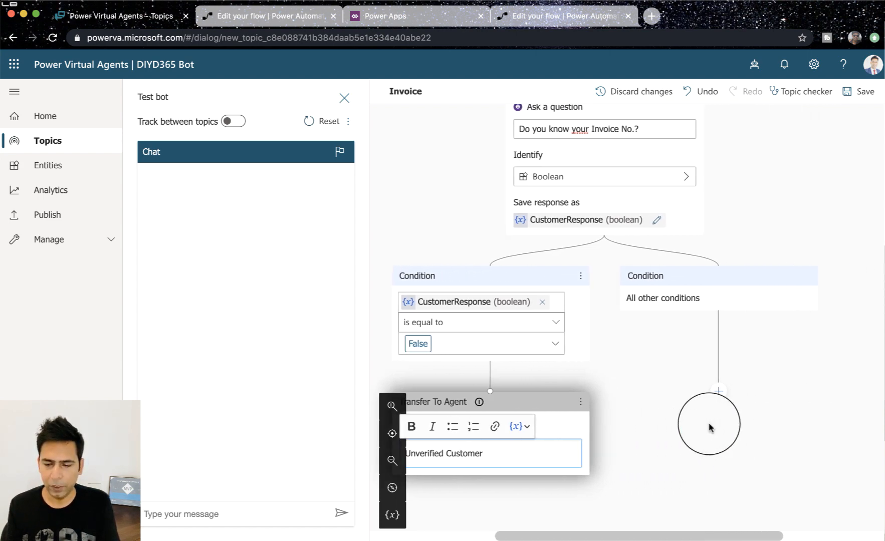
pyautogui.click(718, 391)
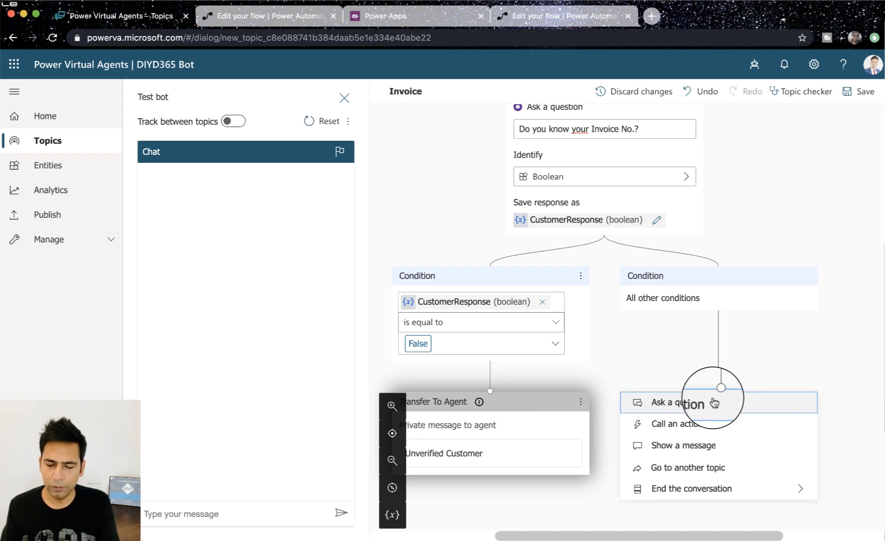
pyautogui.click(705, 409)
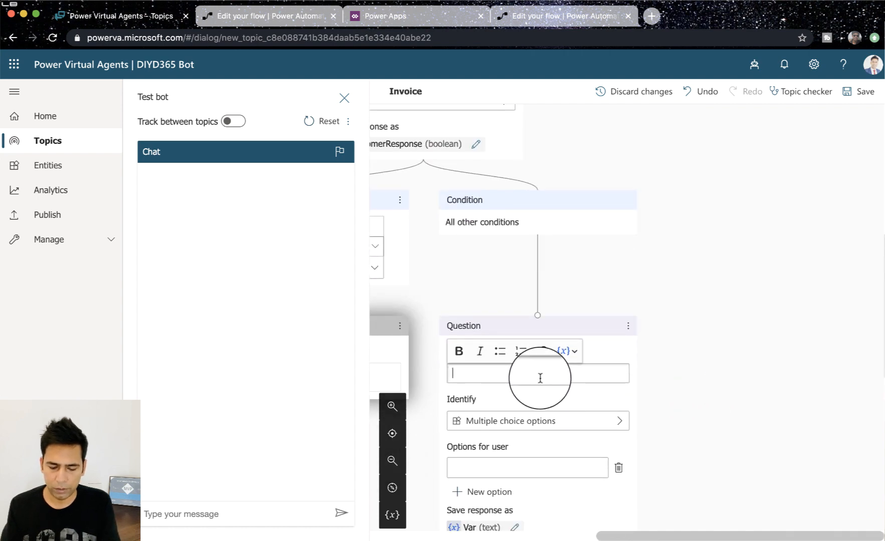
pyautogui.write('Enter ')
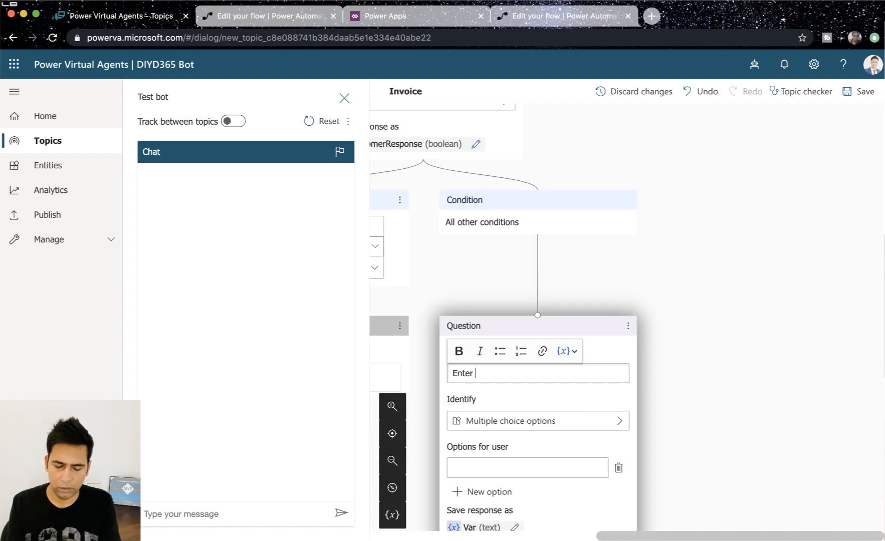
pyautogui.write('Your In')
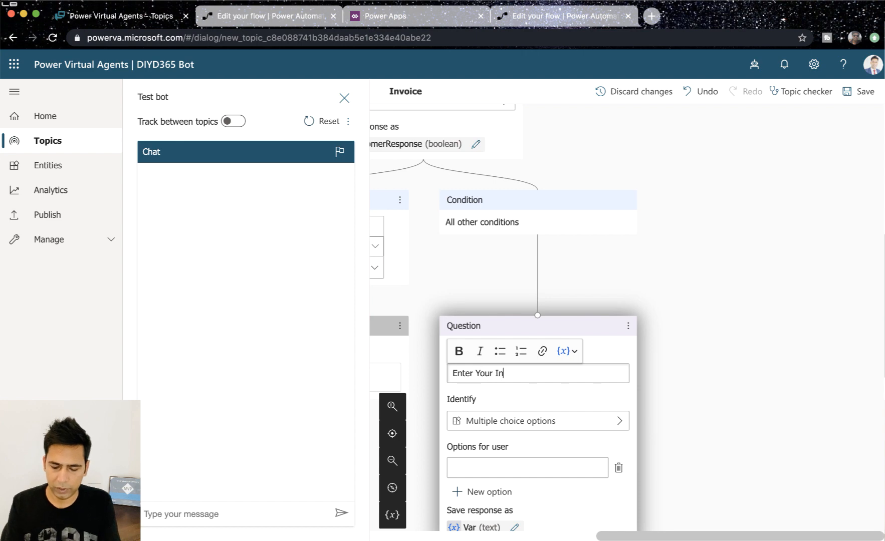
pyautogui.write('voice No.')
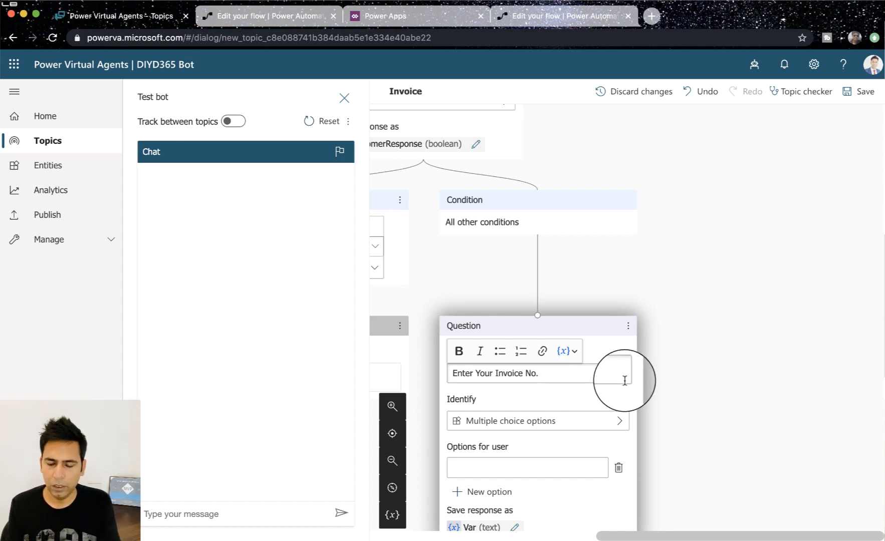
pyautogui.scroll(2, 625, 380)
pyautogui.hscroll(-5, 626, 382)
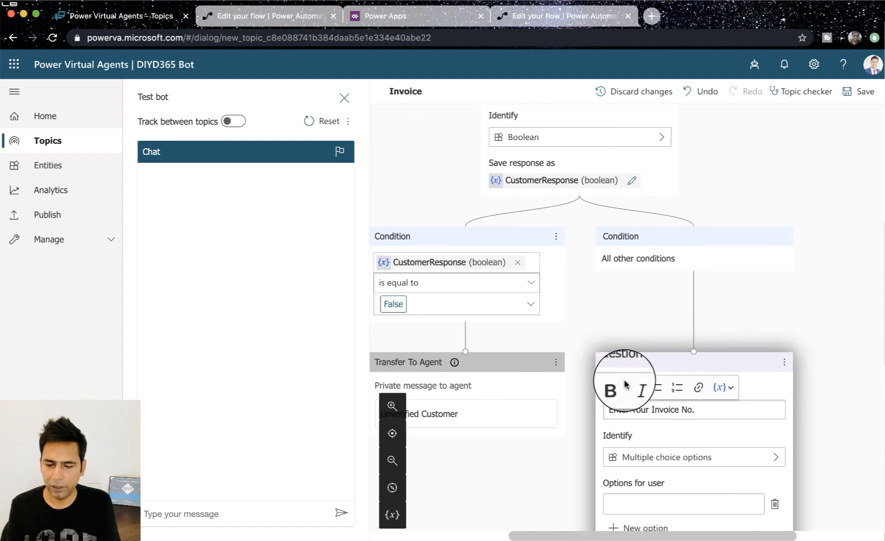
pyautogui.hscroll(-5, 624, 385)
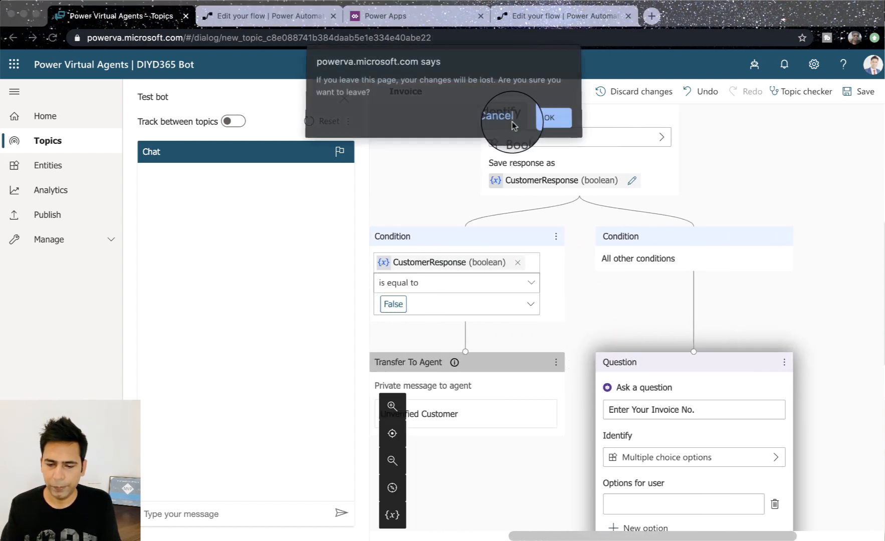
pyautogui.click(513, 125)
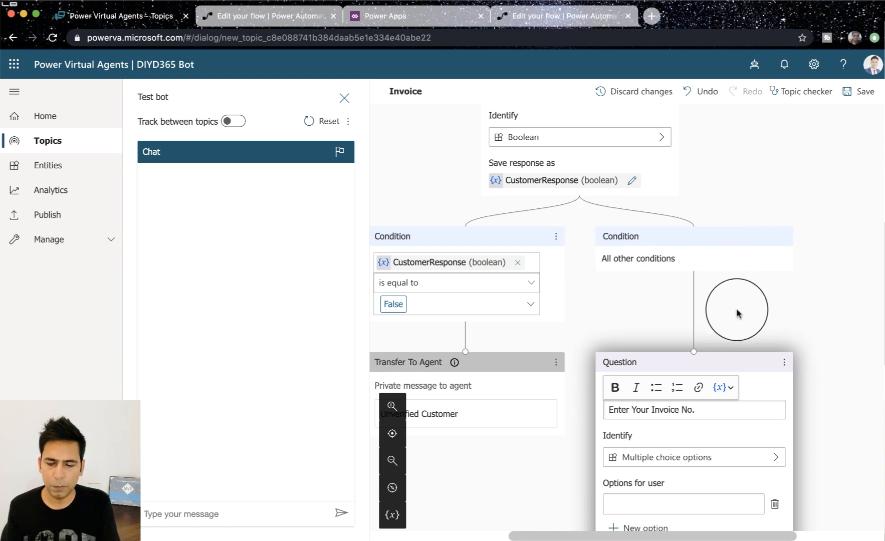
# Set the "Enter Your Invoice No." question to identify the user's entire response.
pyautogui.scroll(-2, 802, 323)
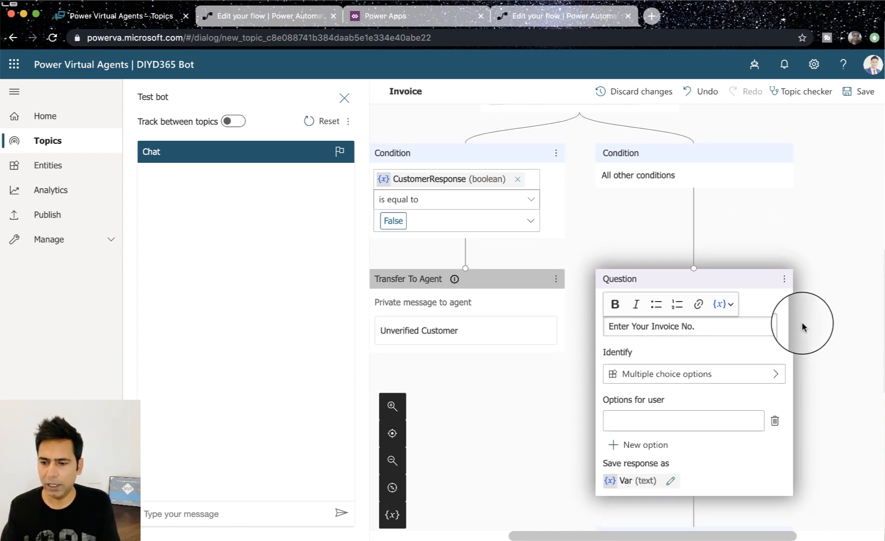
pyautogui.scroll(-1, 802, 327)
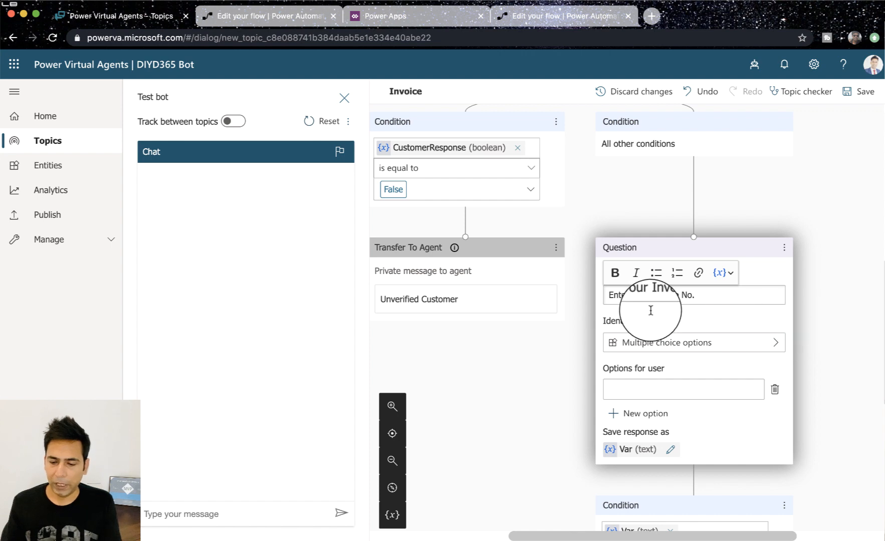
pyautogui.rightClick(701, 347)
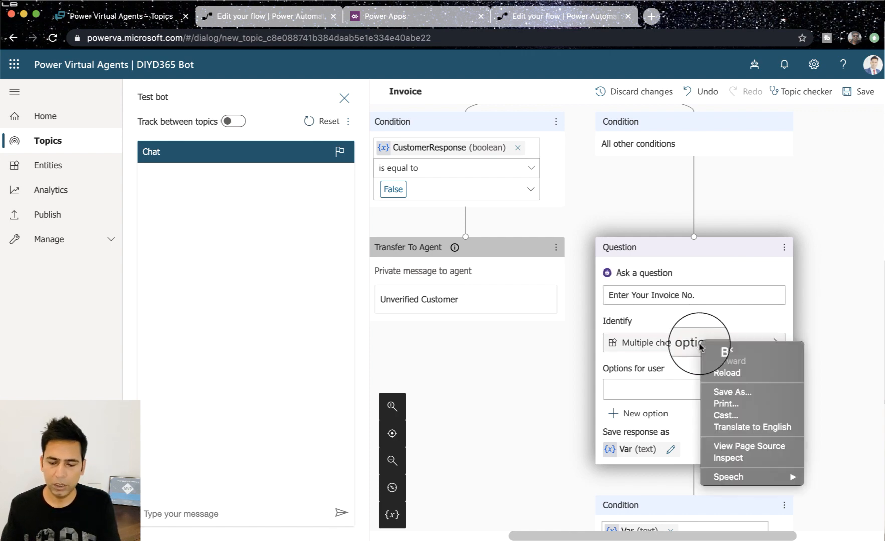
pyautogui.press('Escape')
pyautogui.click(687, 345)
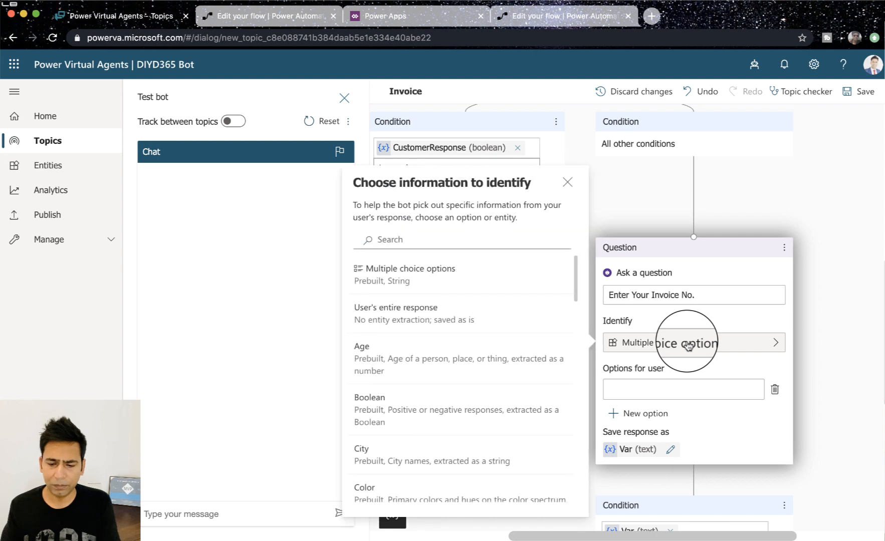
pyautogui.click(384, 318)
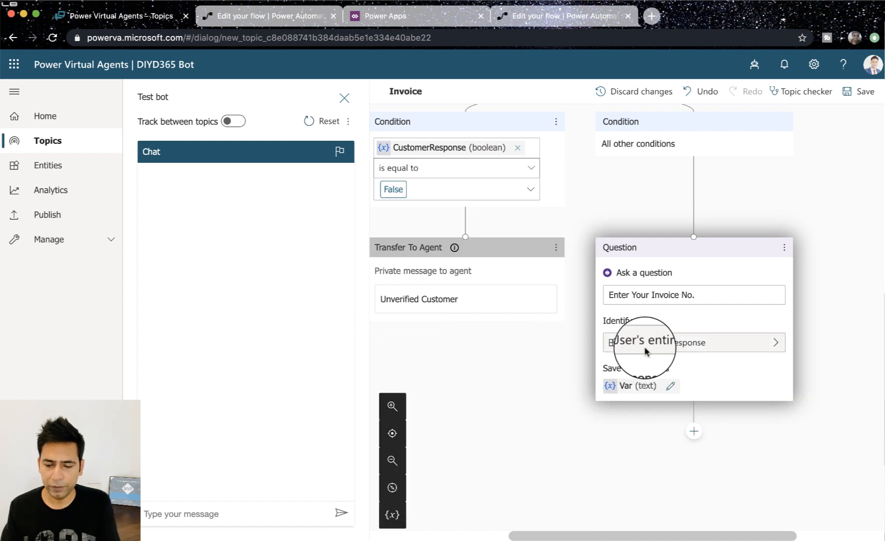
# Rename the variable that stores the "Enter Your Invoice No." response to InvoiceNo.
pyautogui.click(668, 383)
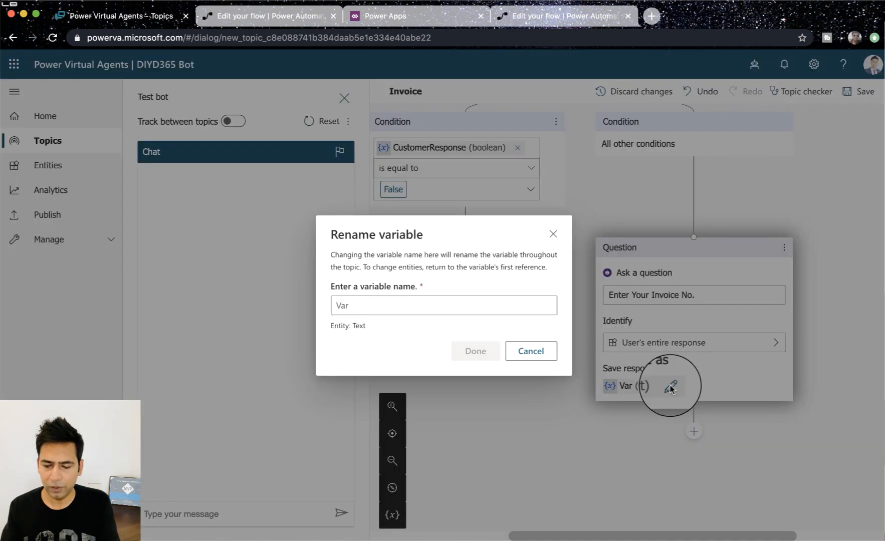
pyautogui.click(399, 307)
pyautogui.doubleClick(399, 303)
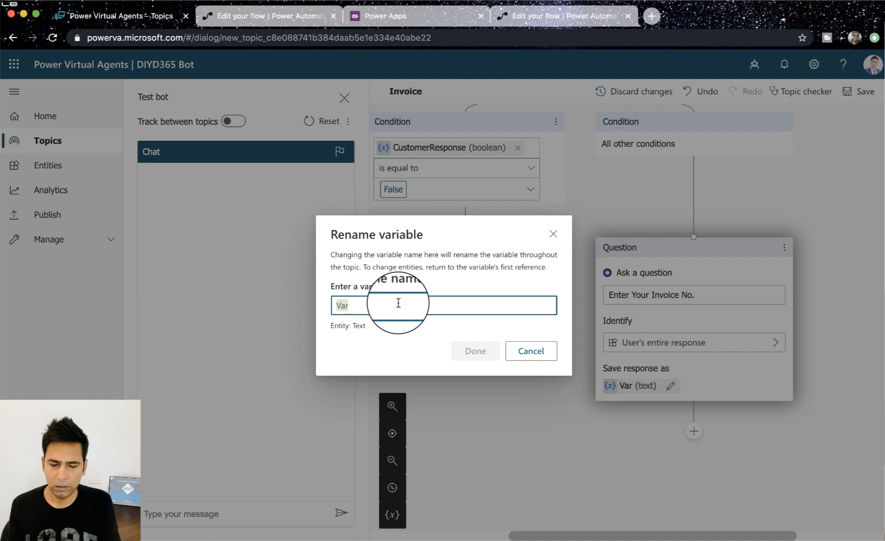
pyautogui.write('Invoic')
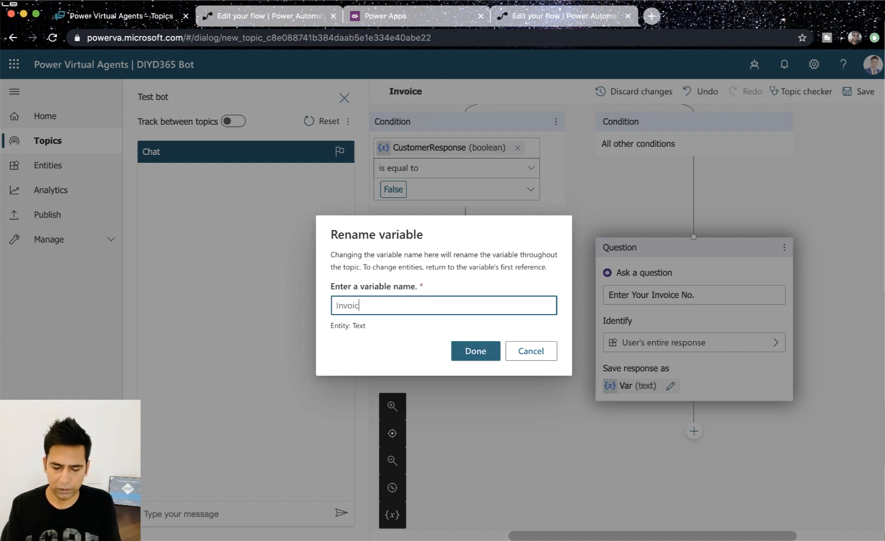
pyautogui.write('eNo')
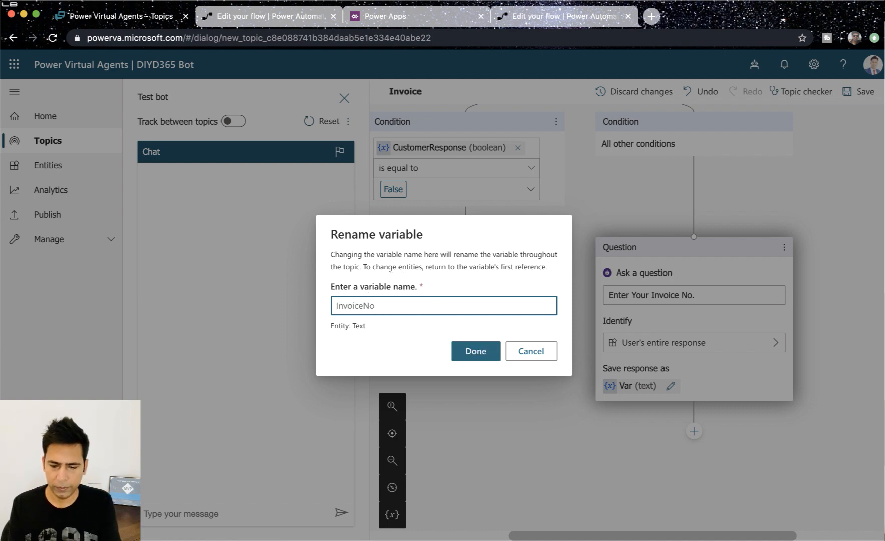
pyautogui.click(475, 351)
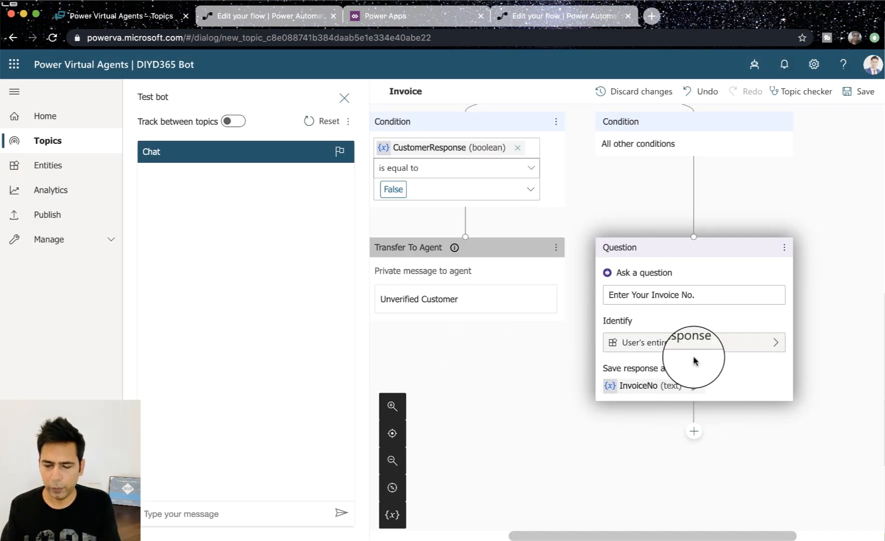
# Call an action below the "Enter Your Invoice No." question by creating a new flow in Power Automate.
pyautogui.scroll(-3, 685, 326)
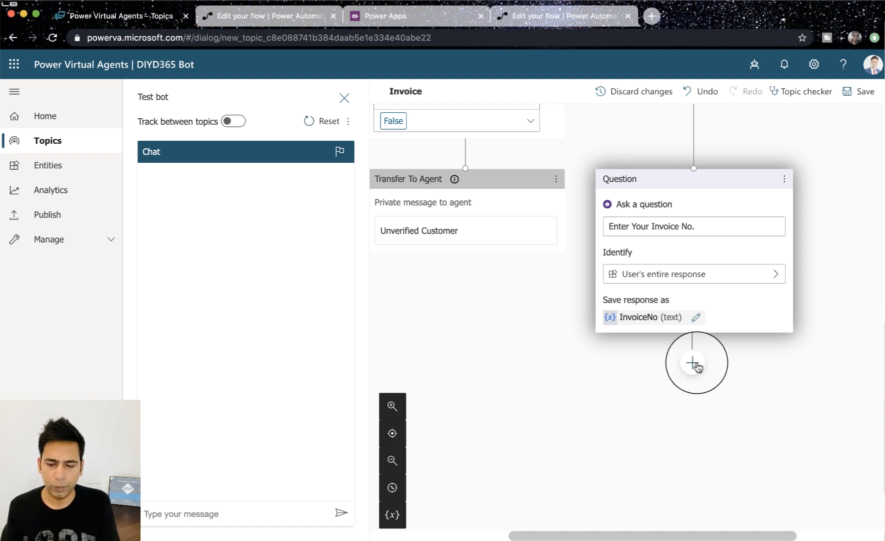
pyautogui.click(693, 364)
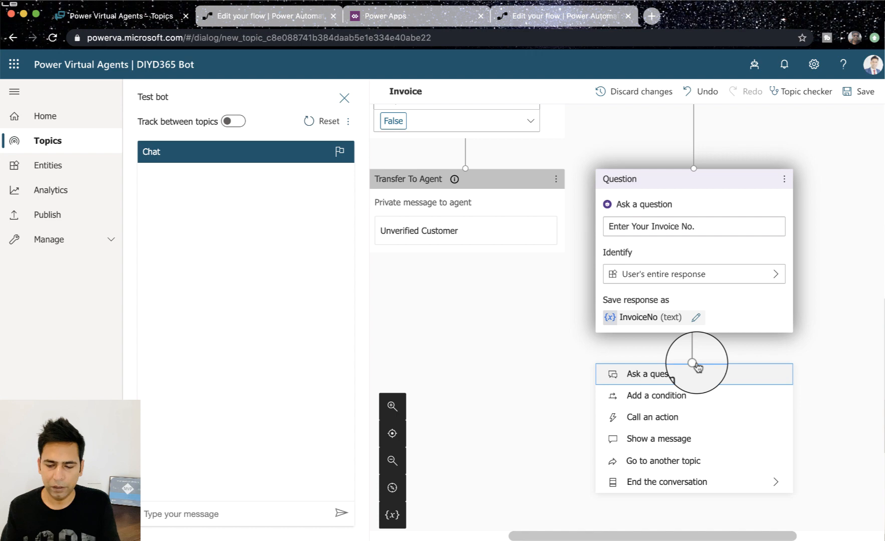
pyautogui.click(662, 424)
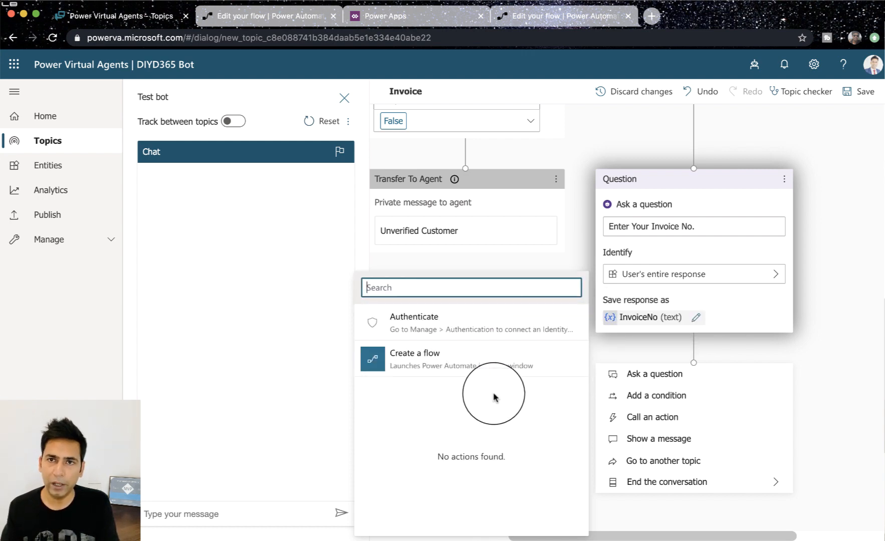
pyautogui.click(420, 361)
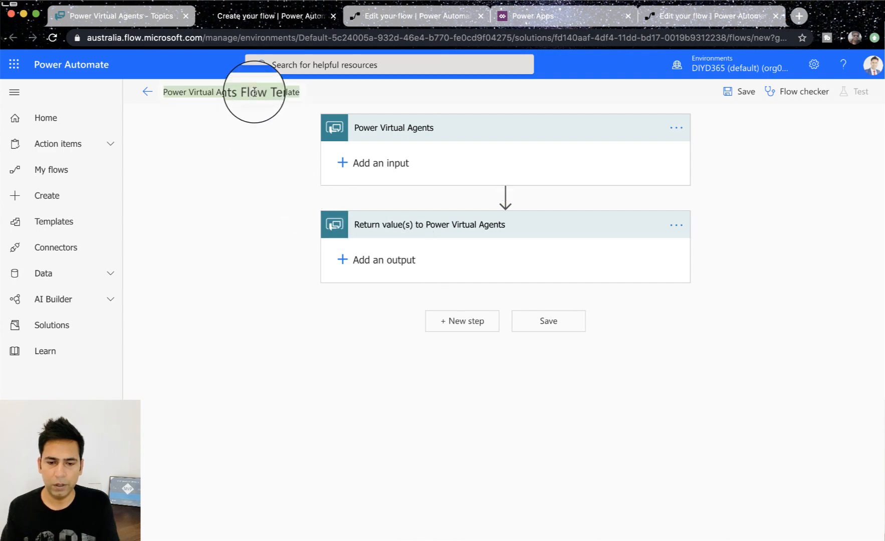
# Rename the flow as "PVA Tells the Amount of Invoice".
pyautogui.click(278, 93)
pyautogui.press('super+a')
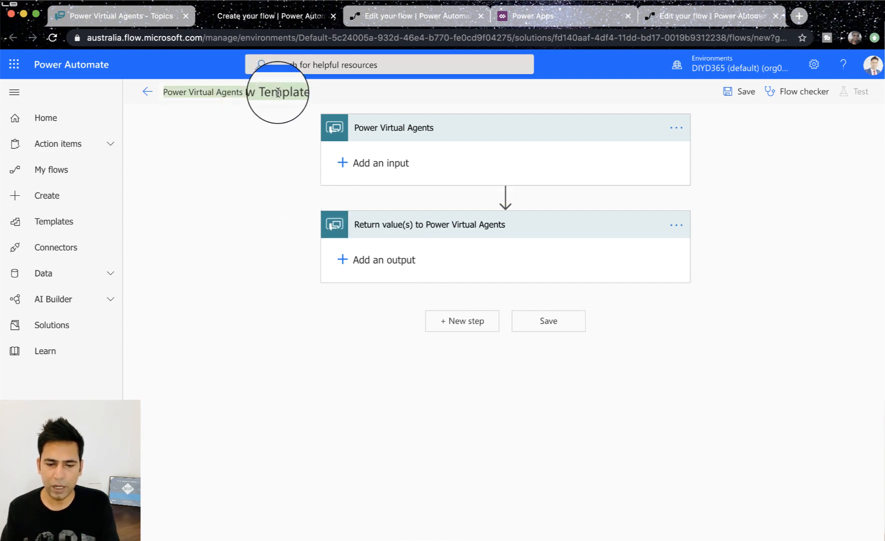
pyautogui.write('PVA ')
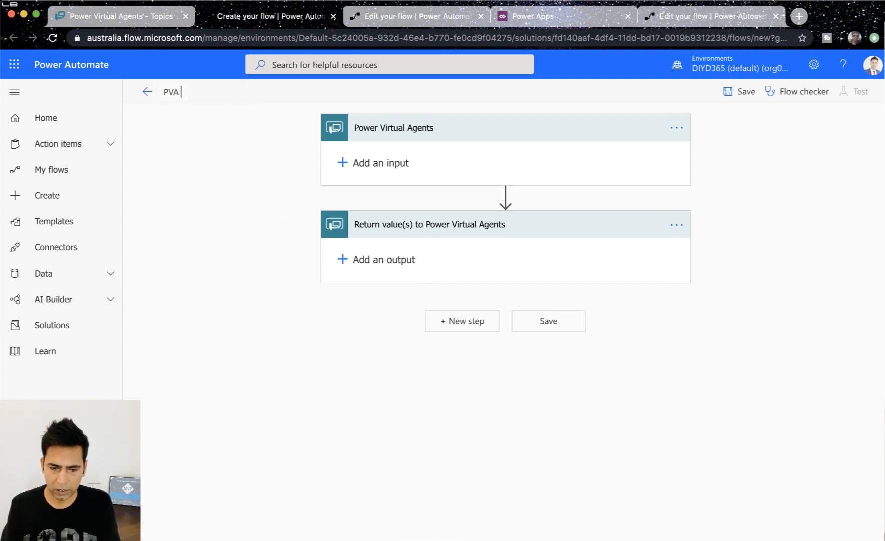
pyautogui.write('Tells t')
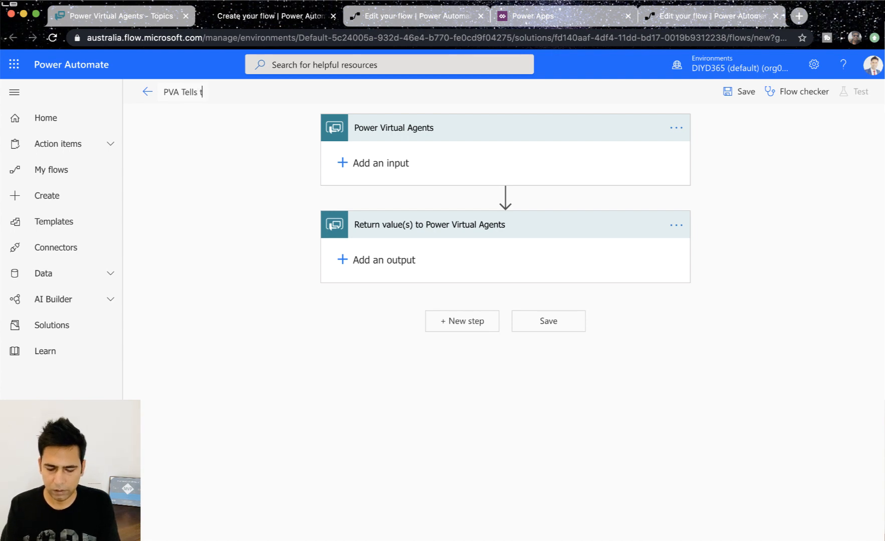
pyautogui.write('he Amou')
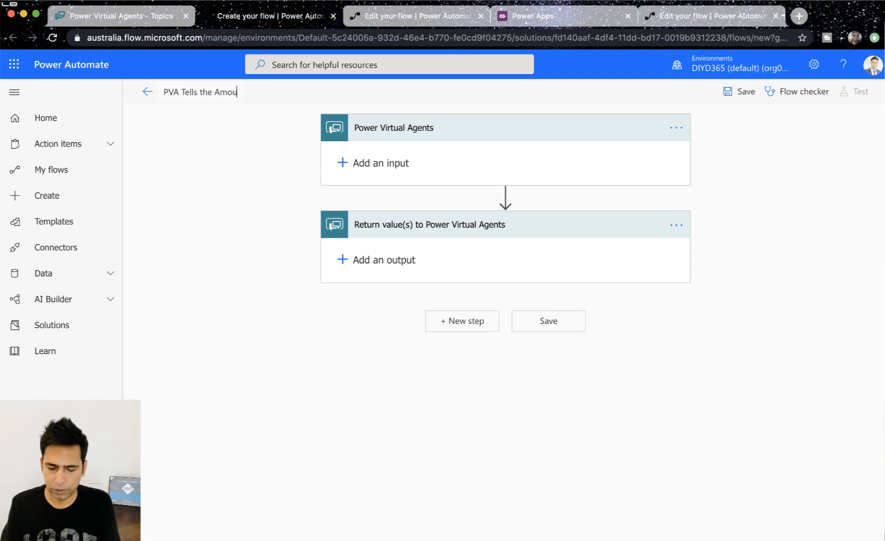
pyautogui.write('nt of Invoice')
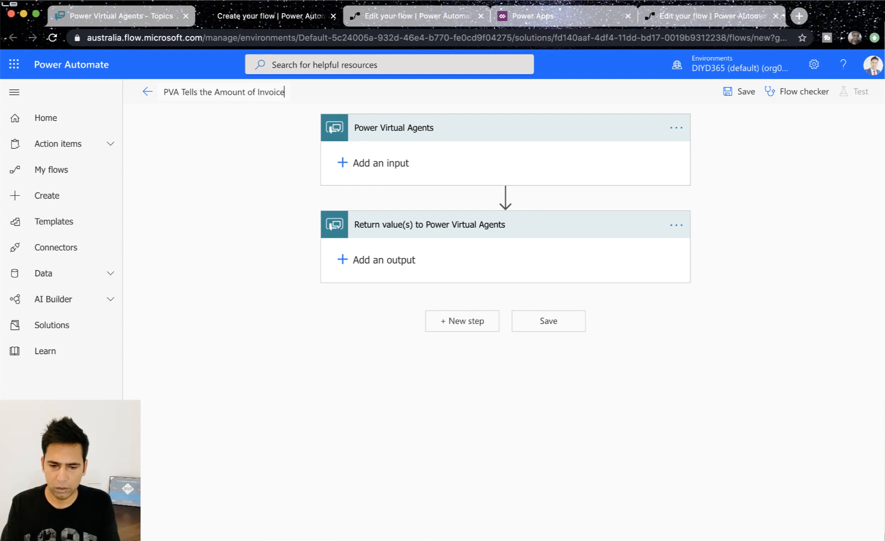
pyautogui.click(256, 152)
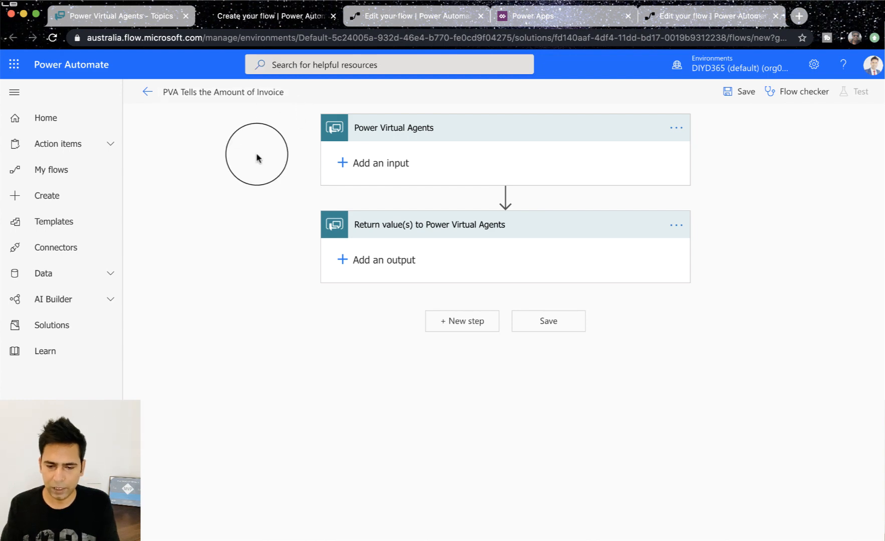
# Add a text input to the Power Virtual Agents trigger and replace its prompt text with "string_input".
pyautogui.click(393, 163)
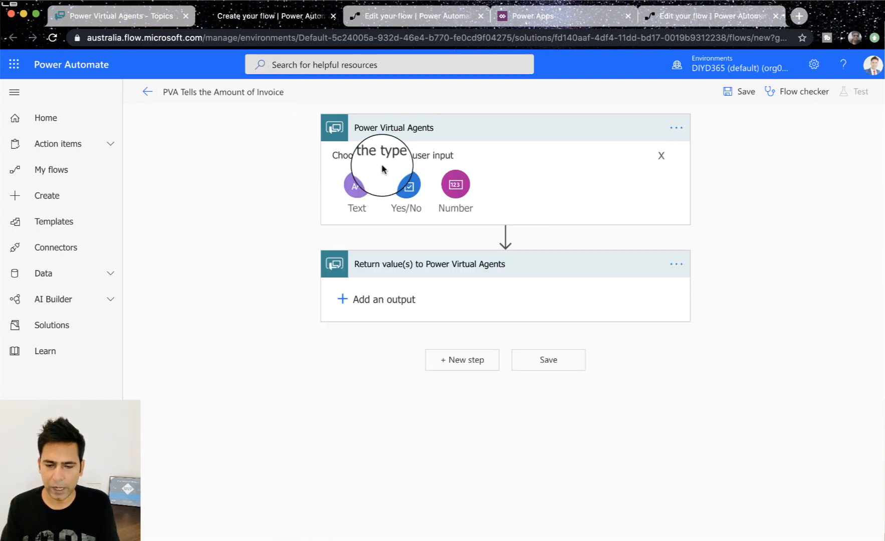
pyautogui.click(356, 185)
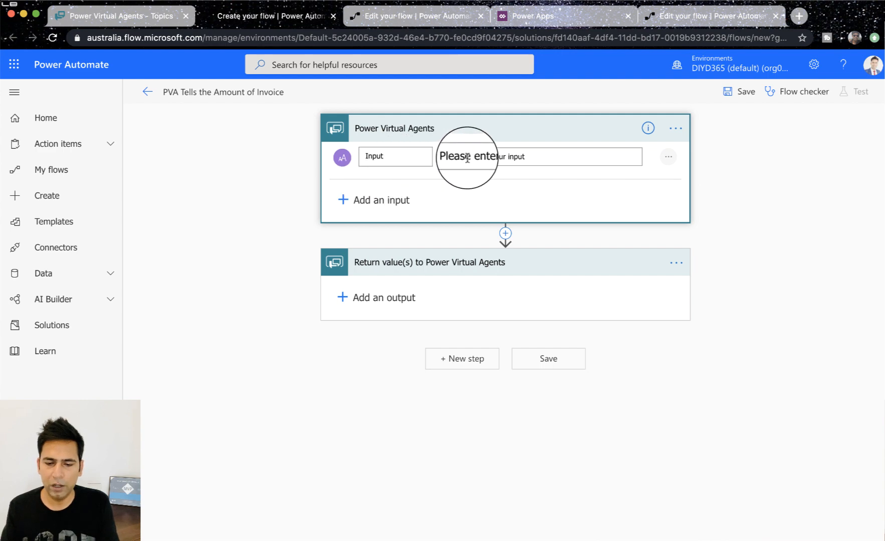
pyautogui.tripleClick(513, 155)
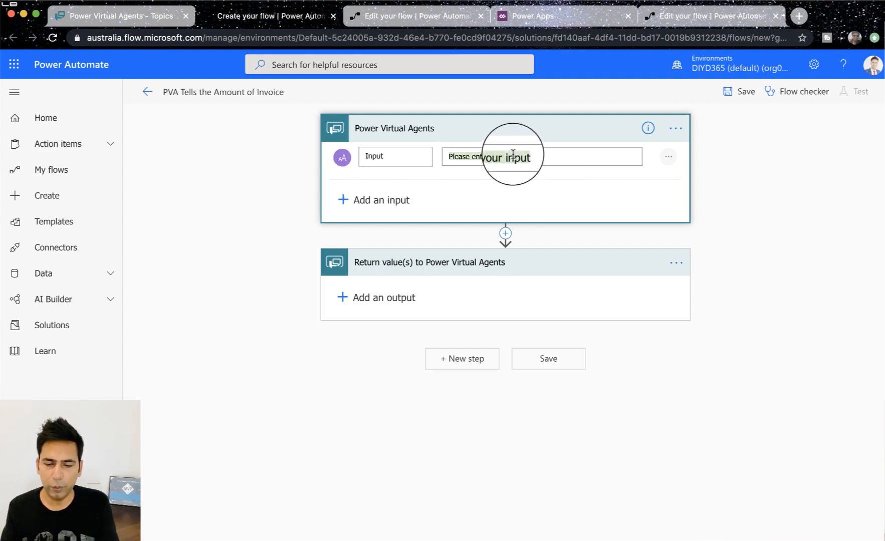
pyautogui.write('string')
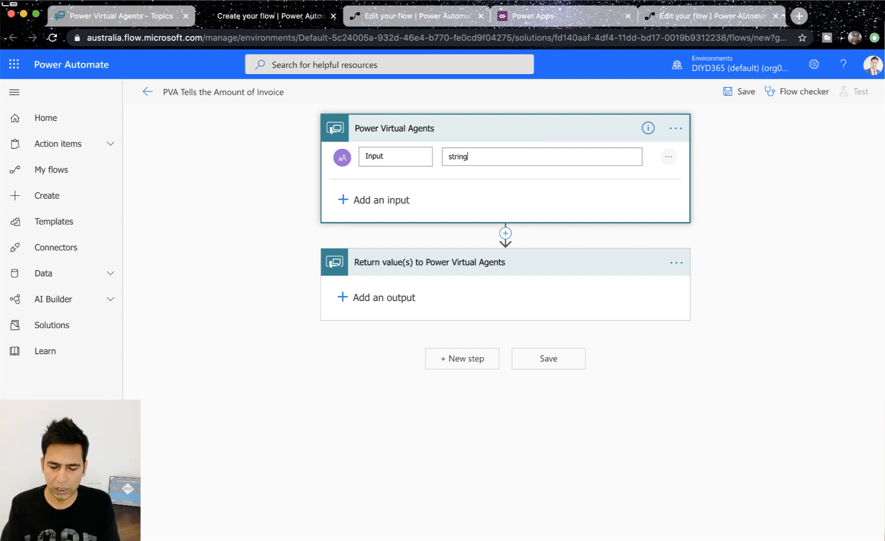
pyautogui.write('_input')
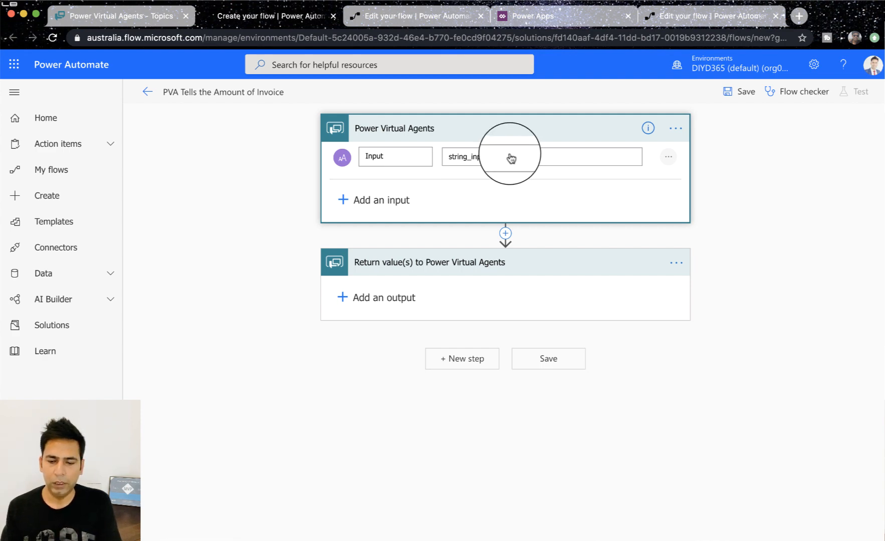
# Rename the trigger's text input to "Invoice No.".
pyautogui.doubleClick(394, 157)
pyautogui.write('Invo')
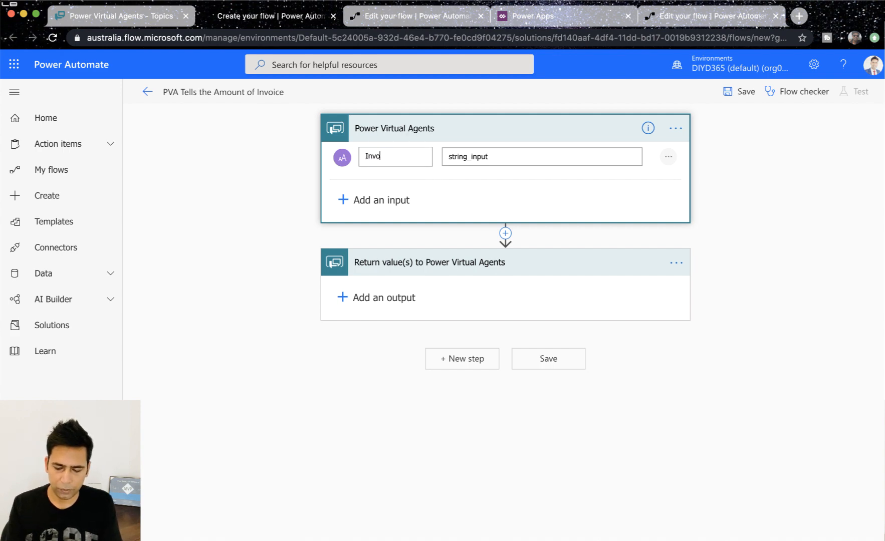
pyautogui.write('ice No.')
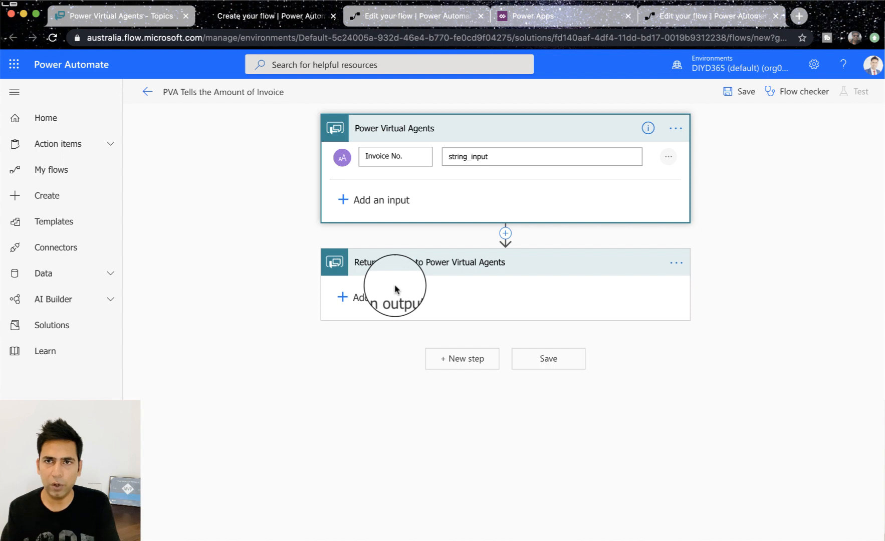
pyautogui.click(293, 251)
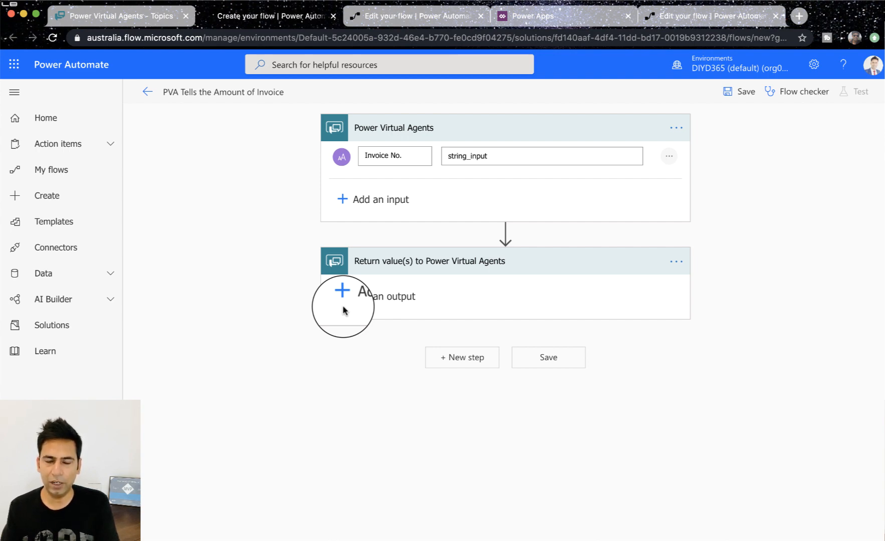
# Insert a Common Data Service List records action between the Power Virtual Agents trigger and the return values step.
pyautogui.click(505, 233)
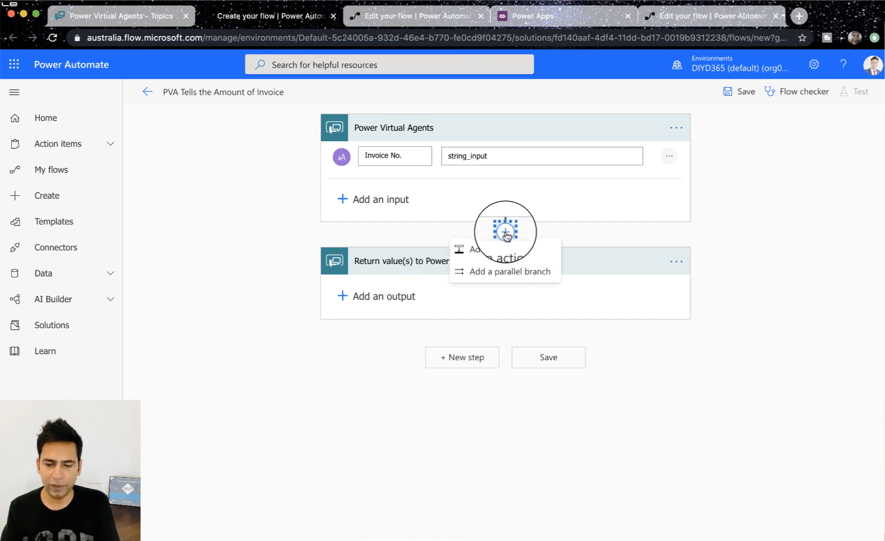
pyautogui.click(488, 250)
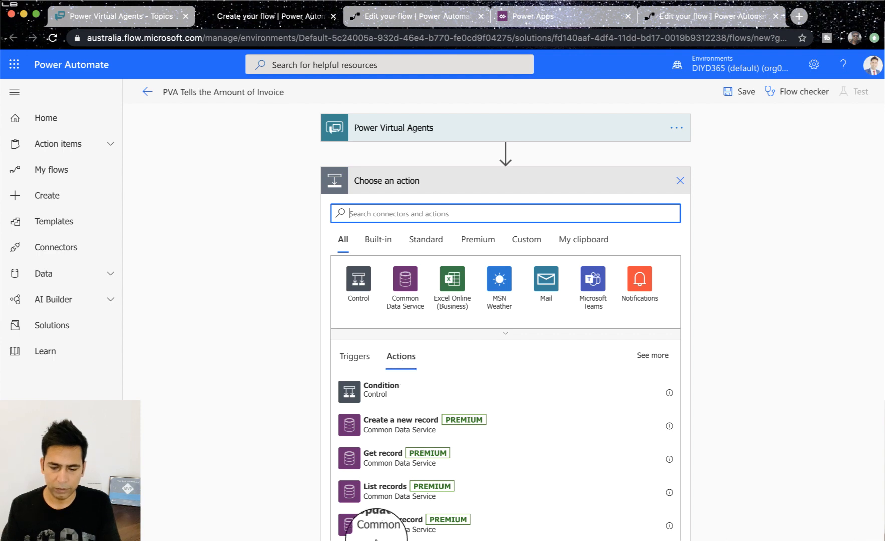
pyautogui.click(379, 496)
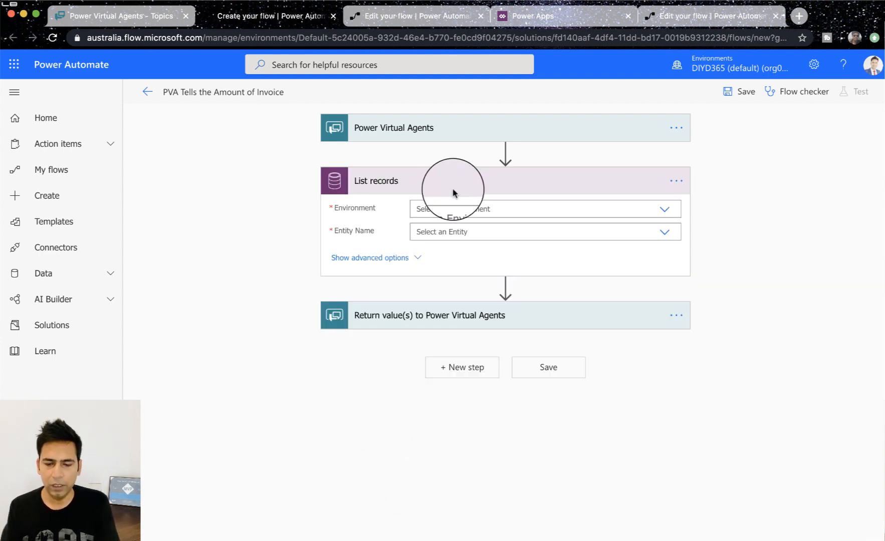
# Set the List records environment to DIYD365 (default) and the entity to Invoices, and reveal the action's advanced options.
pyautogui.click(449, 204)
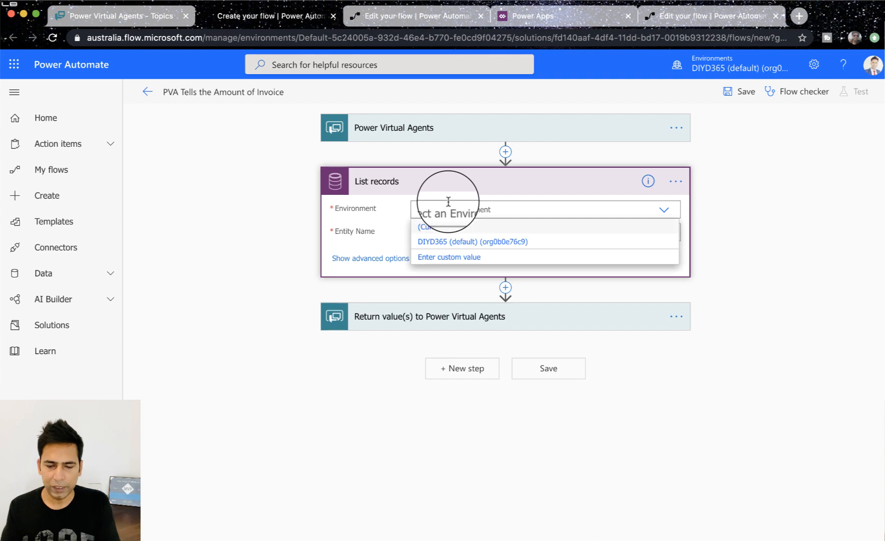
pyautogui.click(457, 242)
pyautogui.click(448, 233)
pyautogui.write('oiin')
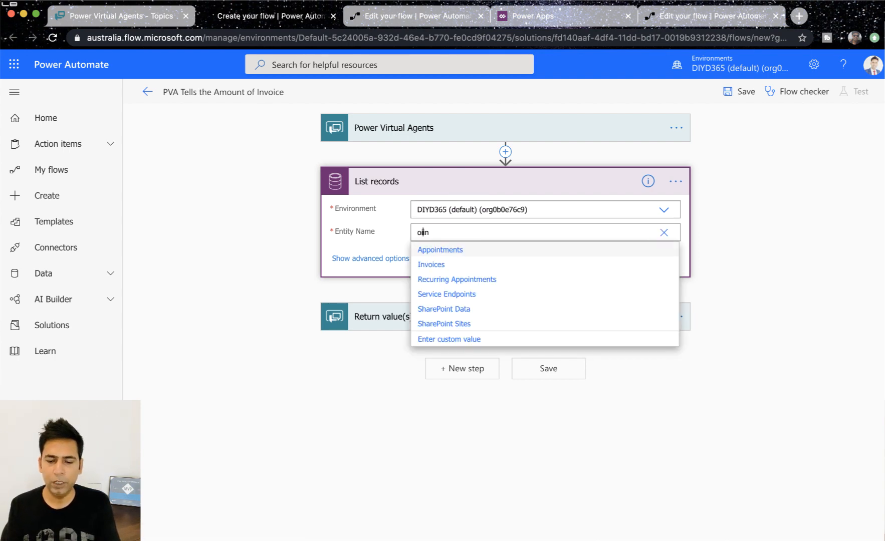
pyautogui.press('BackSpace')
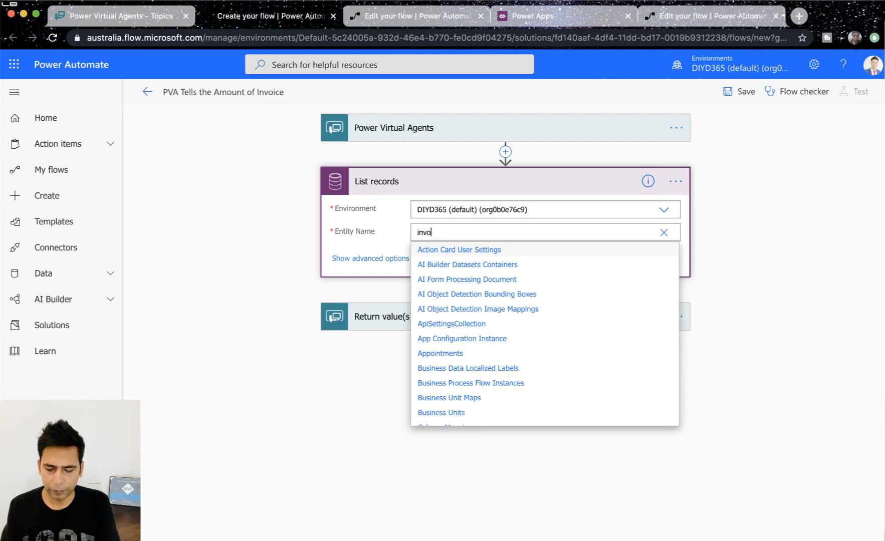
pyautogui.click(441, 233)
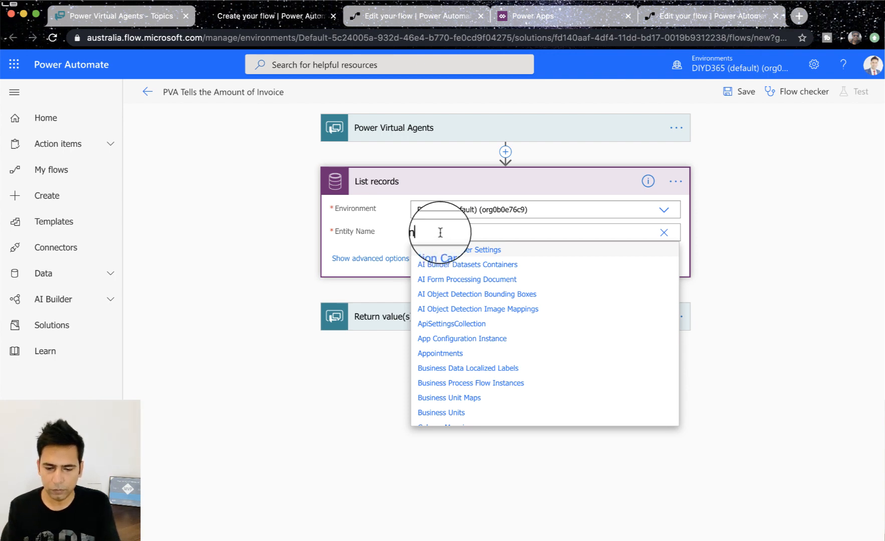
pyautogui.press('BackSpace')
pyautogui.press('BackSpace')
pyautogui.write('in')
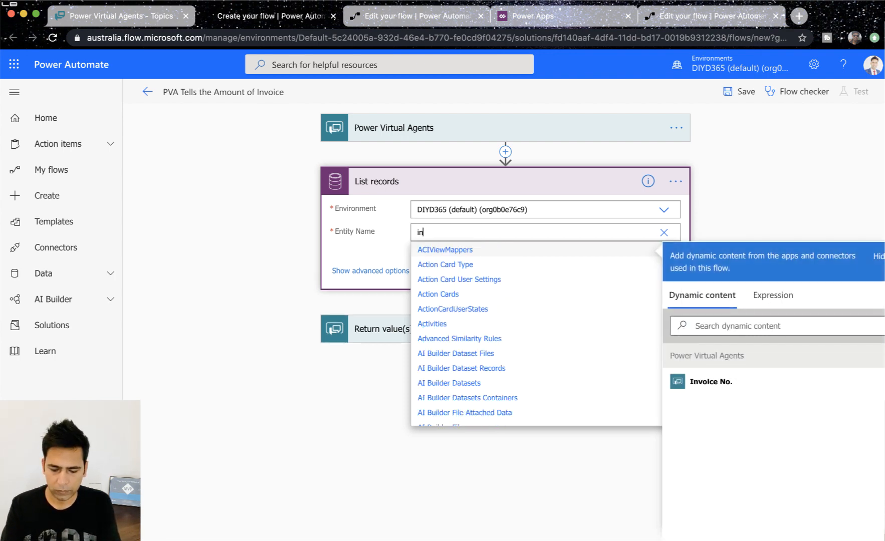
pyautogui.write('vo')
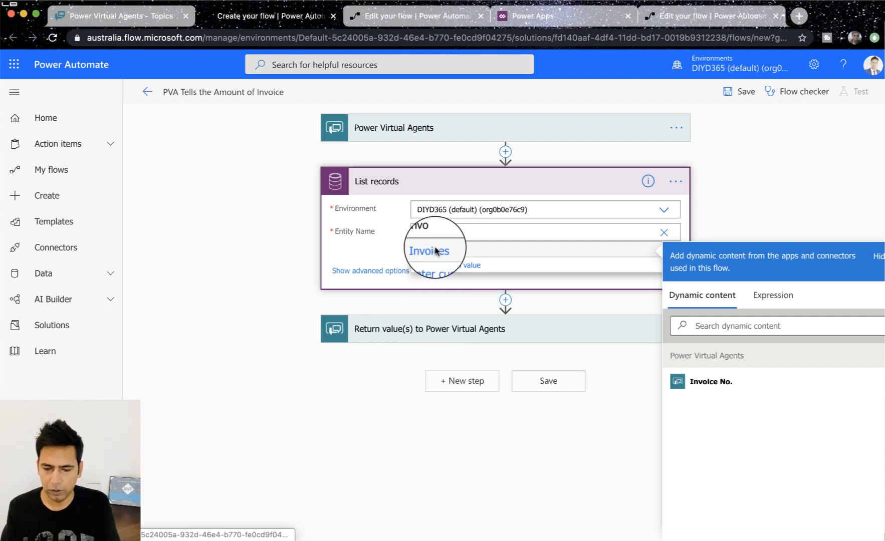
pyautogui.click(436, 251)
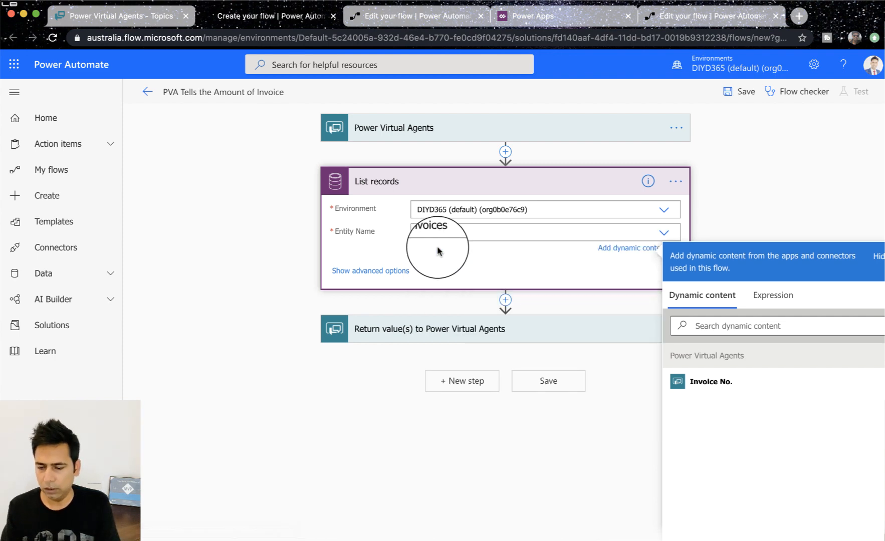
pyautogui.click(396, 273)
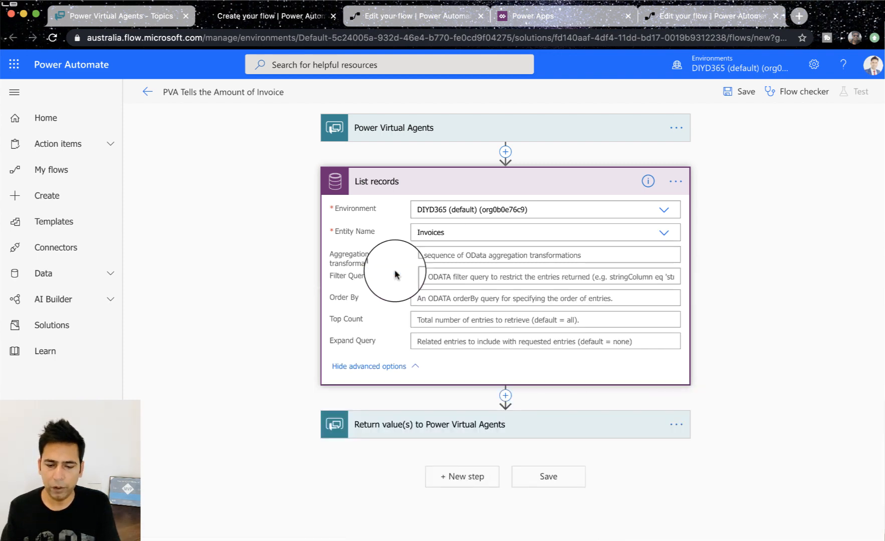
pyautogui.click(436, 277)
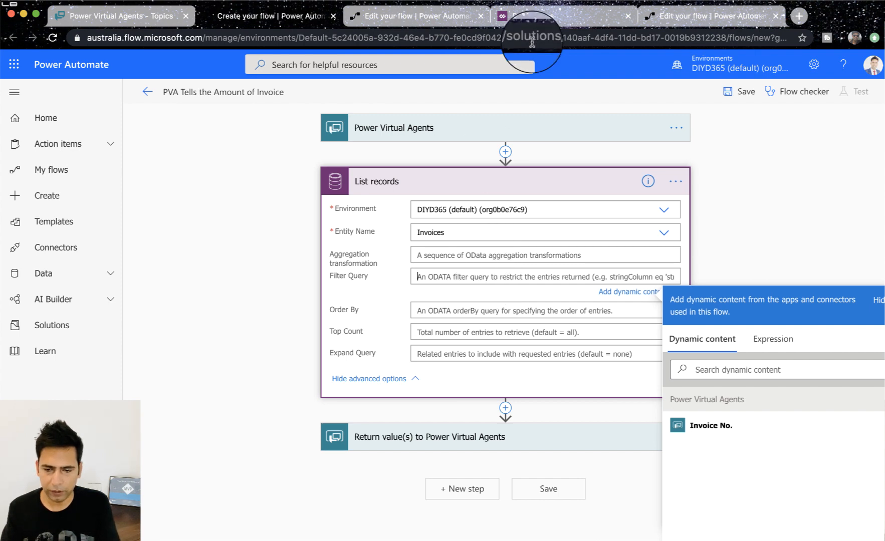
# Switch to Power Apps, open the Invoice entity's fields and copy the name of the Invoice No. field.
pyautogui.click(547, 16)
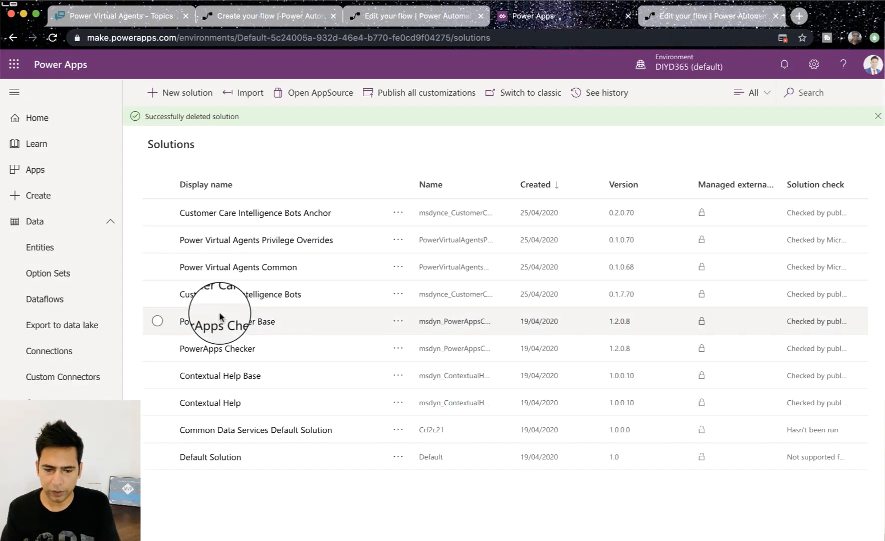
pyautogui.click(62, 258)
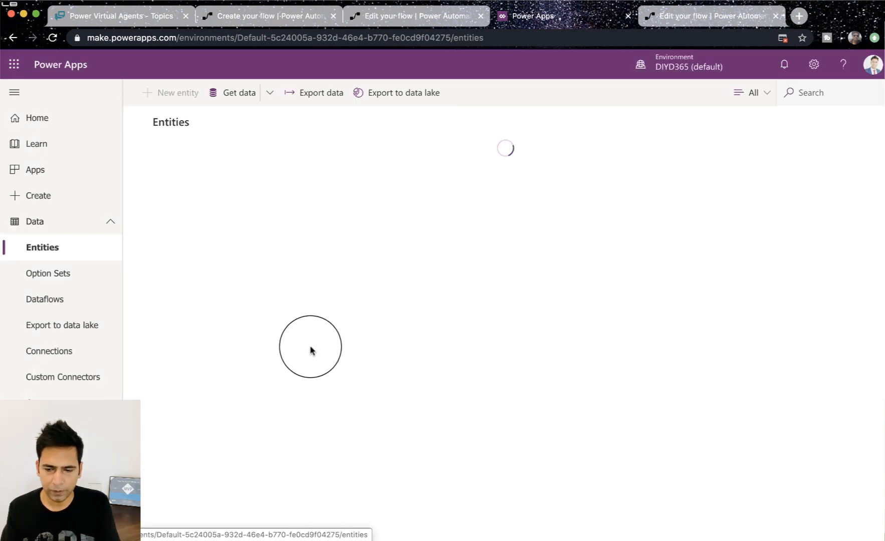
pyautogui.scroll(-20, 310, 350)
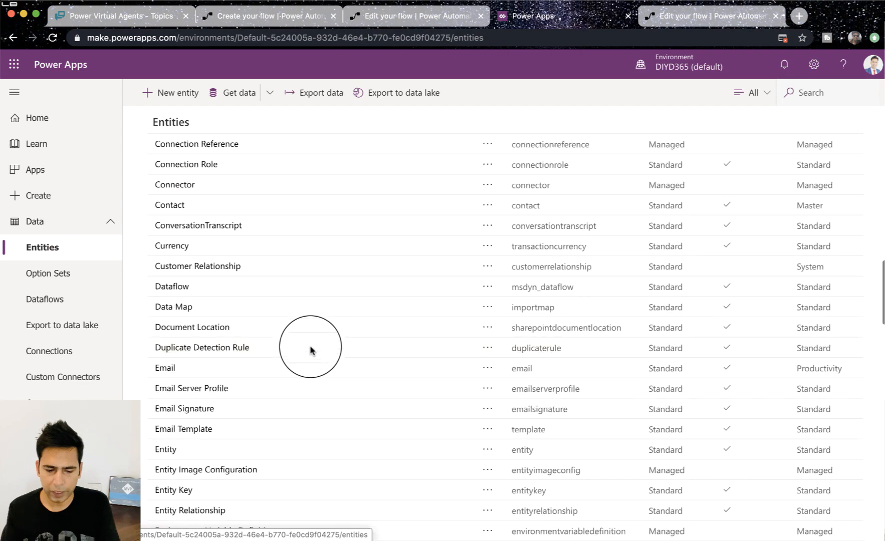
pyautogui.scroll(-5, 310, 350)
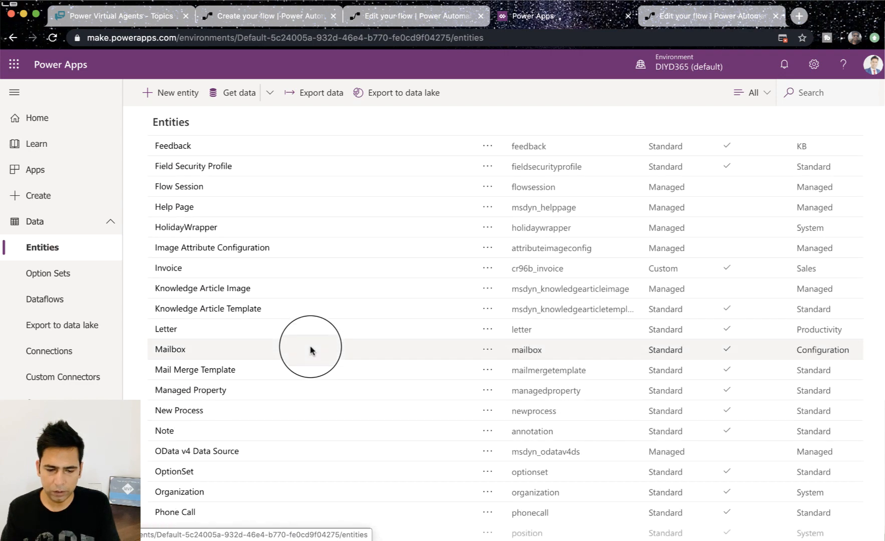
pyautogui.click(166, 263)
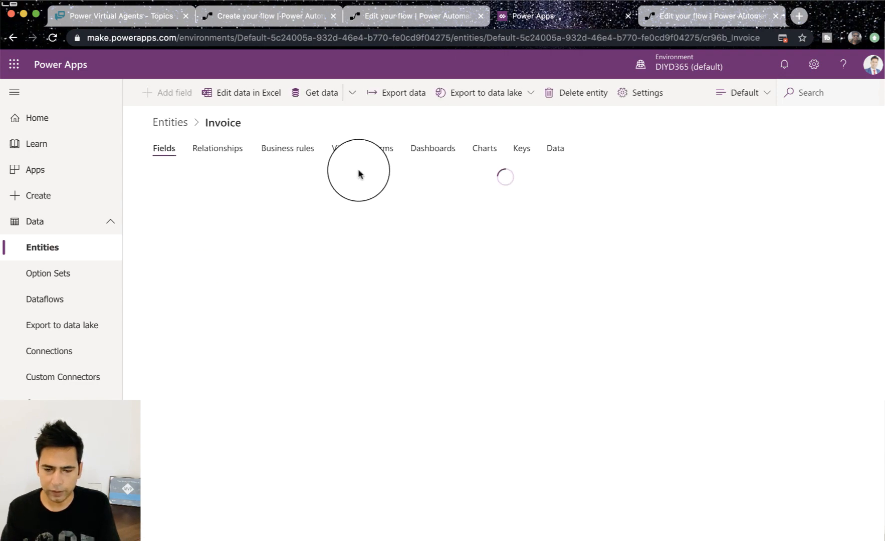
pyautogui.scroll(-2, 408, 484)
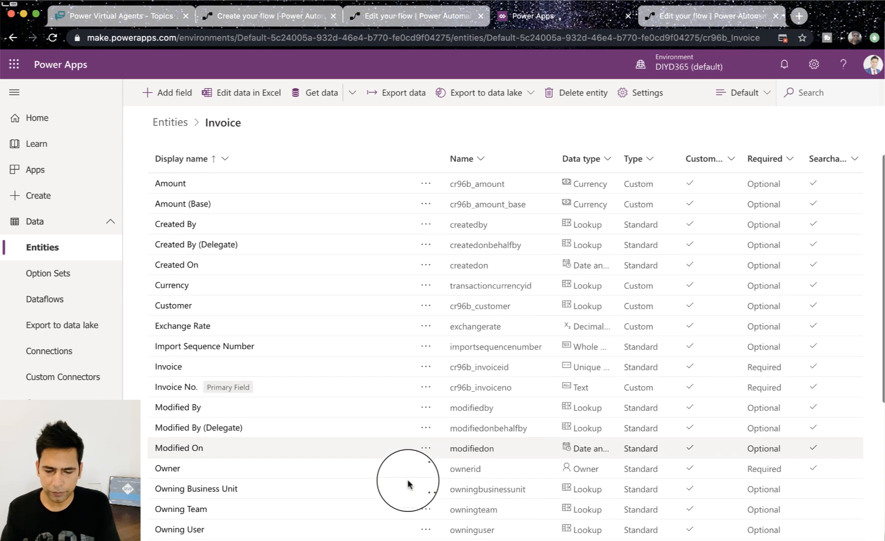
pyautogui.click(517, 386)
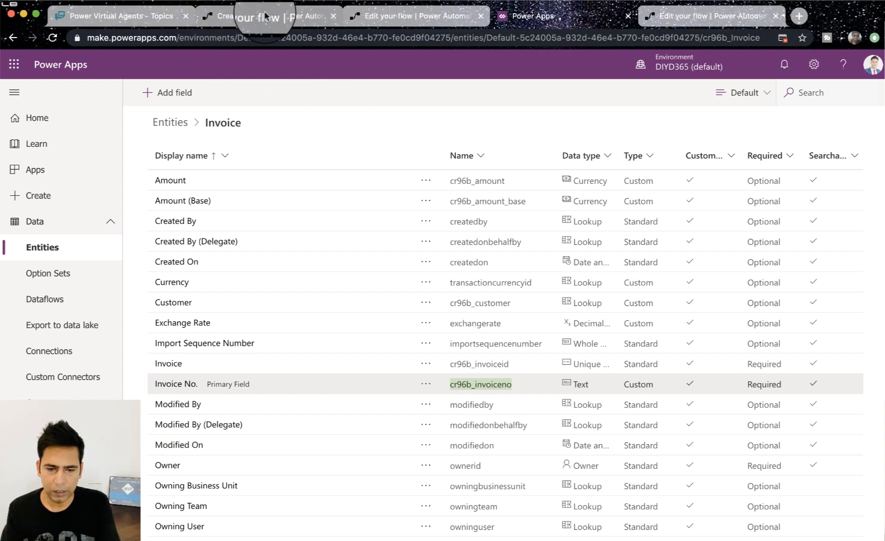
# Back in the Power Automate flow, set the List records filter query to cr96b_invoiceno eq 'Invoice No.', with the trigger's Invoice No. as dynamic content.
pyautogui.click(297, 18)
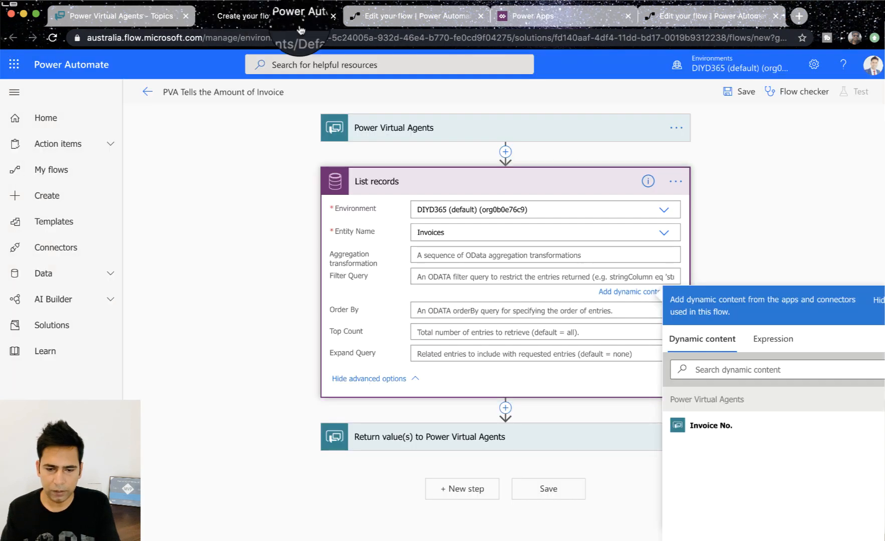
pyautogui.click(426, 276)
pyautogui.write('cr96b_invoiceno')
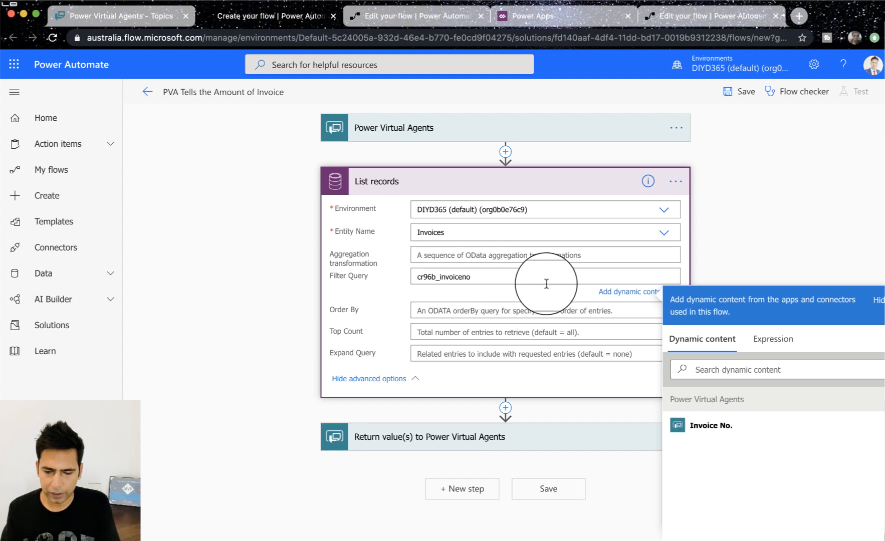
pyautogui.write("eq '")
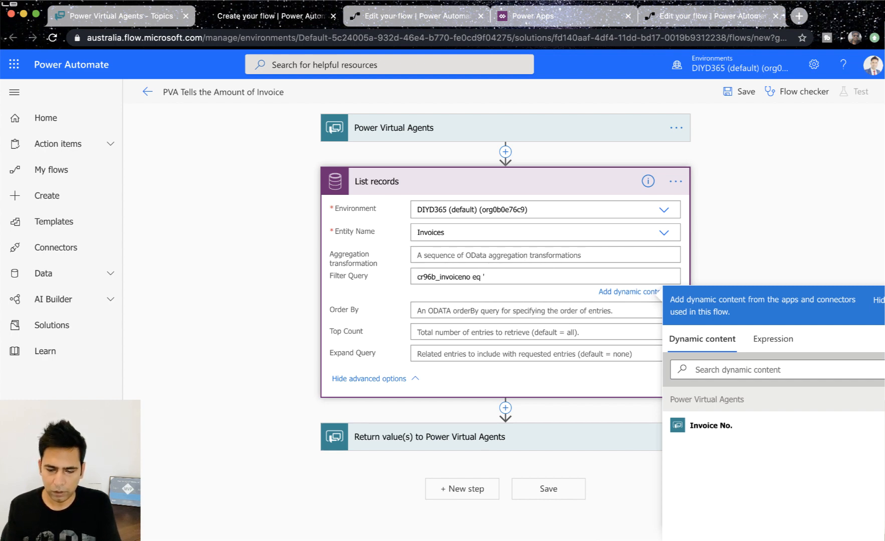
pyautogui.click(706, 425)
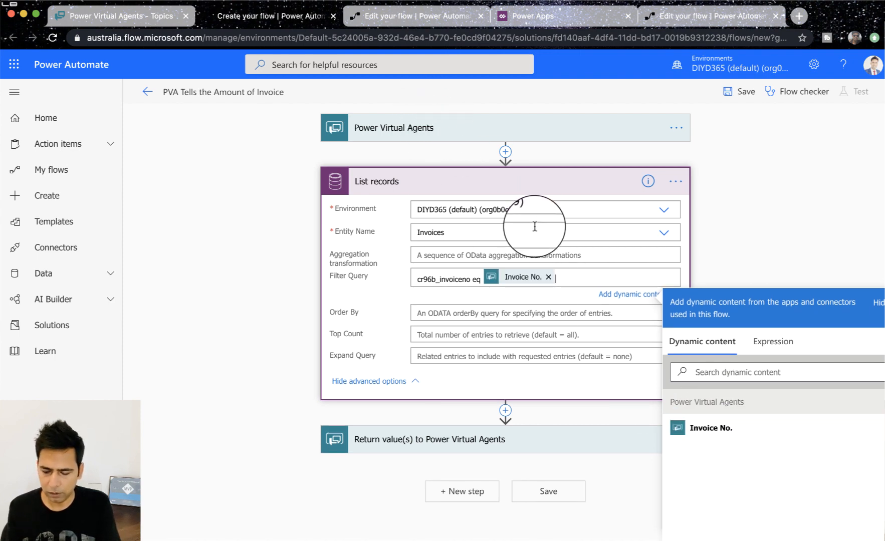
pyautogui.write("'")
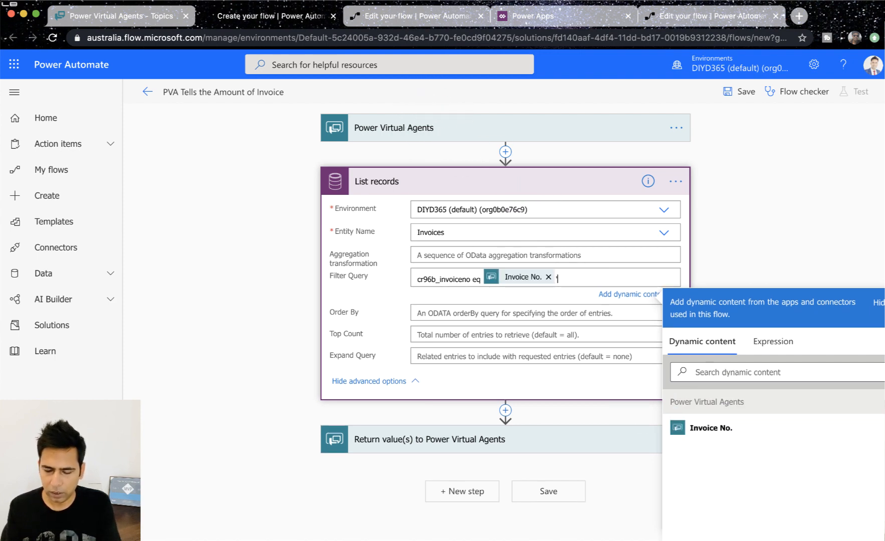
pyautogui.click(482, 278)
pyautogui.write("'")
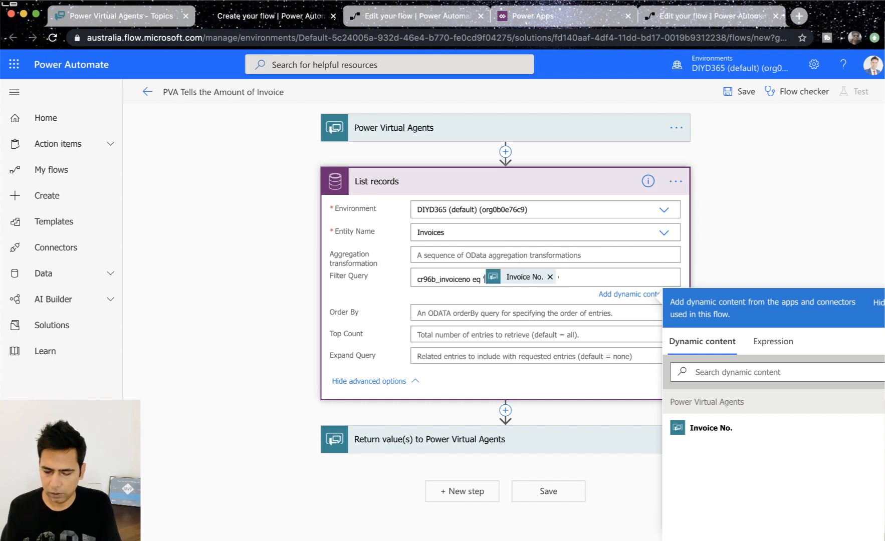
# Limit the List records action to a top count of 1.
pyautogui.click(431, 339)
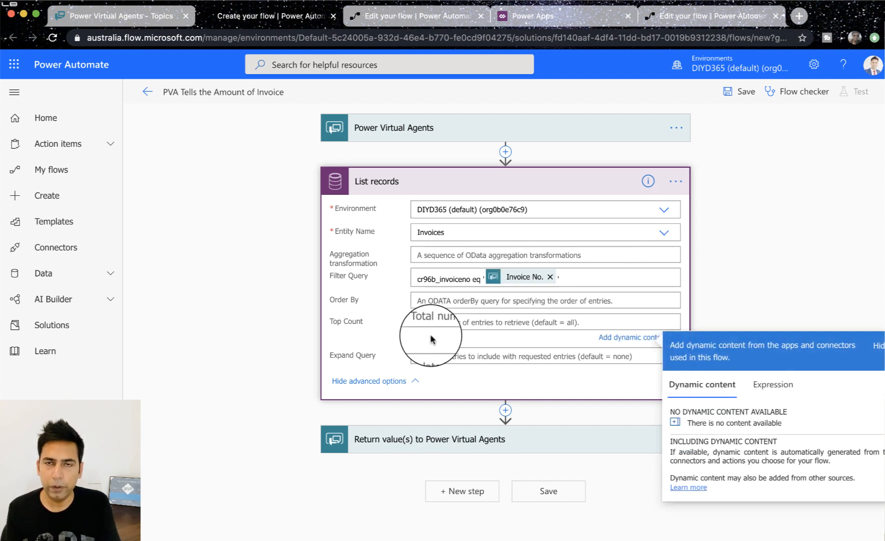
pyautogui.write('1')
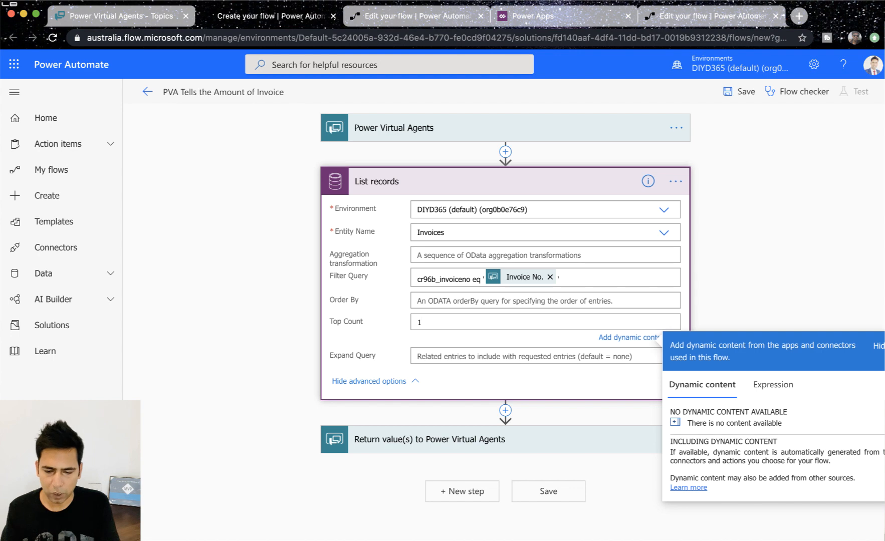
pyautogui.click(781, 294)
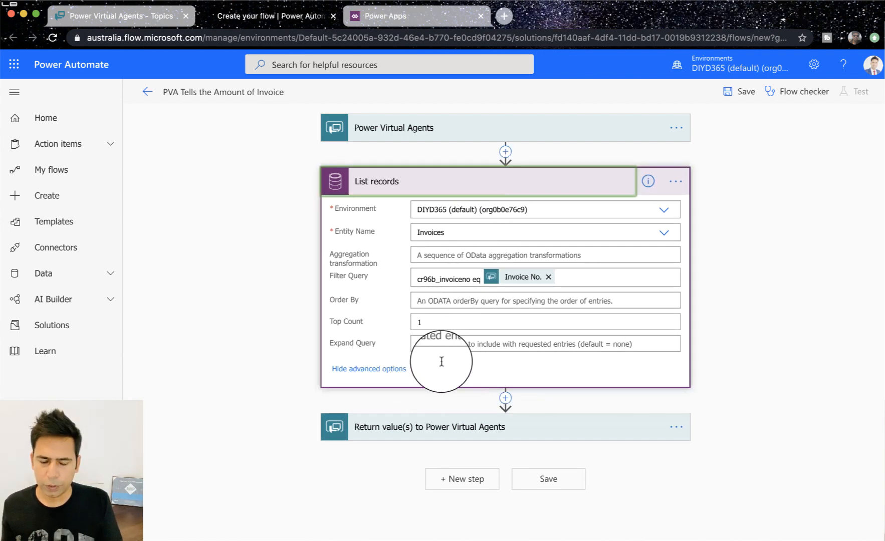
# Insert a Compose data operation between List records and Return value(s) to Power Virtual Agents, and open its Inputs for entry.
pyautogui.click(502, 400)
pyautogui.click(504, 416)
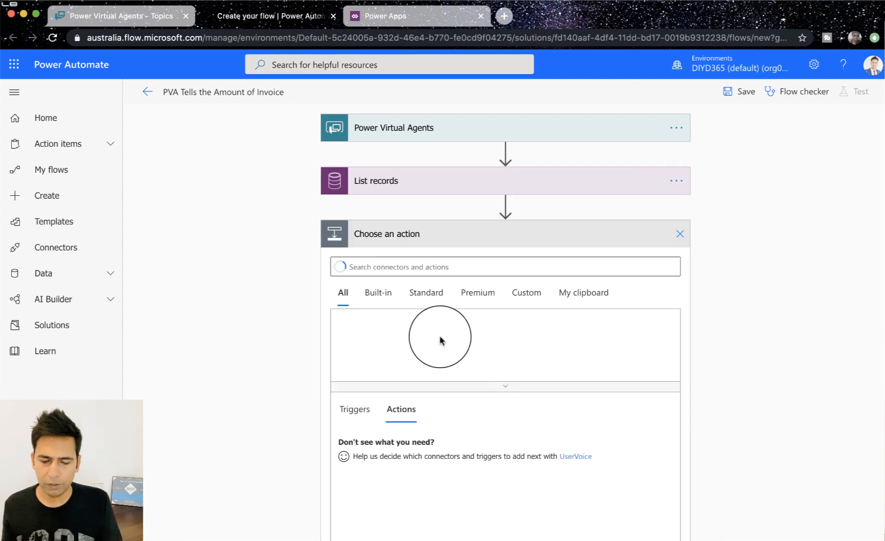
pyautogui.click(365, 187)
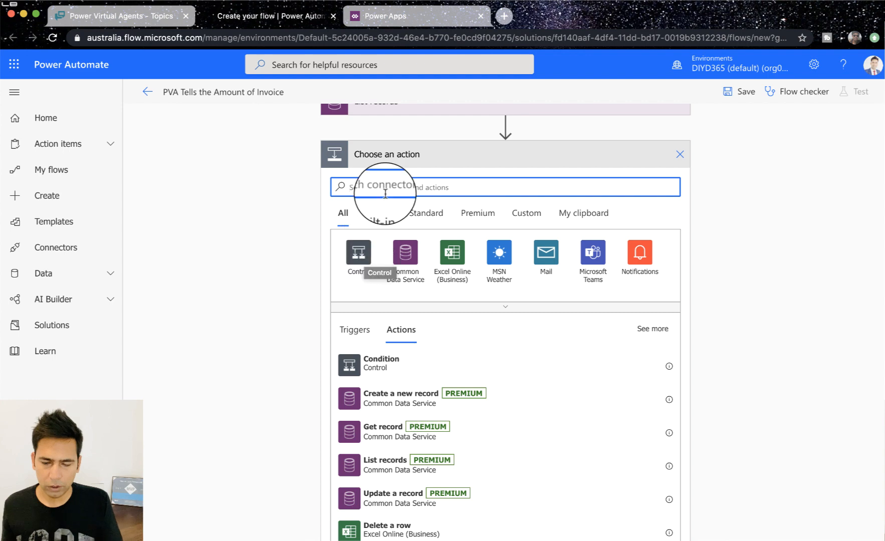
pyautogui.write('in')
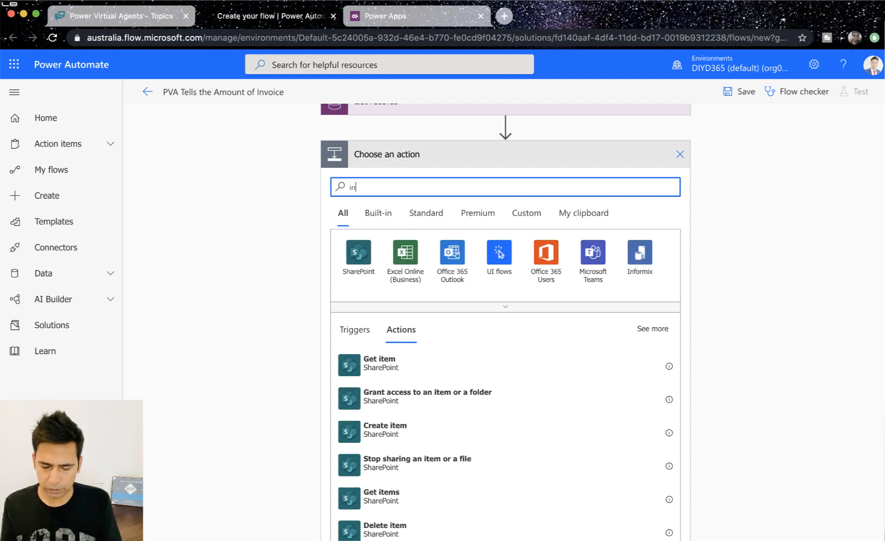
pyautogui.write('put')
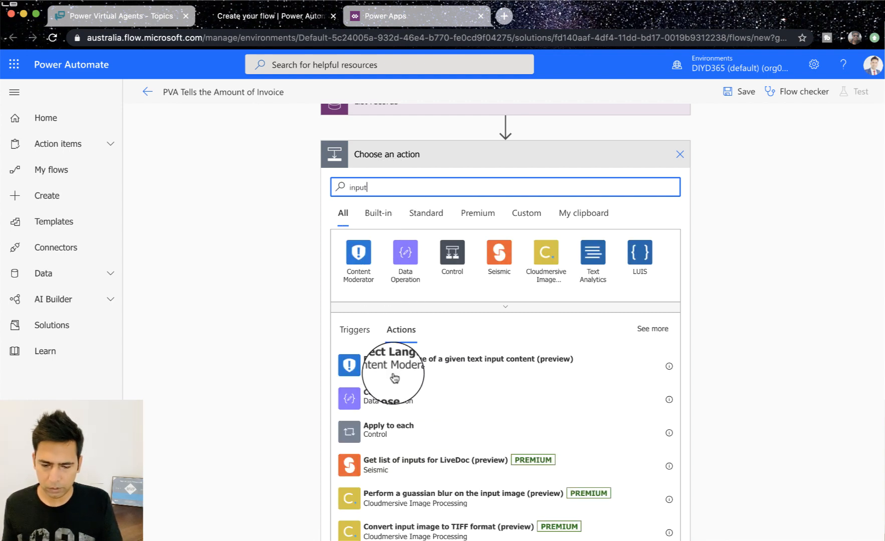
pyautogui.click(368, 395)
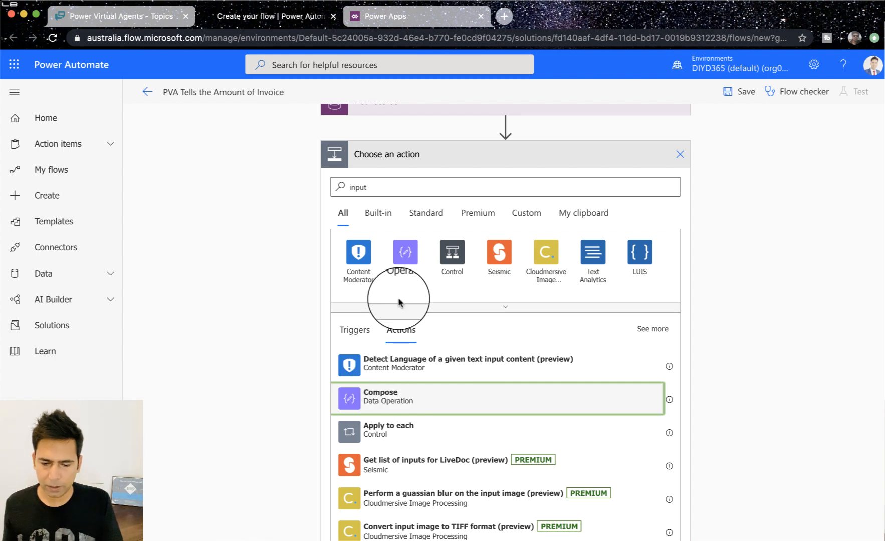
pyautogui.click(435, 408)
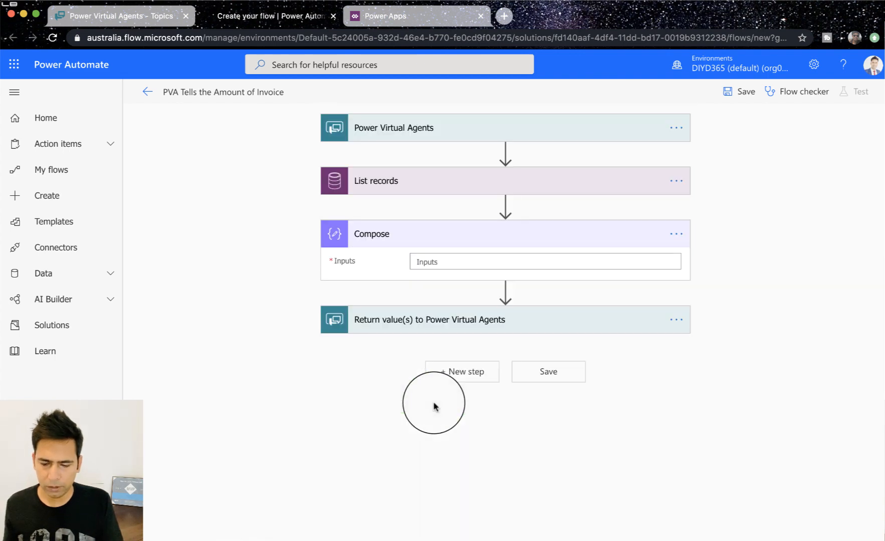
pyautogui.click(422, 260)
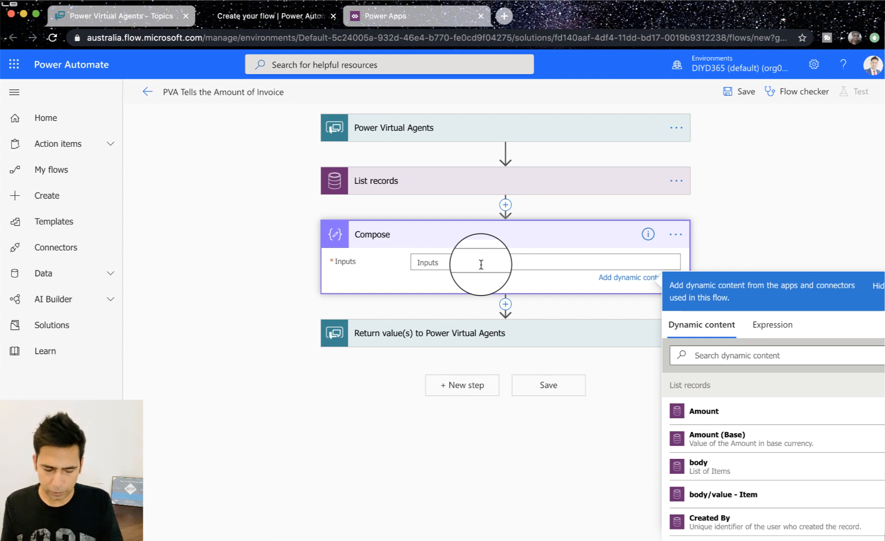
pyautogui.write('fir')
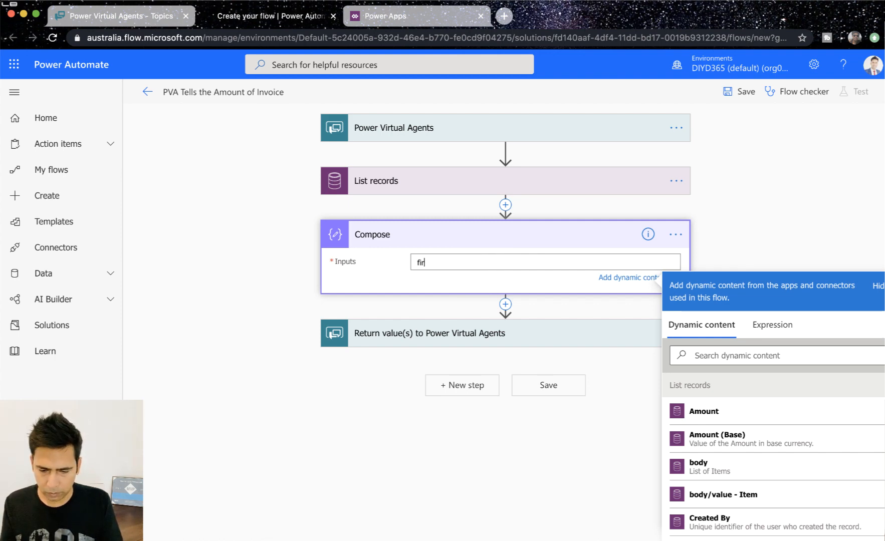
pyautogui.press('BackSpace')
pyautogui.press('BackSpace')
pyautogui.press('BackSpace')
# Set the Compose action's Inputs to the expression first(body('List_records')?['Value']).
pyautogui.click(762, 337)
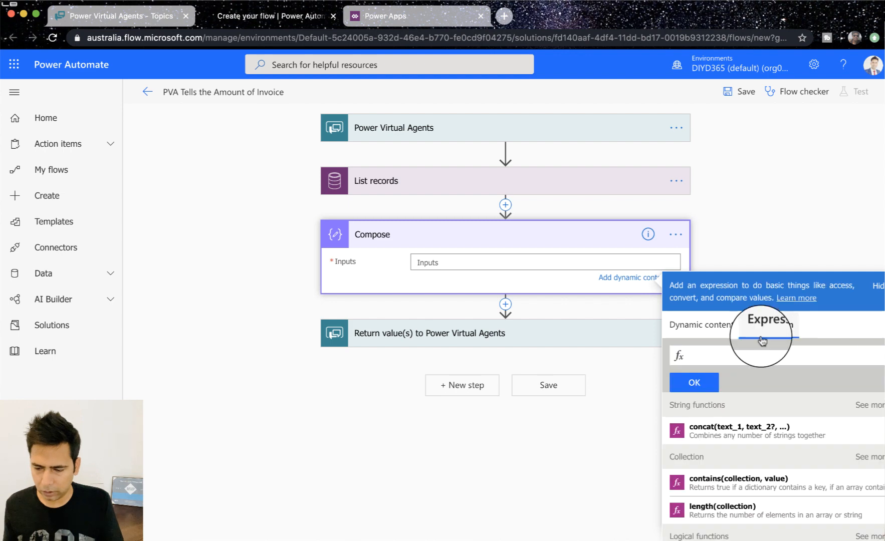
pyautogui.click(717, 357)
pyautogui.write('First')
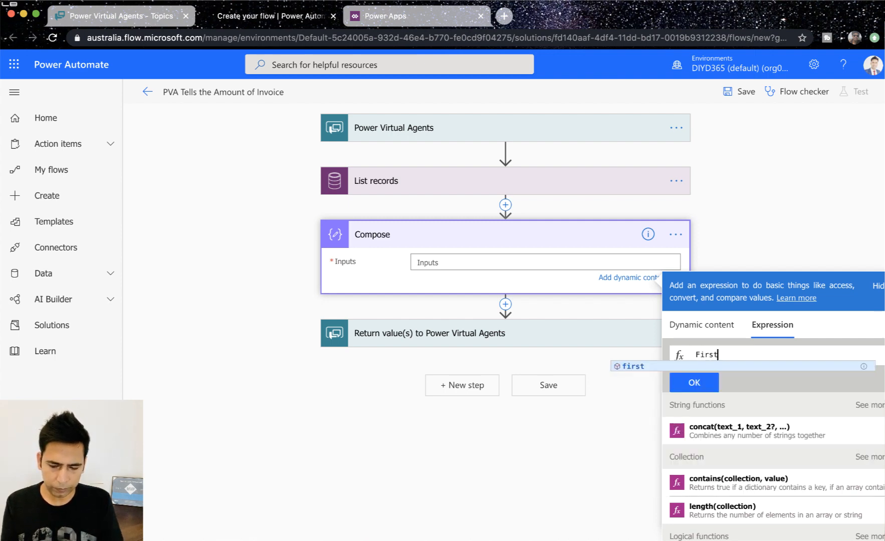
pyautogui.click(723, 367)
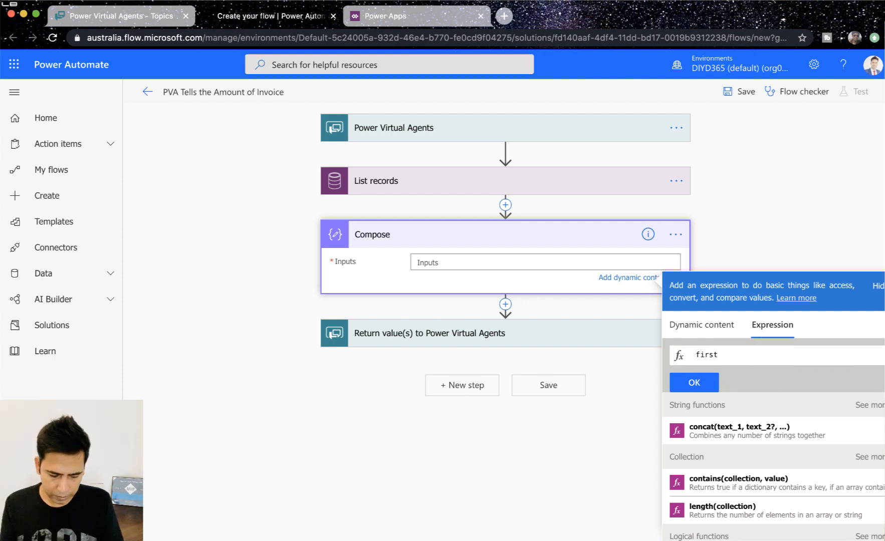
pyautogui.write('(body')
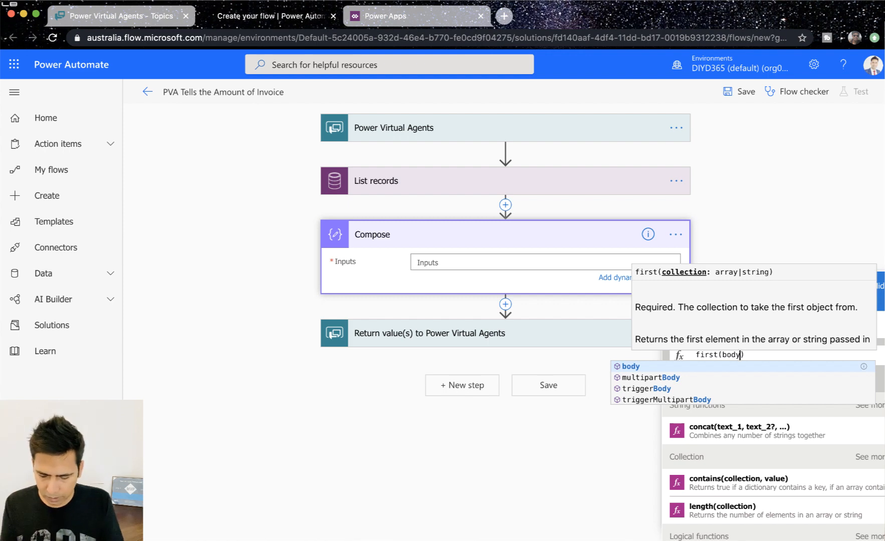
pyautogui.write("('")
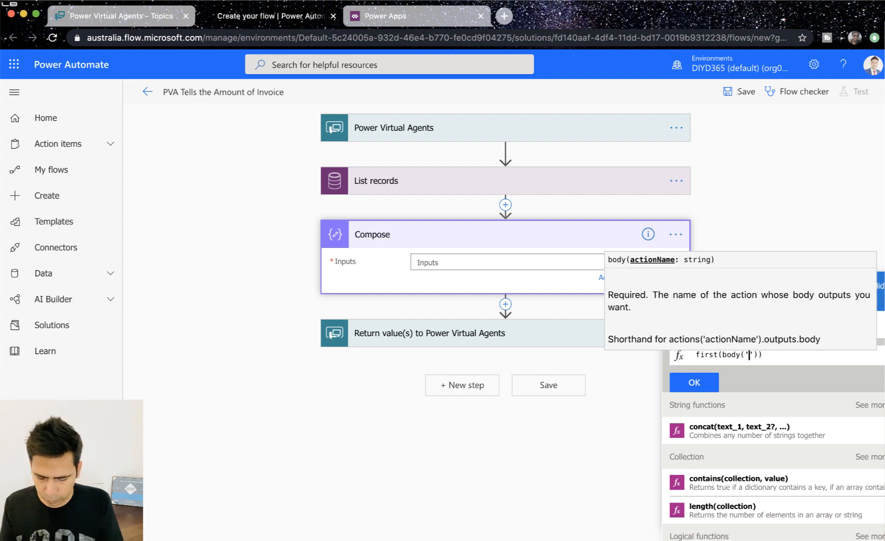
pyautogui.write('List')
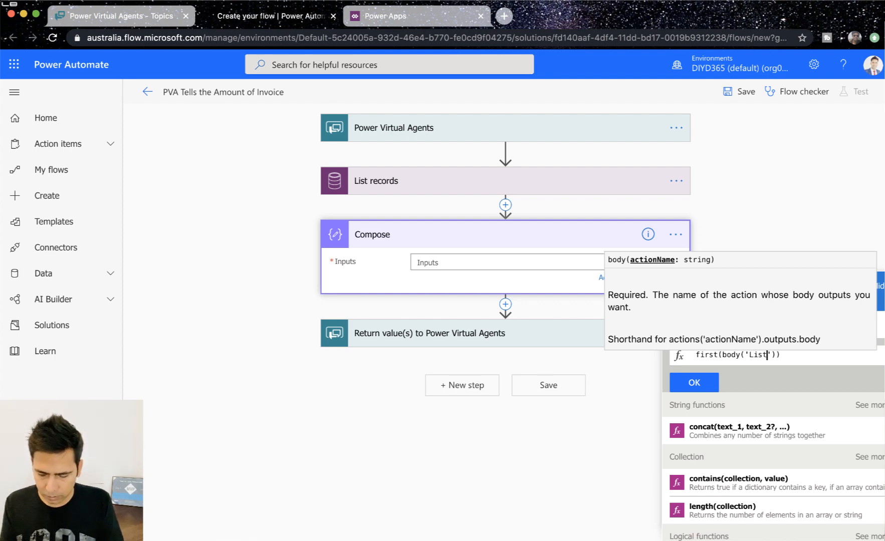
pyautogui.write('_')
pyautogui.write('reco')
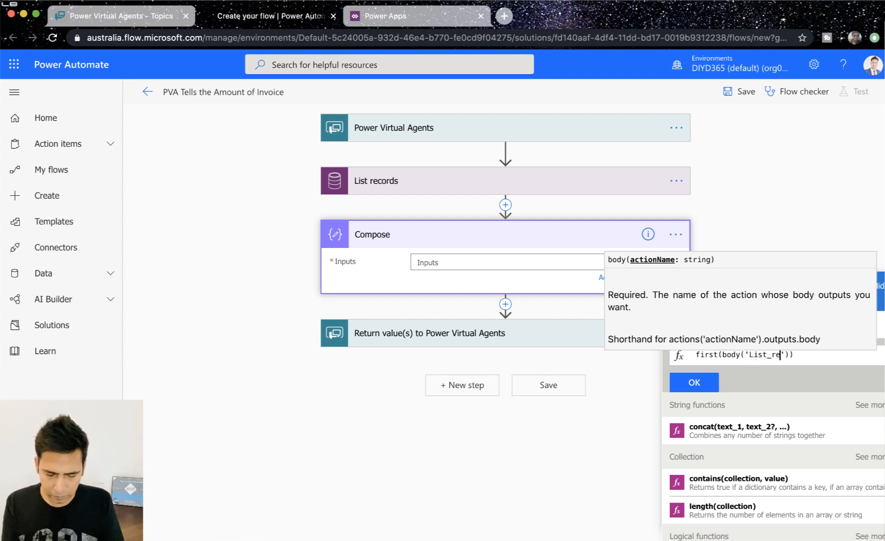
pyautogui.write('rds')
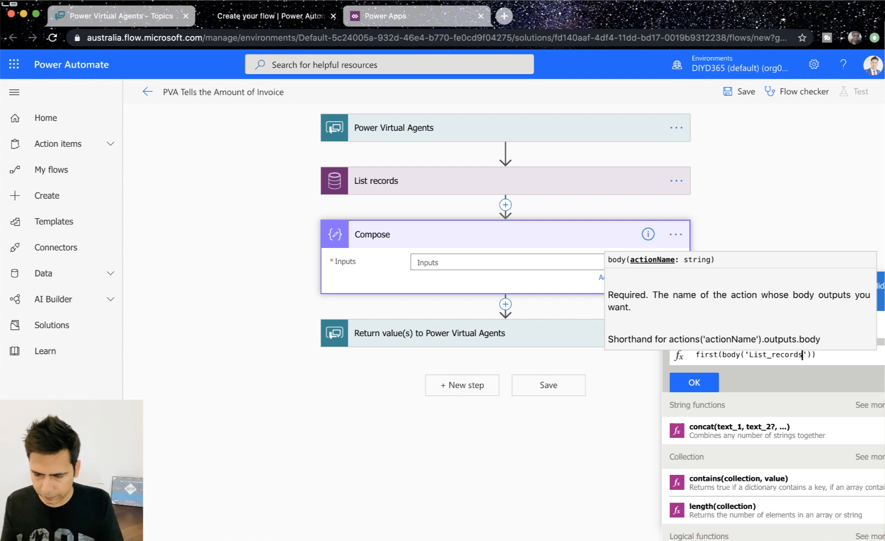
pyautogui.press('Right')
pyautogui.press('Right')
pyautogui.write('?')
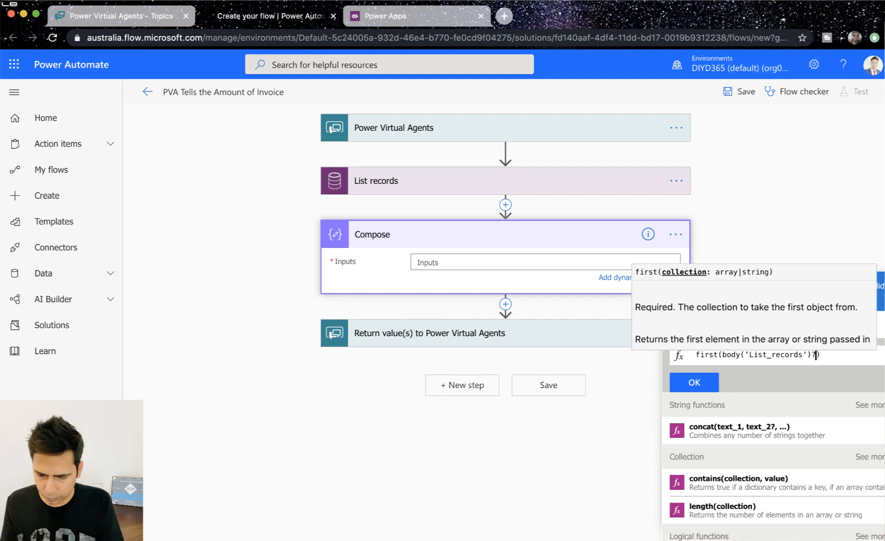
pyautogui.write('[]')
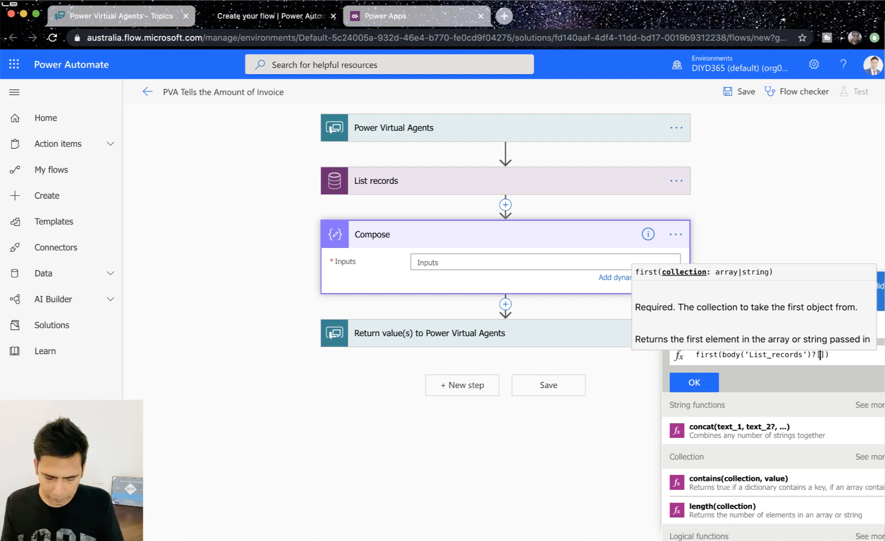
pyautogui.write("'")
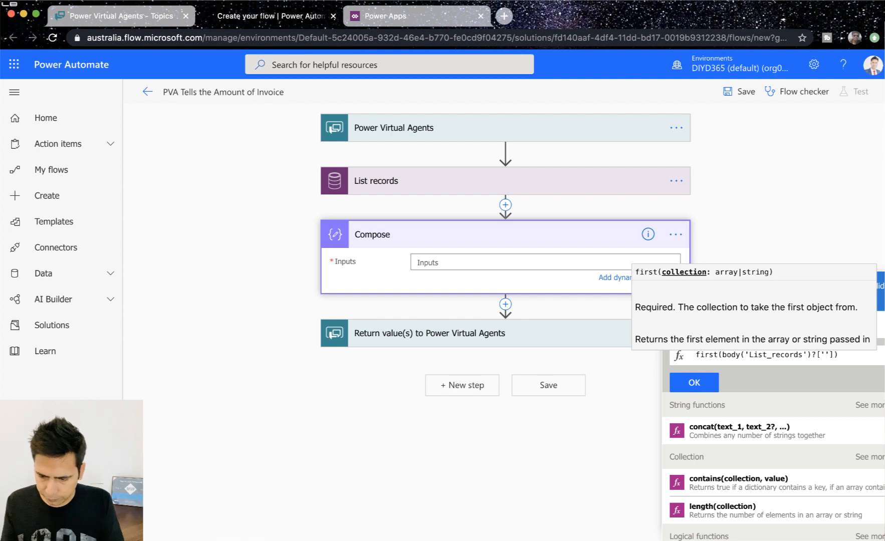
pyautogui.write('Value')
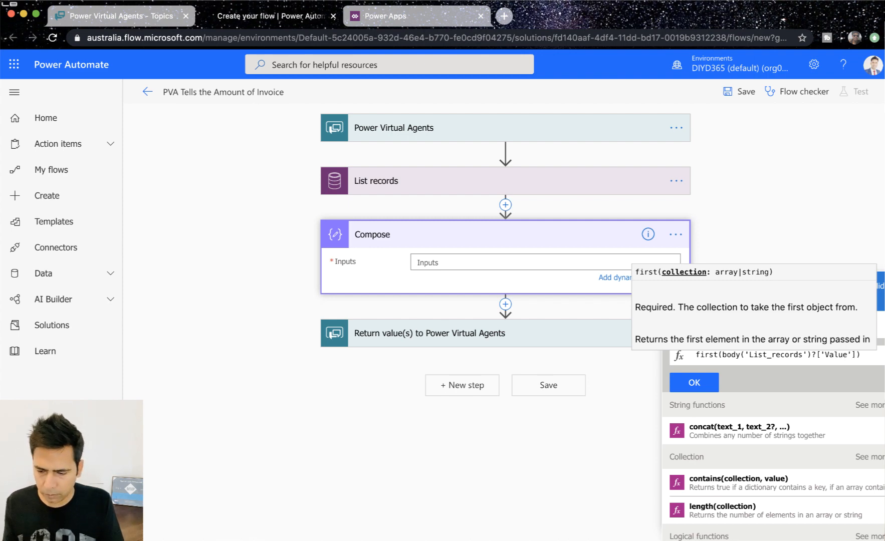
pyautogui.click(694, 382)
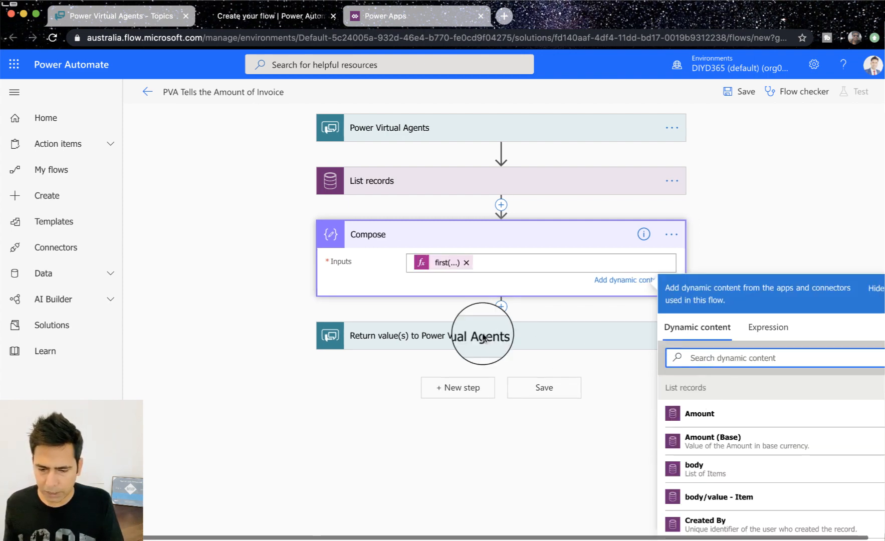
pyautogui.click(722, 255)
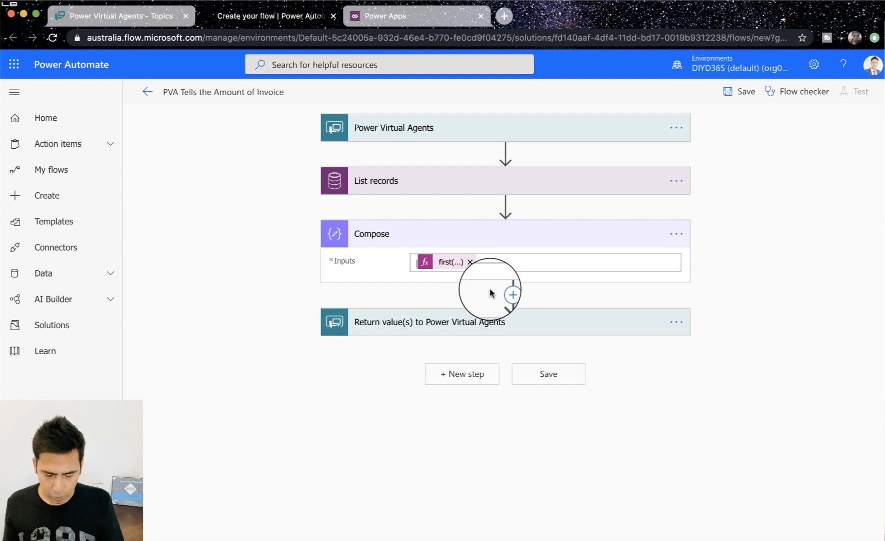
# Add three text outputs to the Return value(s) to Power Virtual Agents action.
pyautogui.click(433, 330)
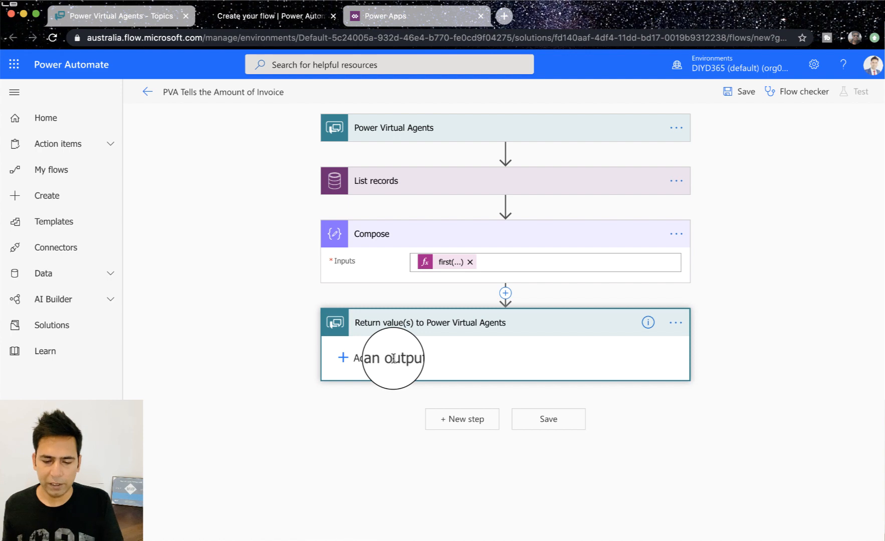
pyautogui.click(394, 359)
pyautogui.click(354, 375)
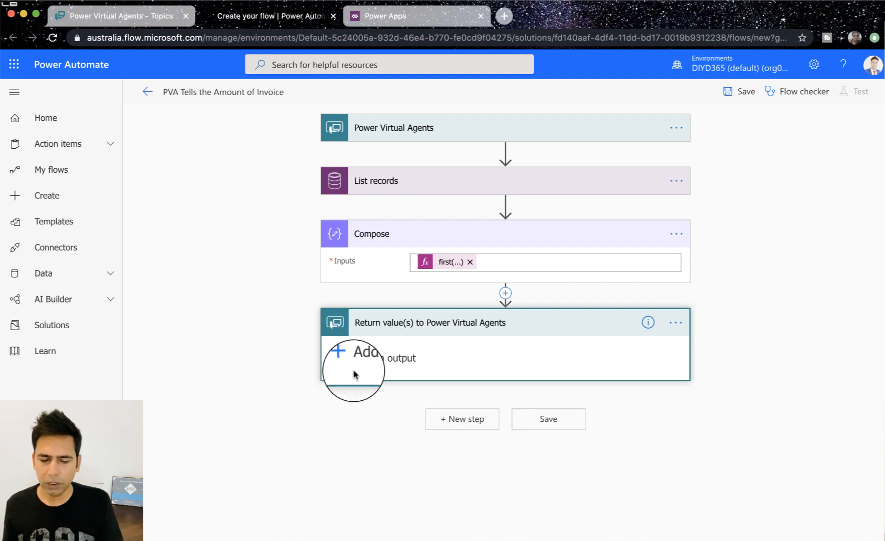
pyautogui.click(371, 391)
pyautogui.click(357, 416)
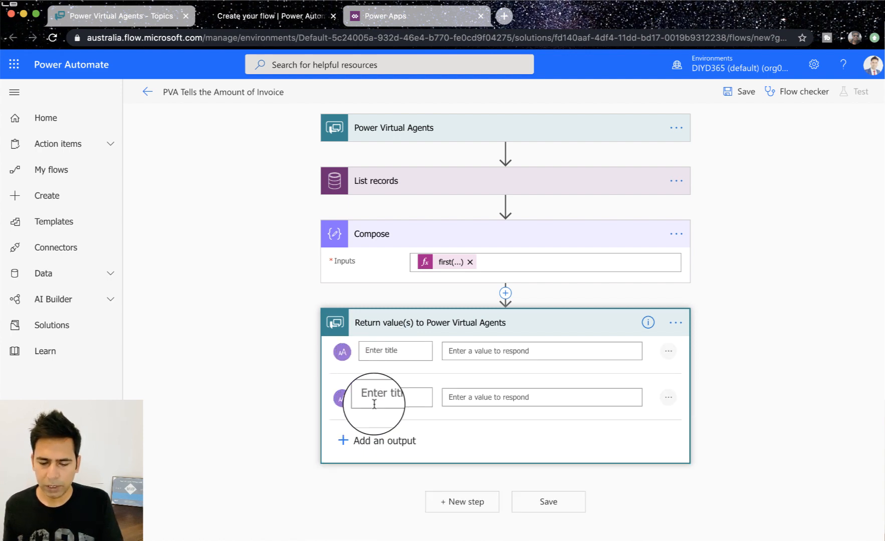
pyautogui.click(369, 444)
pyautogui.click(355, 464)
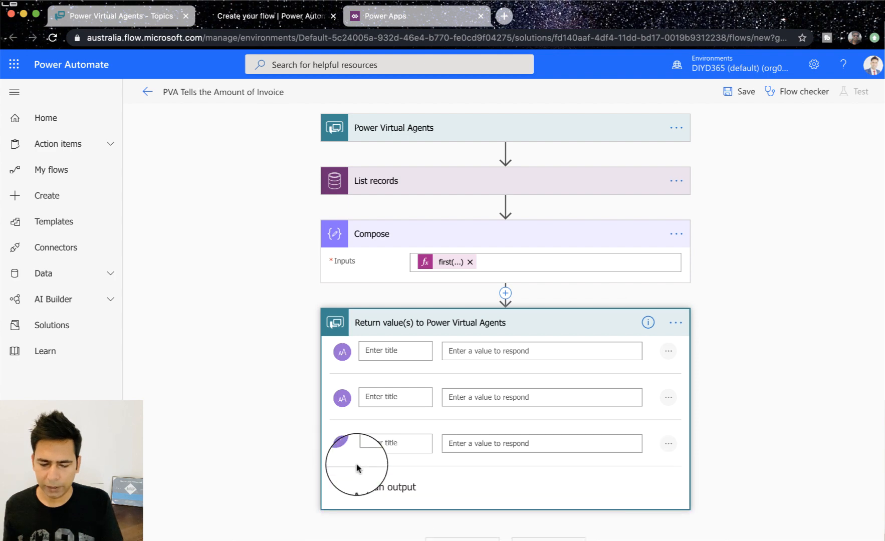
# Title the three text outputs Amount, Tax and Total Amount, in that order.
pyautogui.click(381, 351)
pyautogui.write('Am')
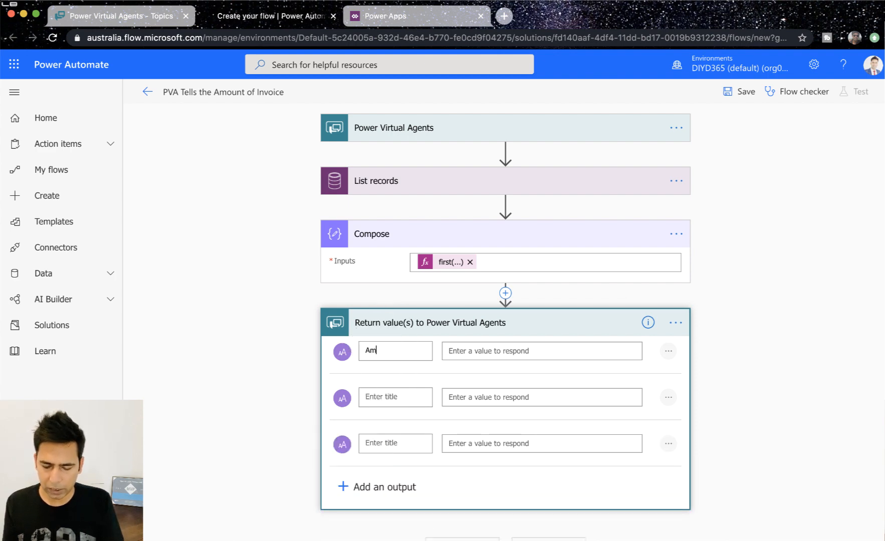
pyautogui.write('ount')
pyautogui.click(376, 395)
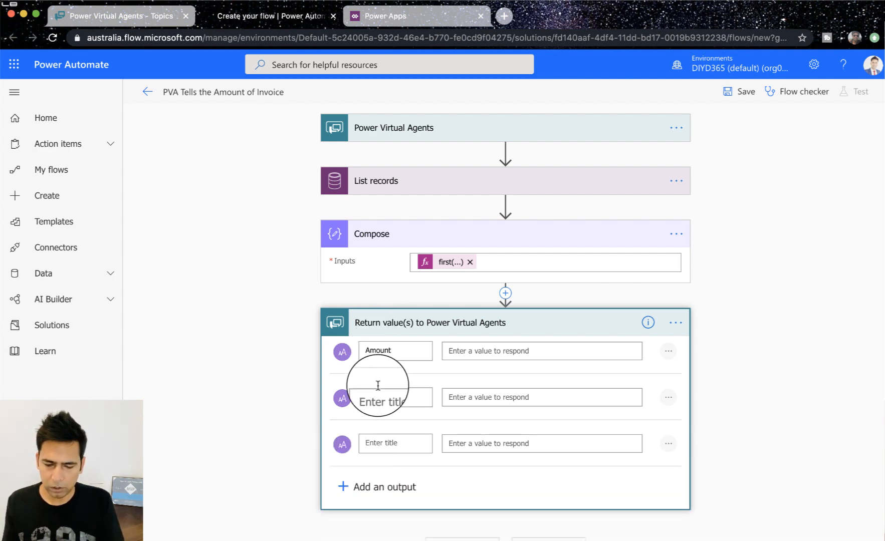
pyautogui.write('Tax')
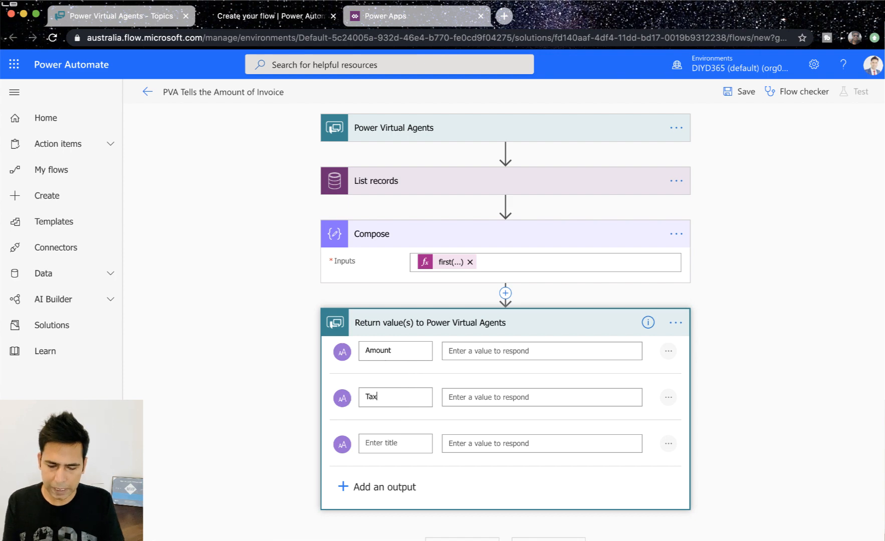
pyautogui.click(369, 441)
pyautogui.write('Total')
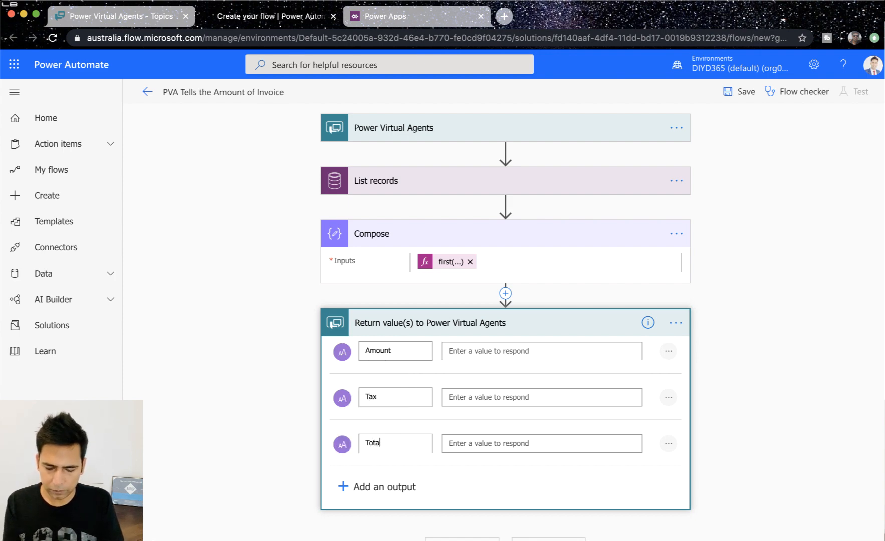
pyautogui.write(' Amo')
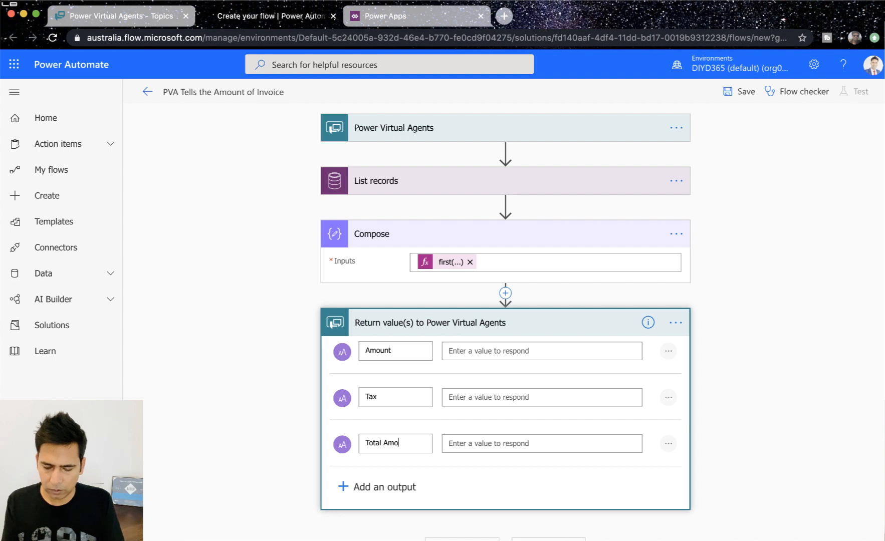
pyautogui.write('unt')
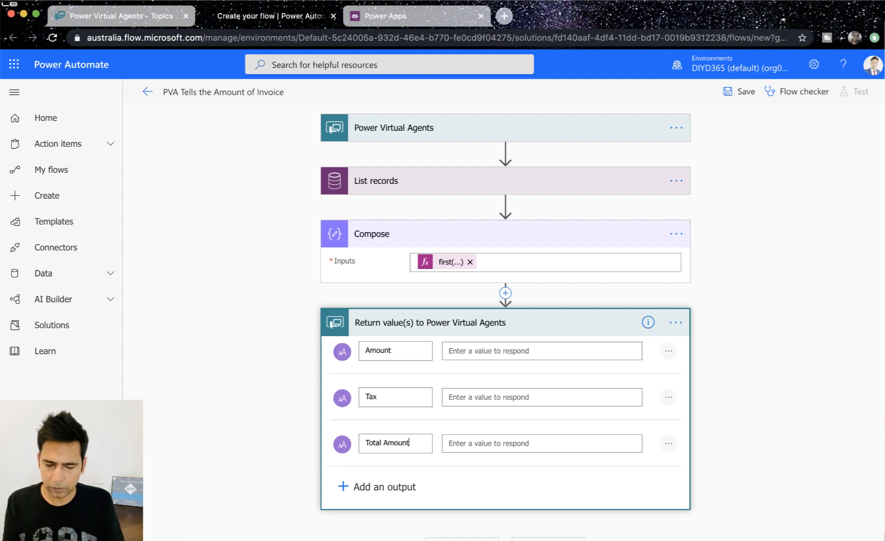
# Set the Amount output's value to the expression outputs('COmpose')?['cr96b_amount'].
pyautogui.click(465, 352)
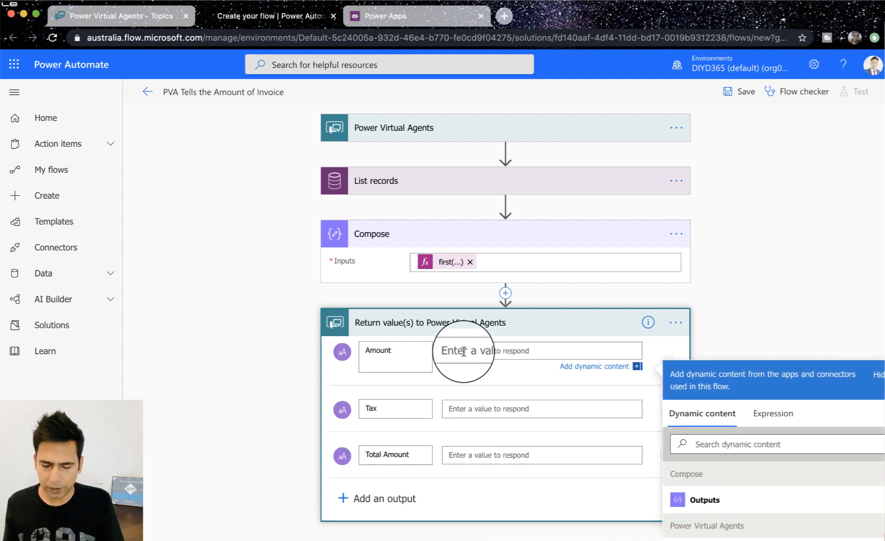
pyautogui.scroll(-2, 454, 351)
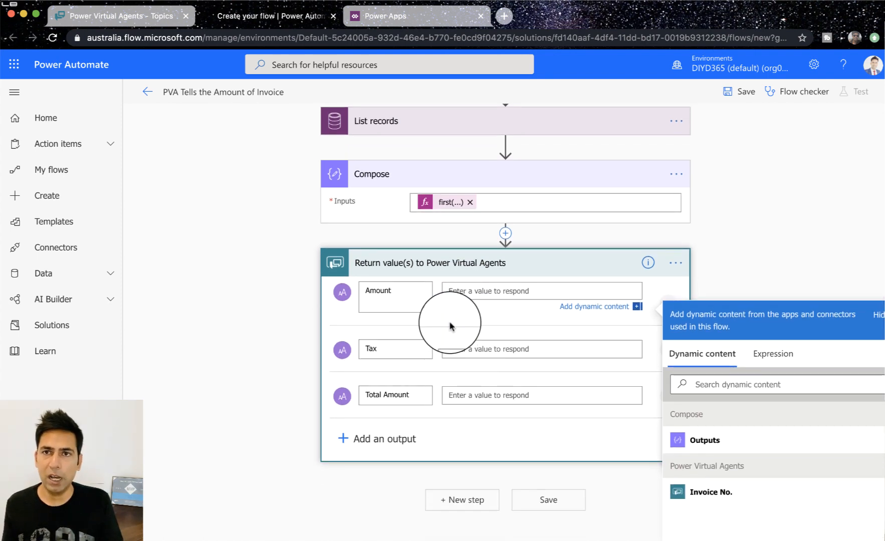
pyautogui.click(773, 353)
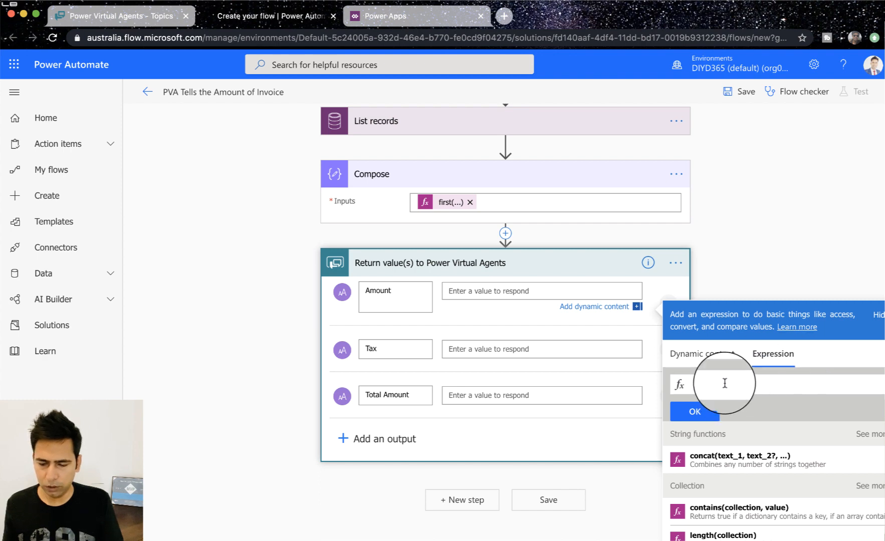
pyautogui.write('outp')
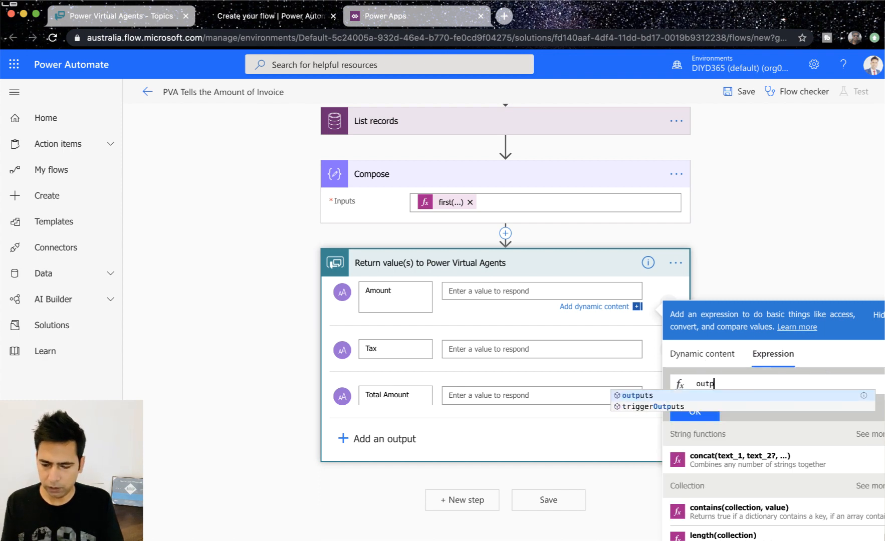
pyautogui.write('uts(')
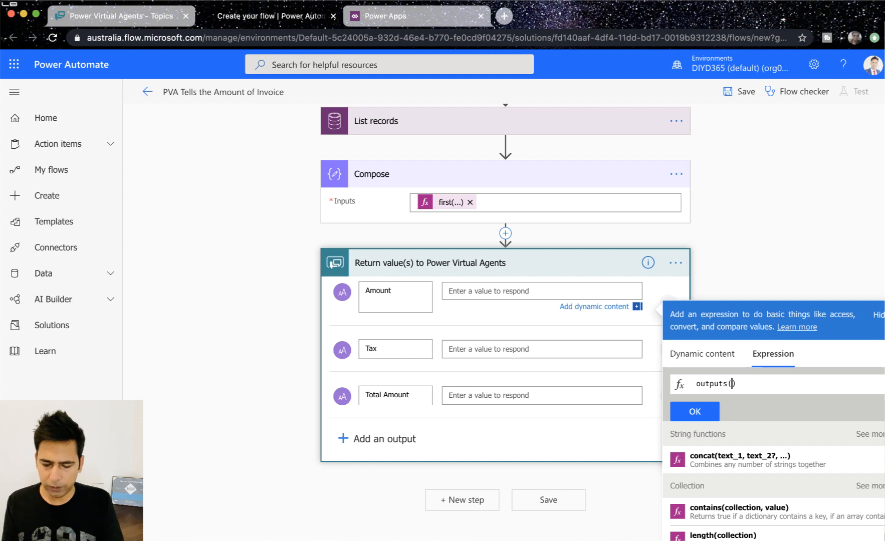
pyautogui.write("'")
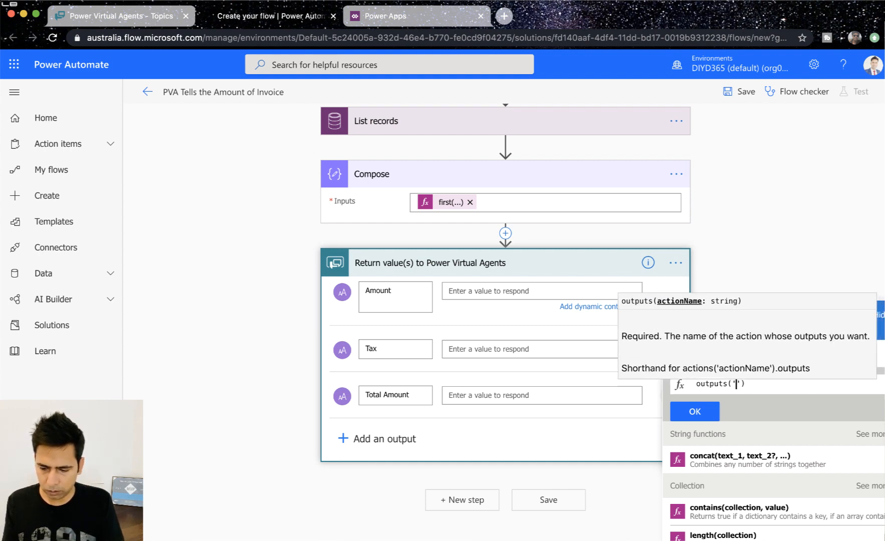
pyautogui.write('COmpose')
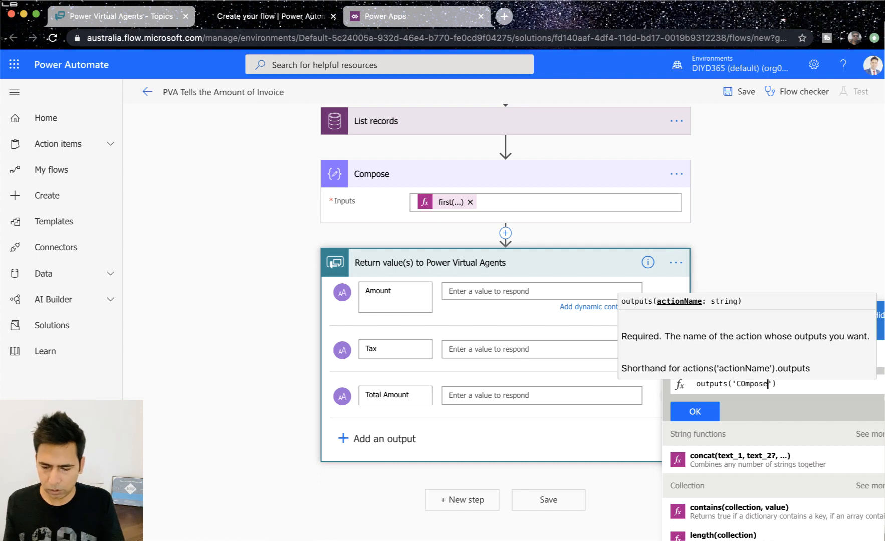
pyautogui.press('Right')
pyautogui.press('Right')
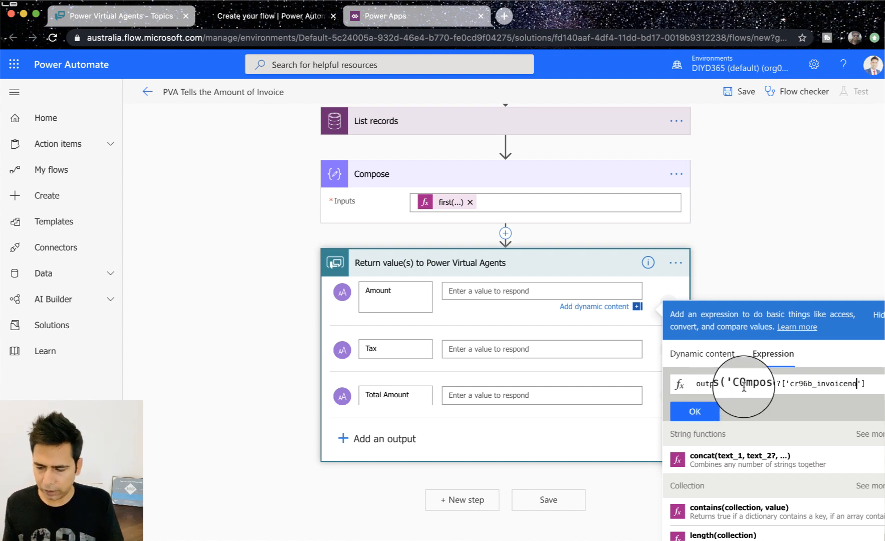
pyautogui.press('BackSpace')
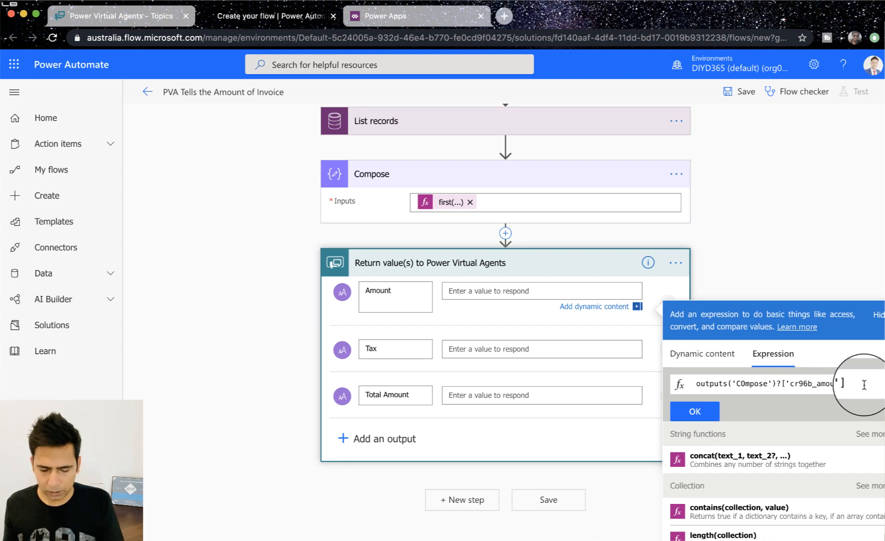
pyautogui.press('super+a')
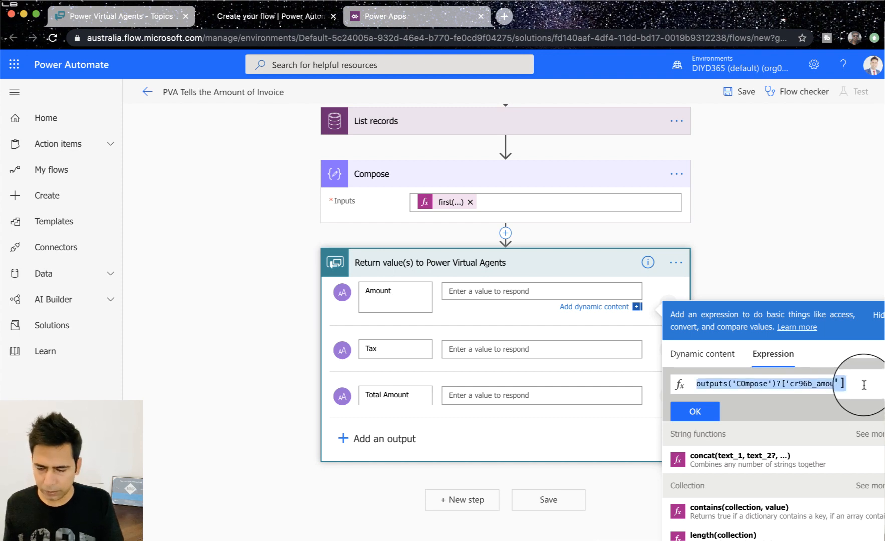
pyautogui.click(678, 413)
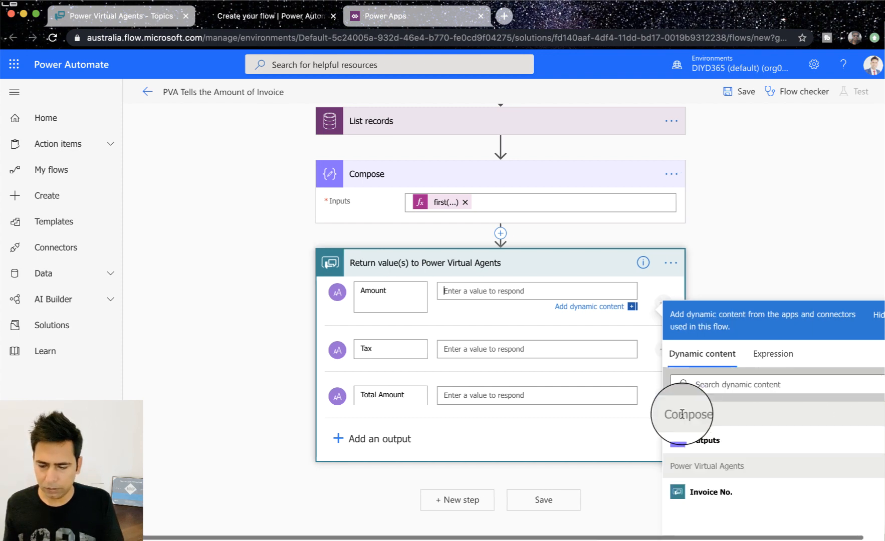
# Set the Tax output's value to the expression outputs('COmpose')?['cr96b_tax'].
pyautogui.click(479, 350)
pyautogui.click(757, 432)
pyautogui.click(772, 400)
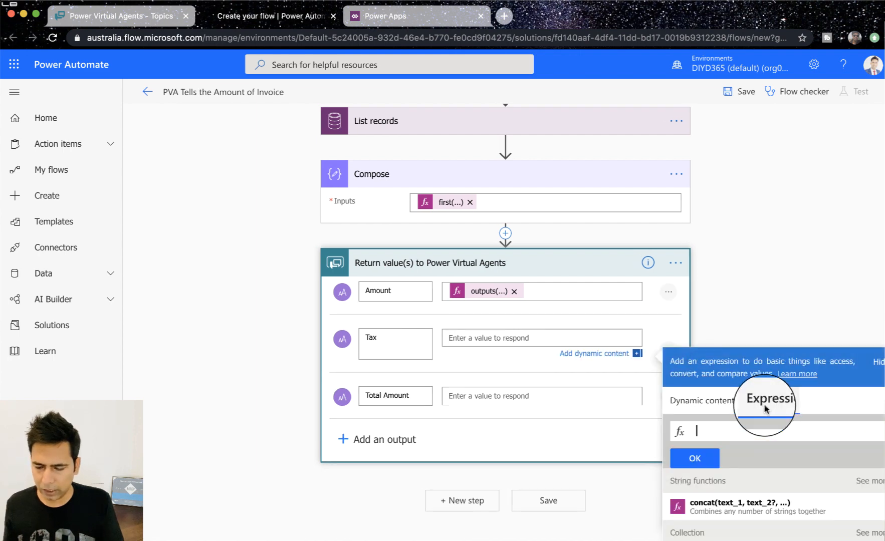
pyautogui.write("outputs('Compose')?['cr96b_amount']")
pyautogui.click(845, 431)
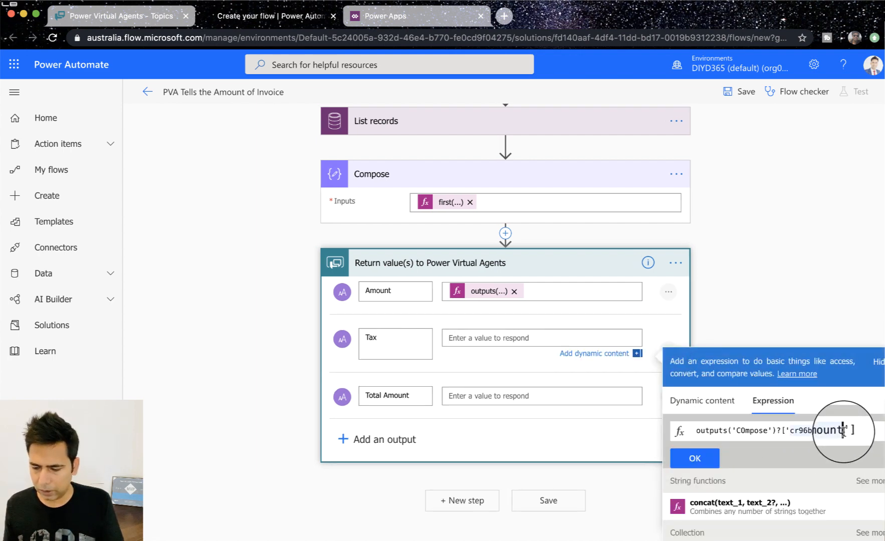
pyautogui.press('BackSpace')
pyautogui.press('BackSpace')
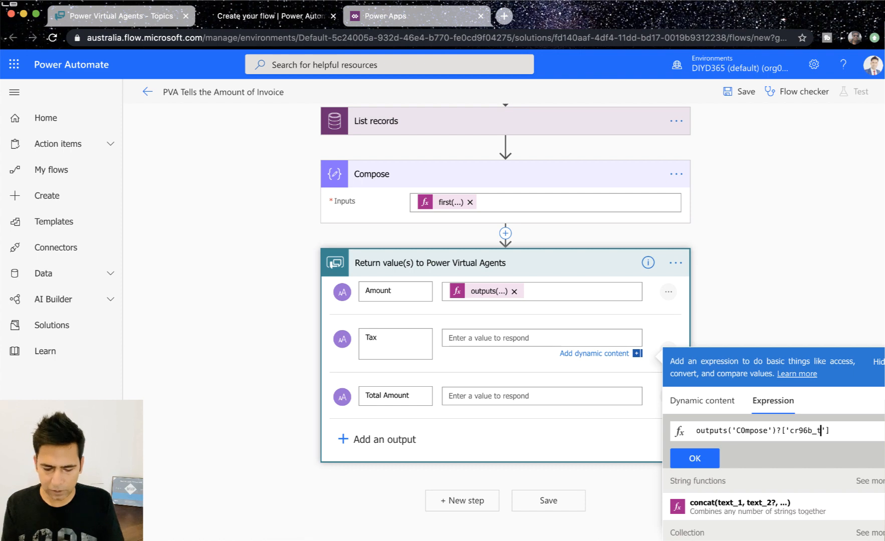
pyautogui.write('tax')
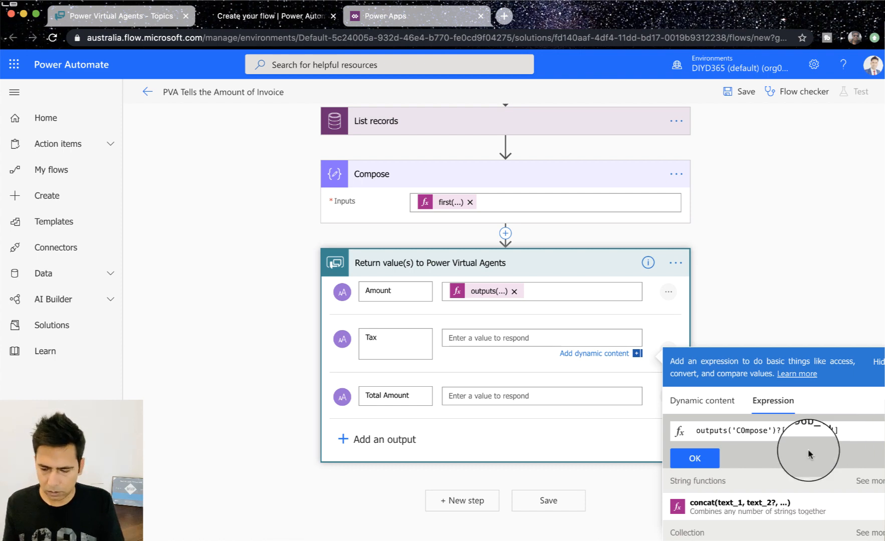
pyautogui.click(695, 458)
# Set the Total Amount output's value to the expression outputs('COmpose')?['cr96b_totalamount'].
pyautogui.click(482, 398)
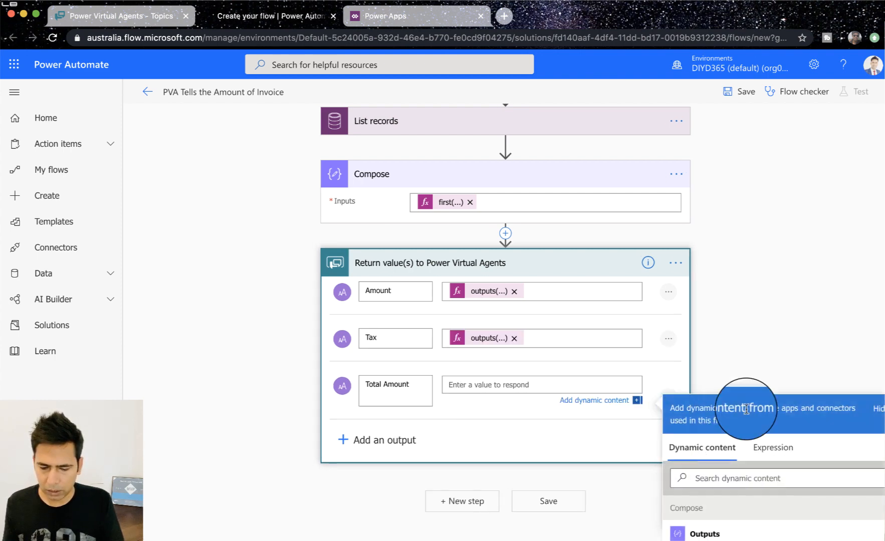
pyautogui.click(779, 451)
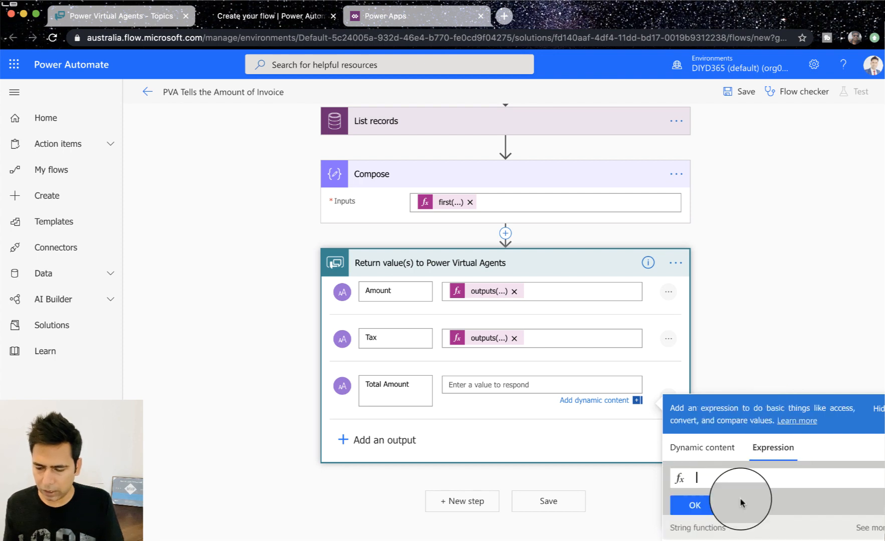
pyautogui.doubleClick(827, 481)
pyautogui.click(820, 478)
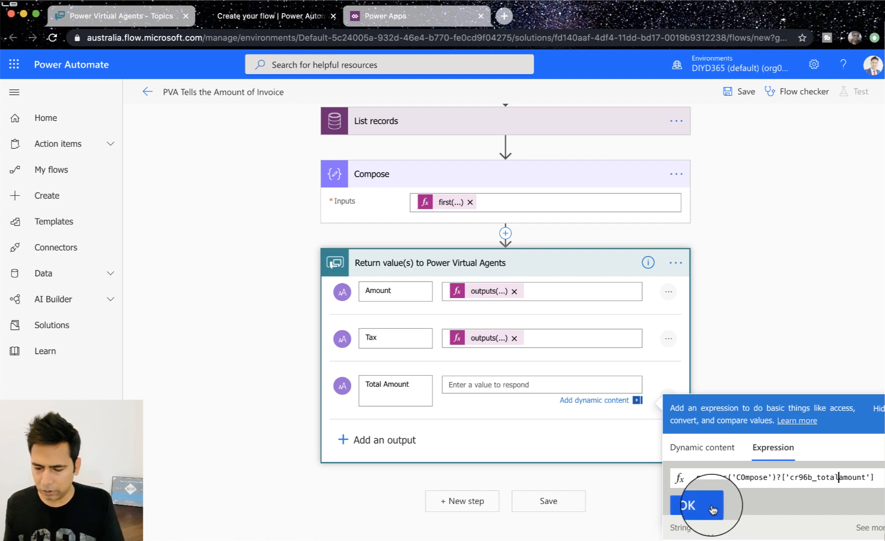
pyautogui.click(695, 505)
# Add a Mail action, Send an email notification (V3), at the end of the flow after Return value(s) to Power Virtual Agents.
pyautogui.scroll(-2, 592, 459)
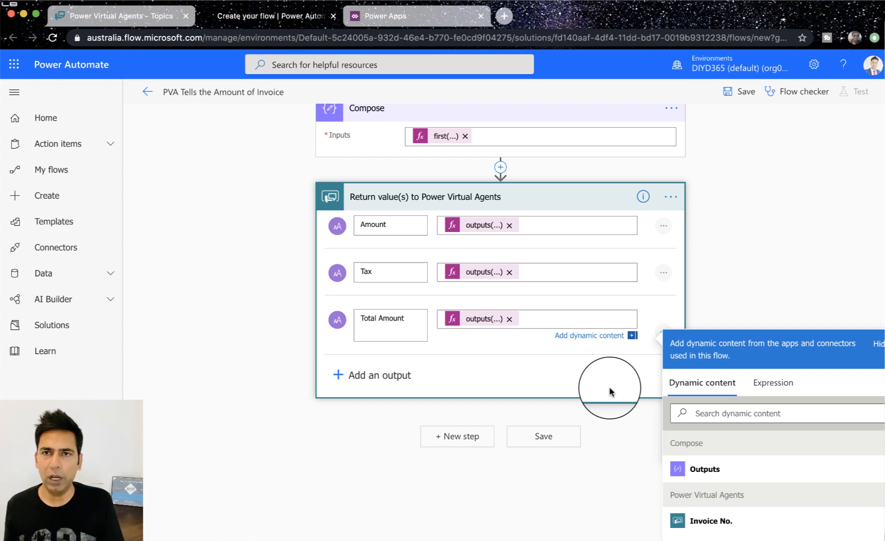
pyautogui.click(459, 443)
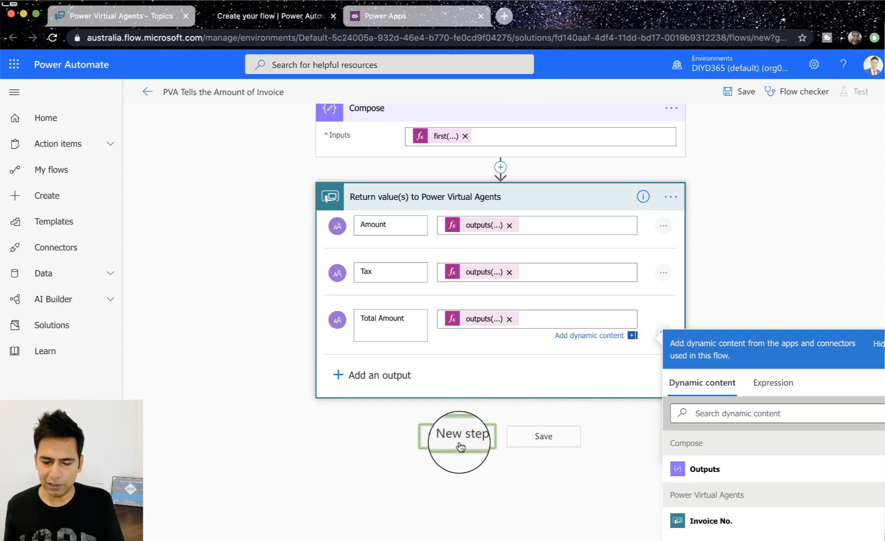
pyautogui.scroll(-1, 465, 361)
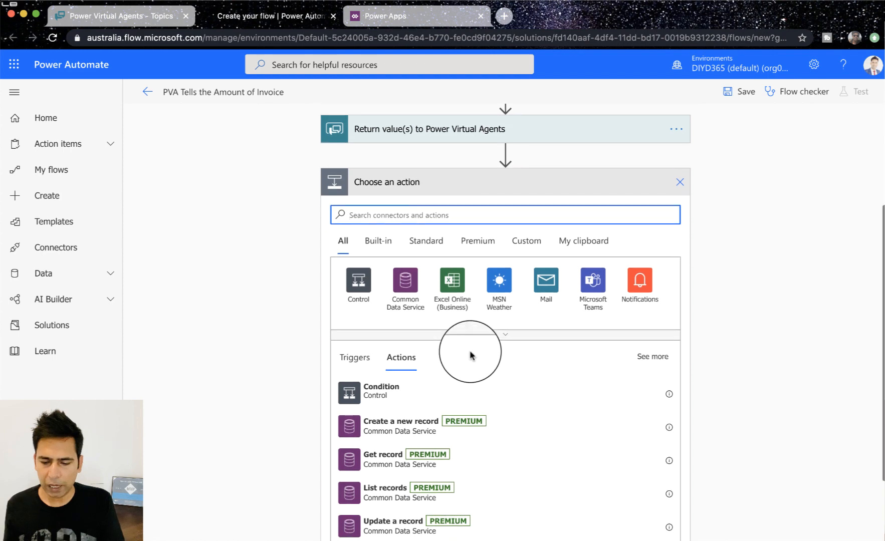
pyautogui.click(543, 280)
pyautogui.click(425, 292)
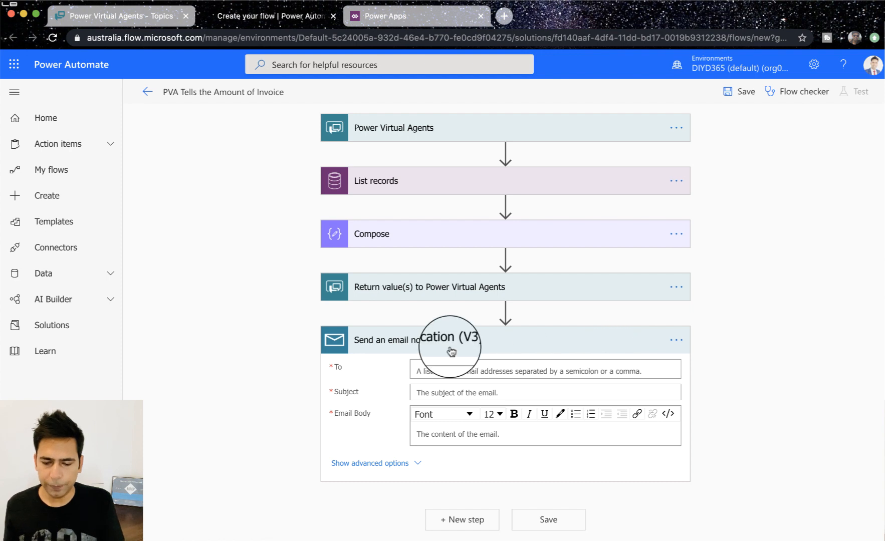
pyautogui.click(424, 371)
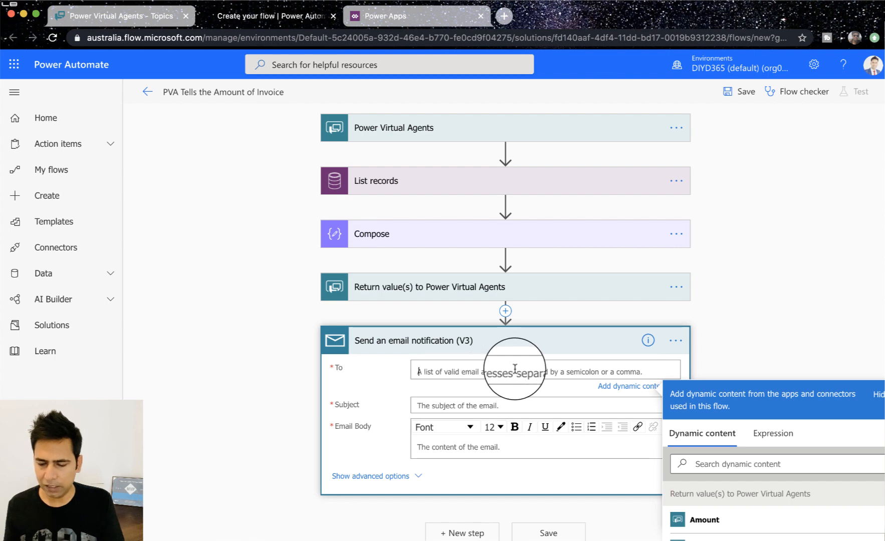
# Insert a Common Data Service Get record action between Return value(s) to Power Virtual Agents and Send an email notification (V3).
pyautogui.click(505, 312)
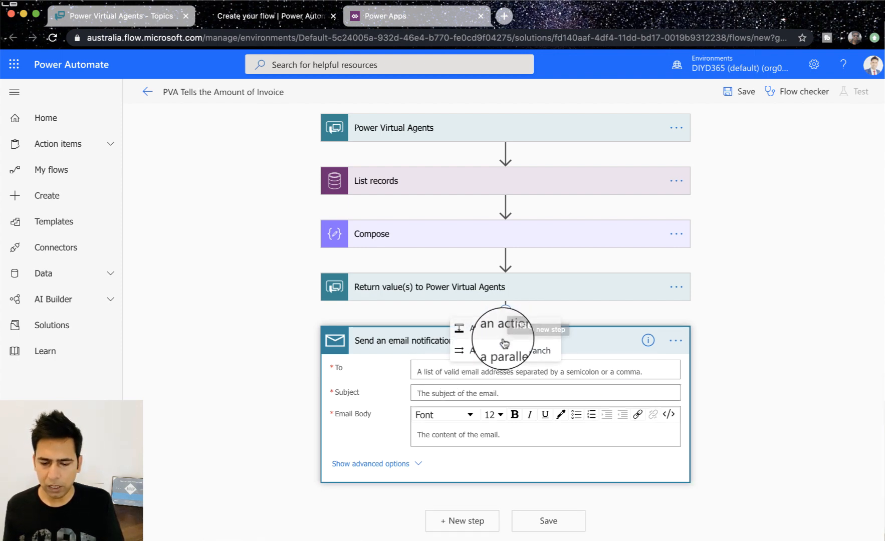
pyautogui.scroll(-3, 414, 450)
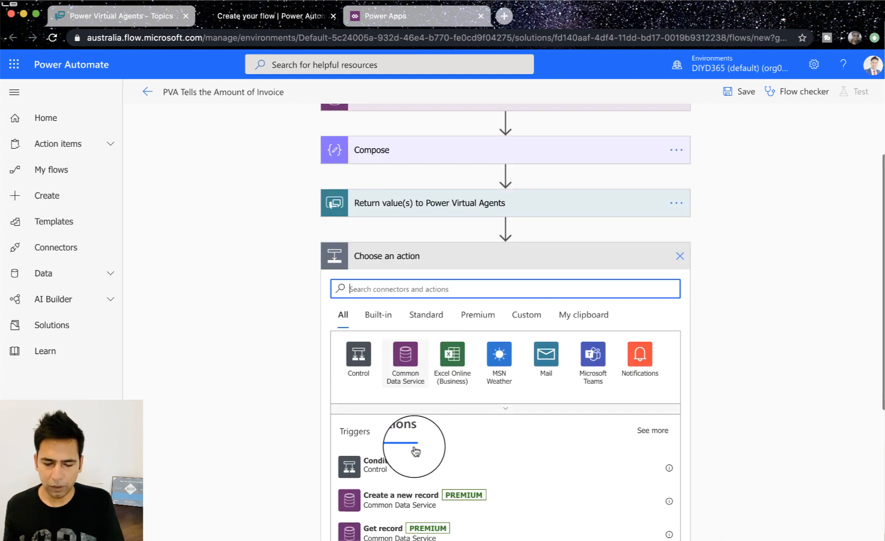
pyautogui.scroll(-2, 415, 450)
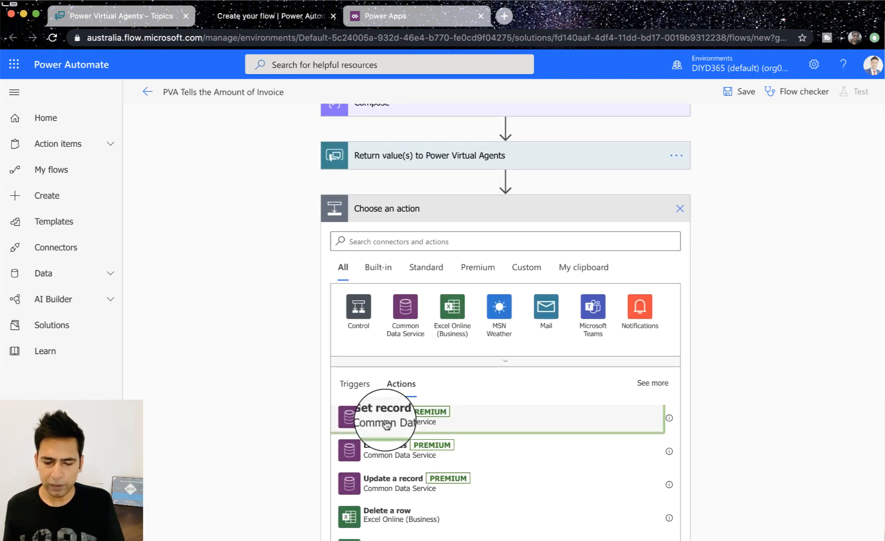
pyautogui.click(556, 425)
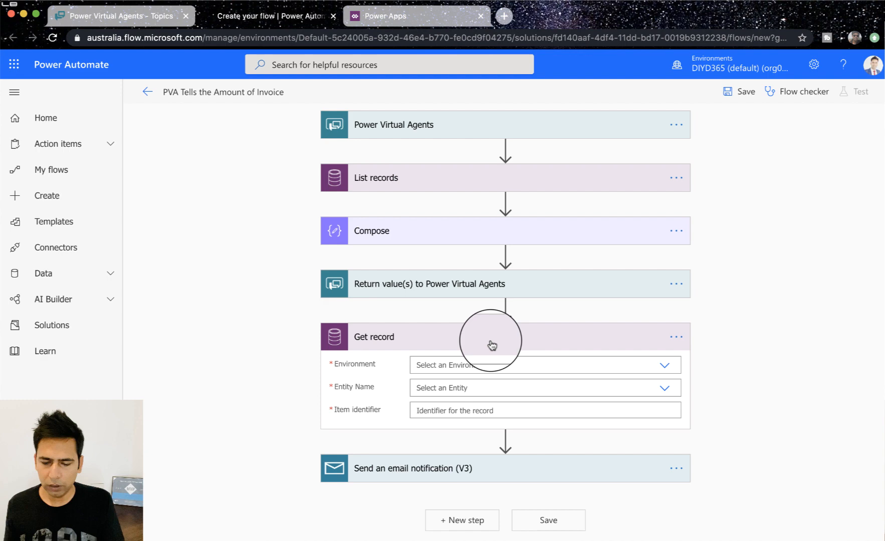
# Set the Get record action's environment to DIYD365 (default) (org0b0e76c9) and its entity to Accounts.
pyautogui.click(463, 364)
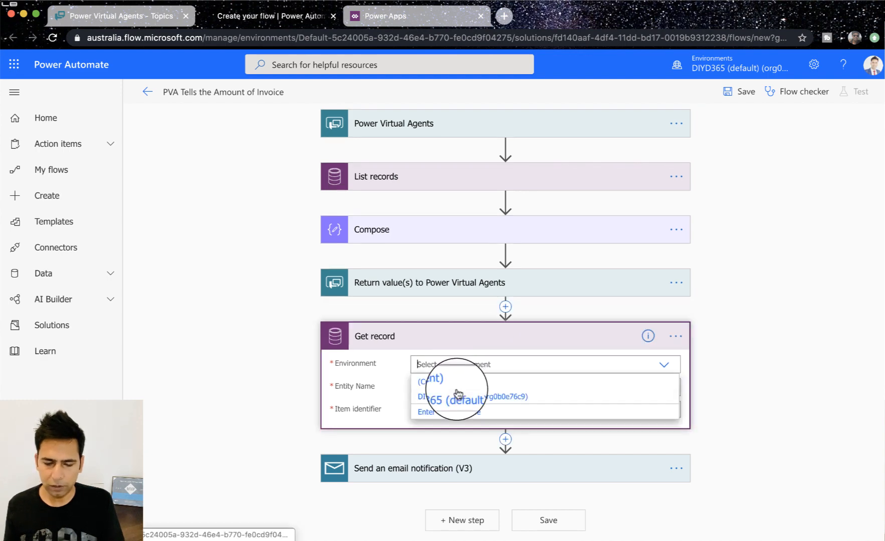
pyautogui.click(453, 396)
pyautogui.click(418, 387)
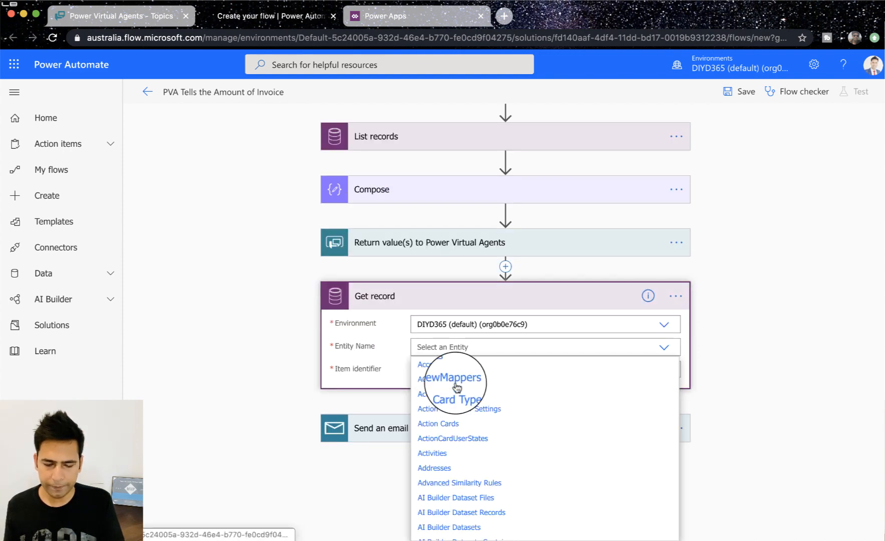
pyautogui.click(437, 365)
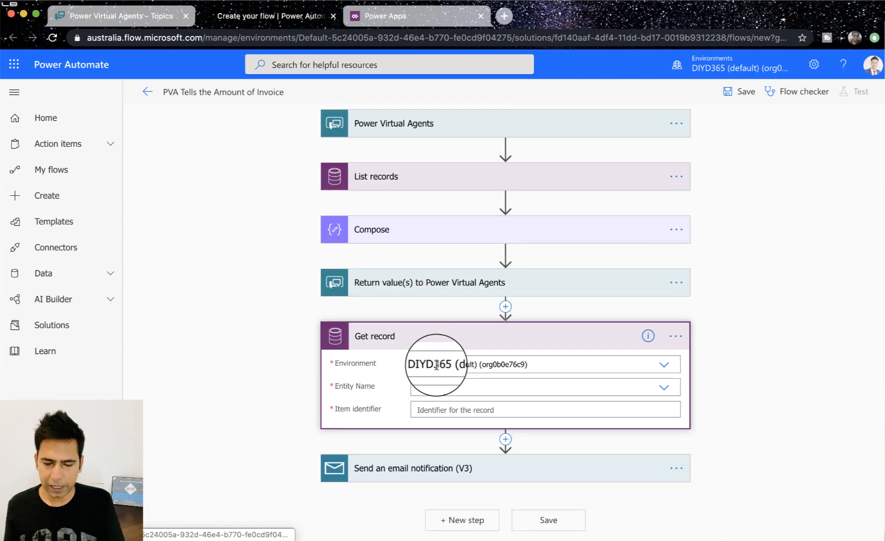
# Set the Get record action's Item identifier to the Customer dynamic value from List records.
pyautogui.click(427, 409)
pyautogui.scroll(-5, 727, 458)
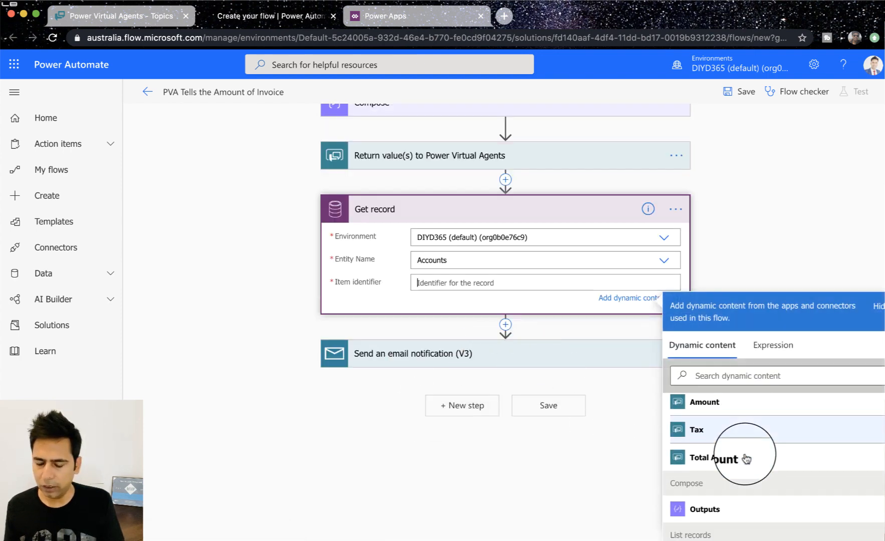
pyautogui.scroll(-3, 747, 458)
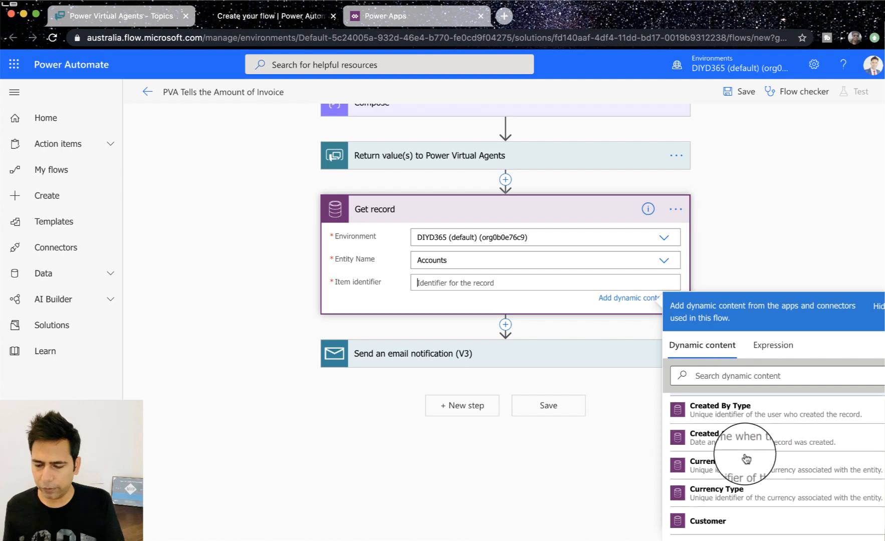
pyautogui.scroll(5, 746, 459)
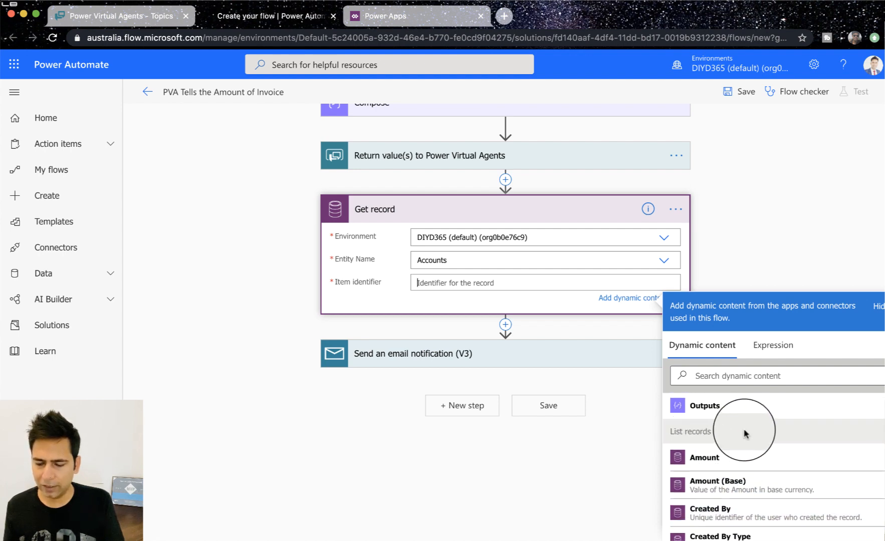
pyautogui.scroll(-3, 742, 511)
pyautogui.scroll(-4, 741, 514)
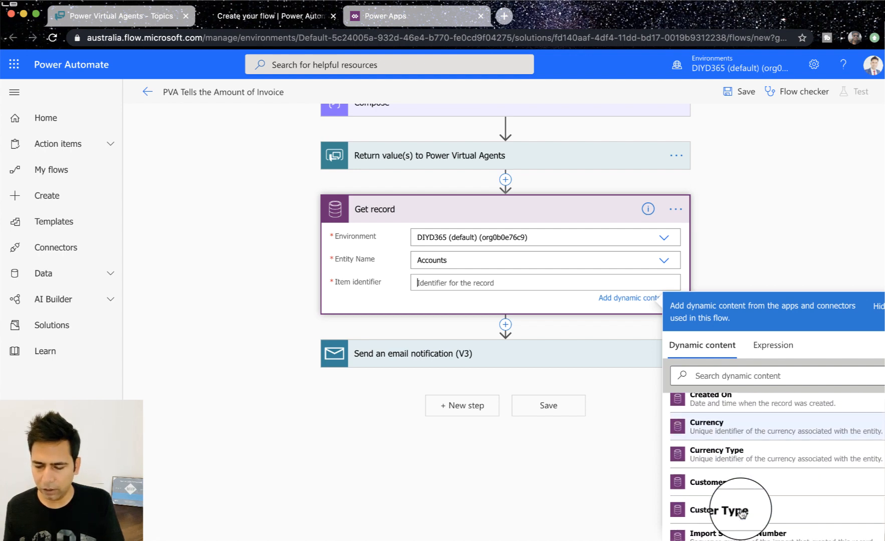
pyautogui.click(710, 480)
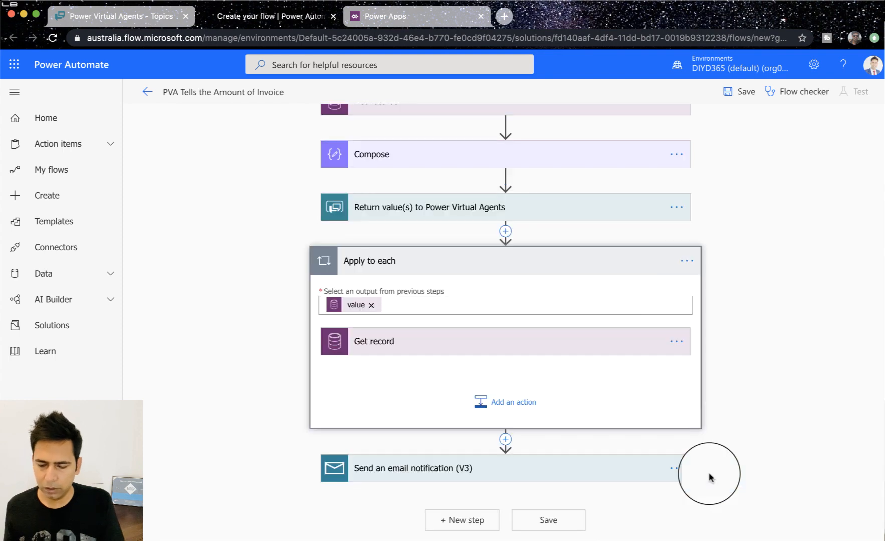
# Examine which dynamic values are available for the To field of the Send an email notification (V3) action outside Apply to each.
pyautogui.click(472, 349)
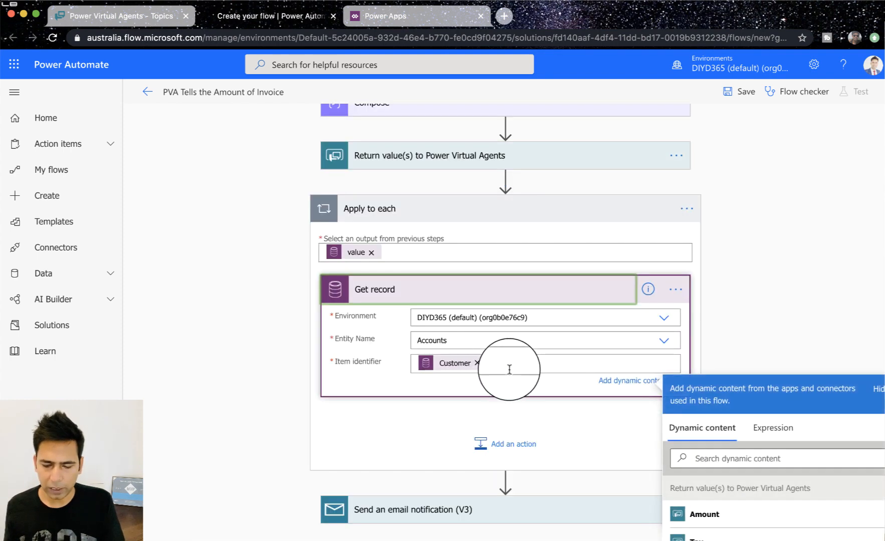
pyautogui.scroll(-3, 449, 425)
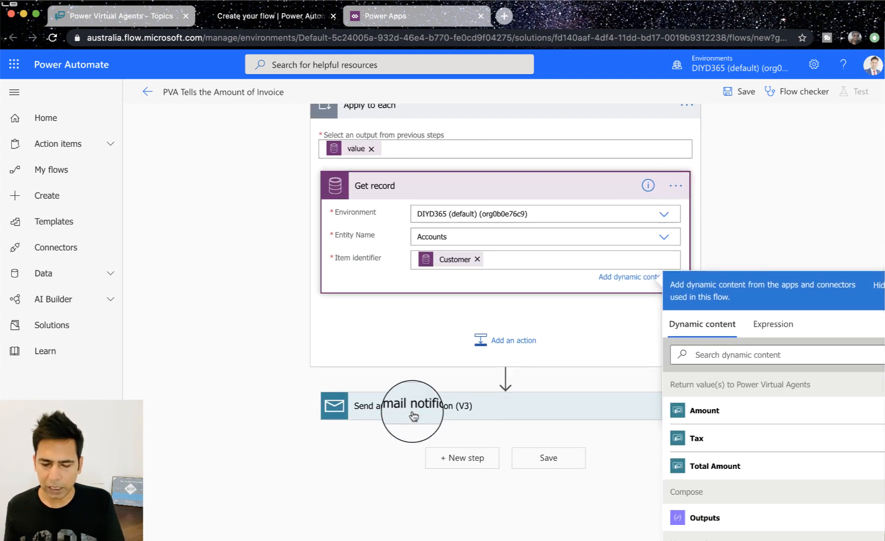
pyautogui.click(431, 416)
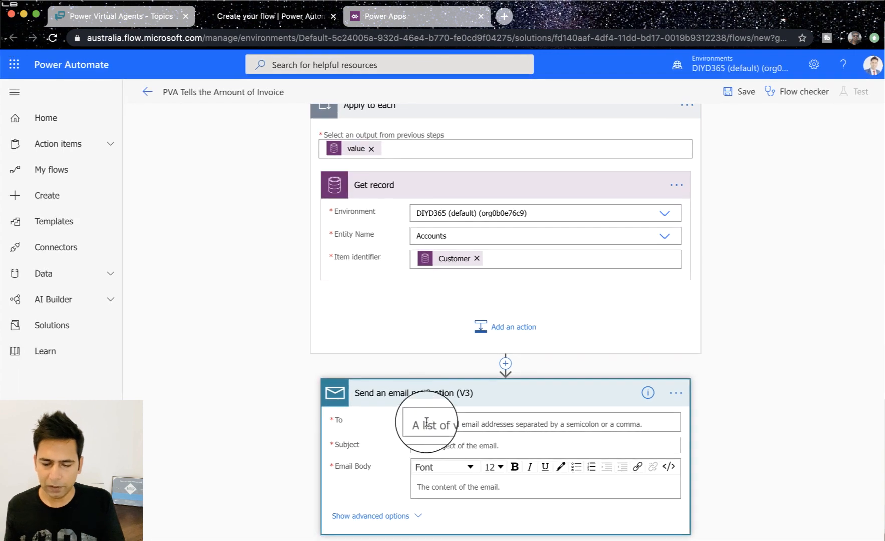
pyautogui.click(426, 423)
pyautogui.scroll(-4, 424, 420)
pyautogui.scroll(-10, 699, 482)
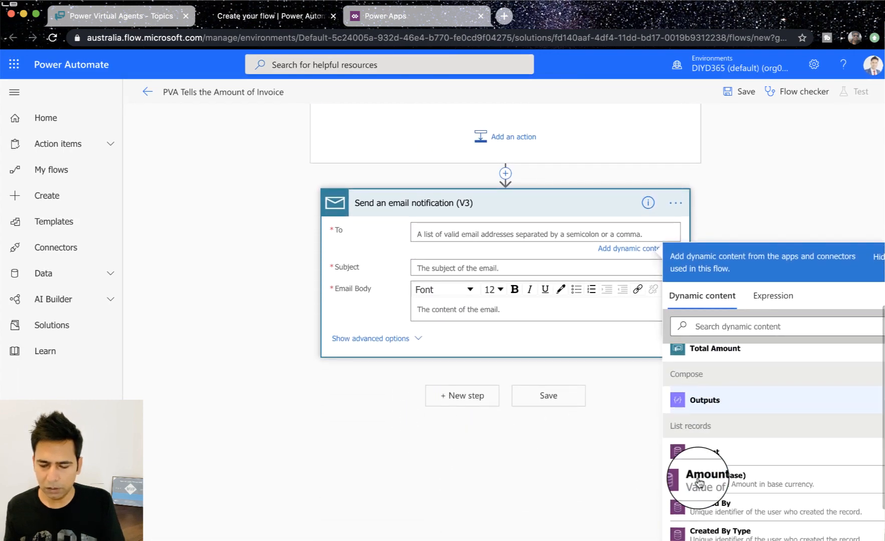
pyautogui.scroll(-3, 700, 482)
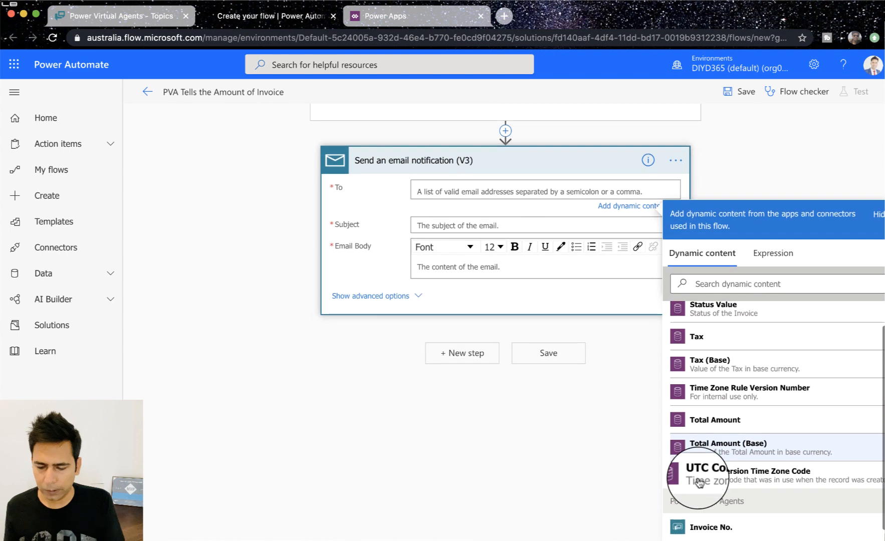
pyautogui.scroll(5, 699, 481)
pyautogui.scroll(6, 700, 482)
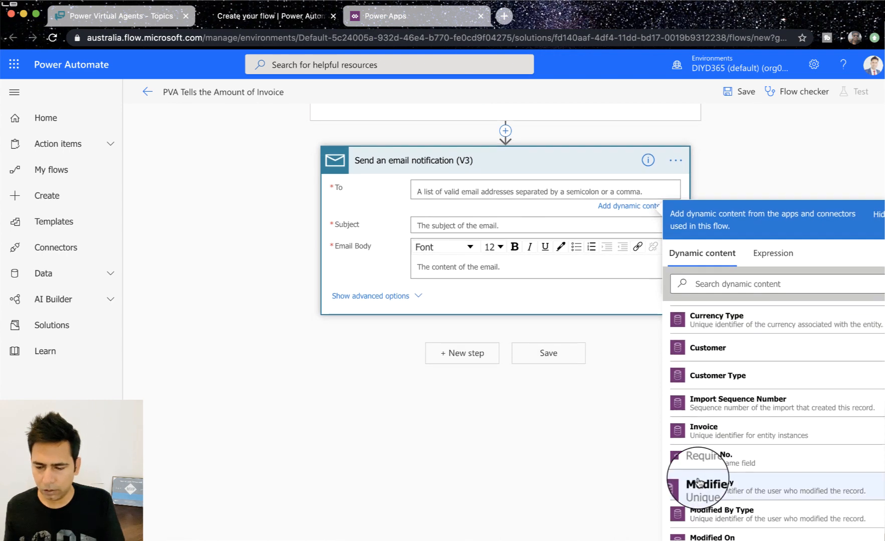
pyautogui.scroll(8, 700, 482)
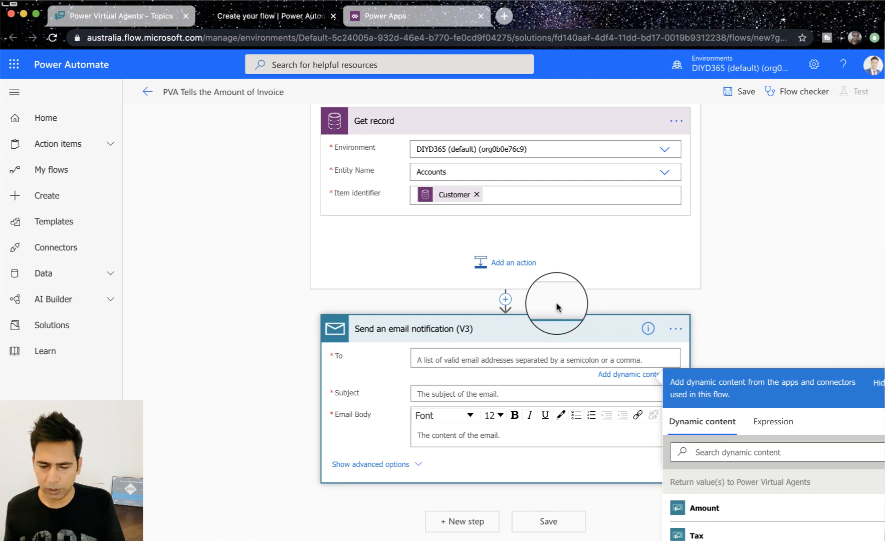
# Add a Mail action, Send an email notification (V3), inside Apply to each after Get record.
pyautogui.click(493, 264)
pyautogui.click(545, 270)
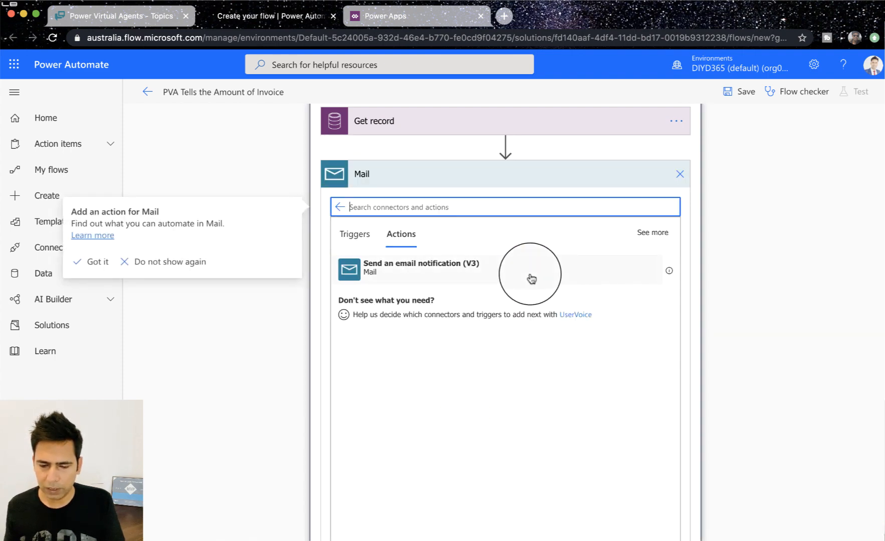
pyautogui.click(418, 266)
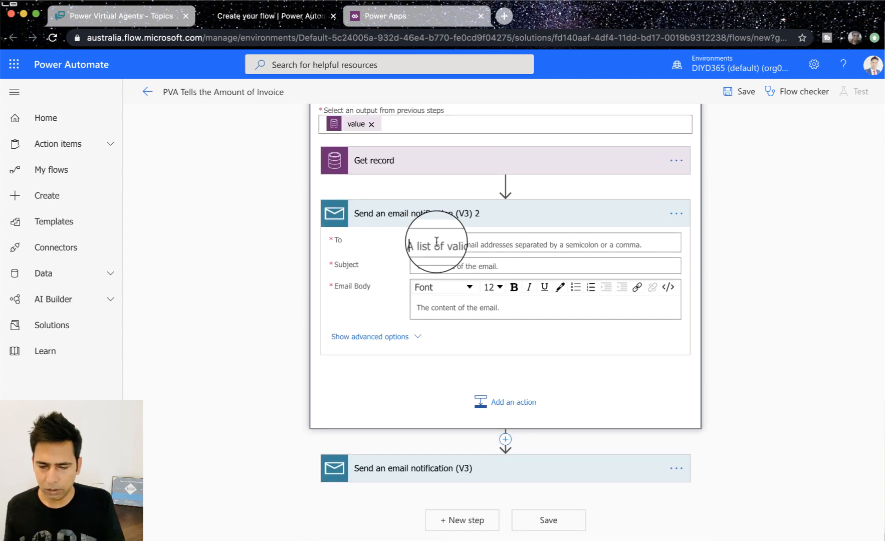
# Set the To field of the email action inside Apply to each to the Email dynamic value from Get record.
pyautogui.click(436, 241)
pyautogui.scroll(-10, 798, 463)
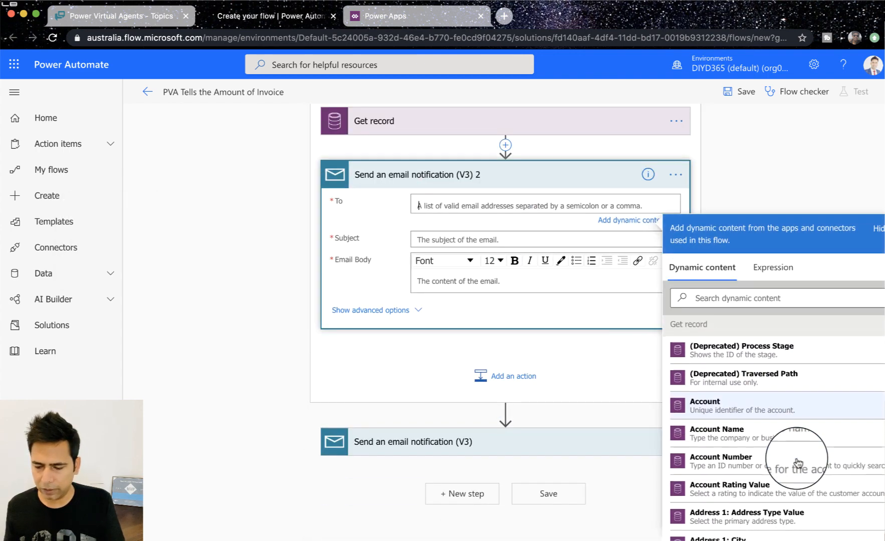
pyautogui.scroll(-10, 798, 463)
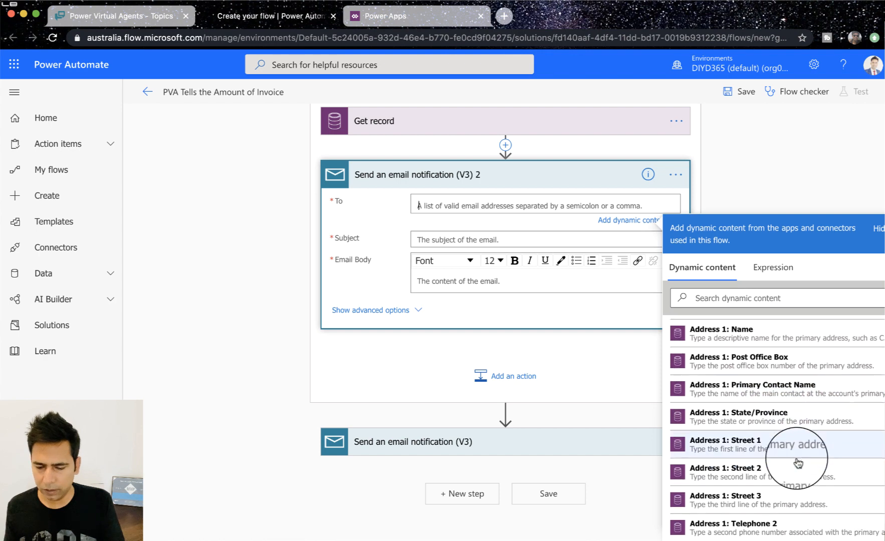
pyautogui.scroll(-10, 797, 463)
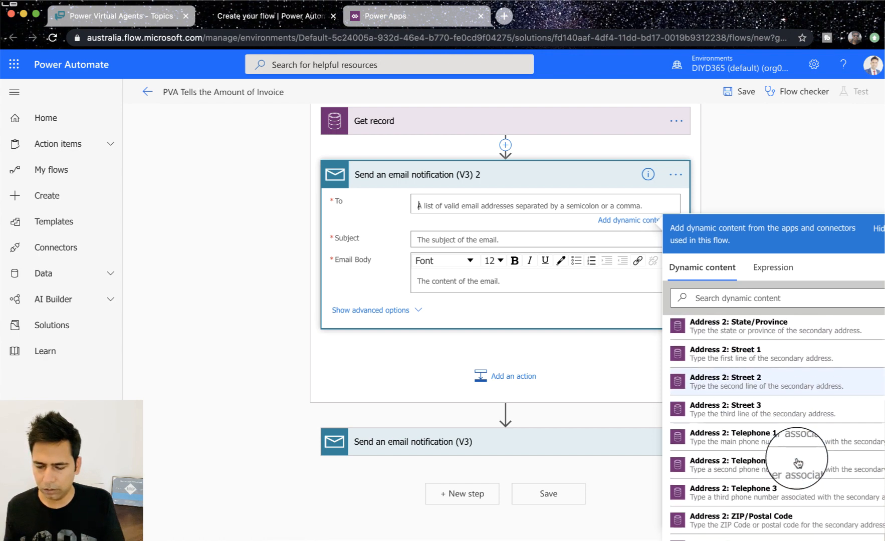
pyautogui.scroll(-10, 797, 463)
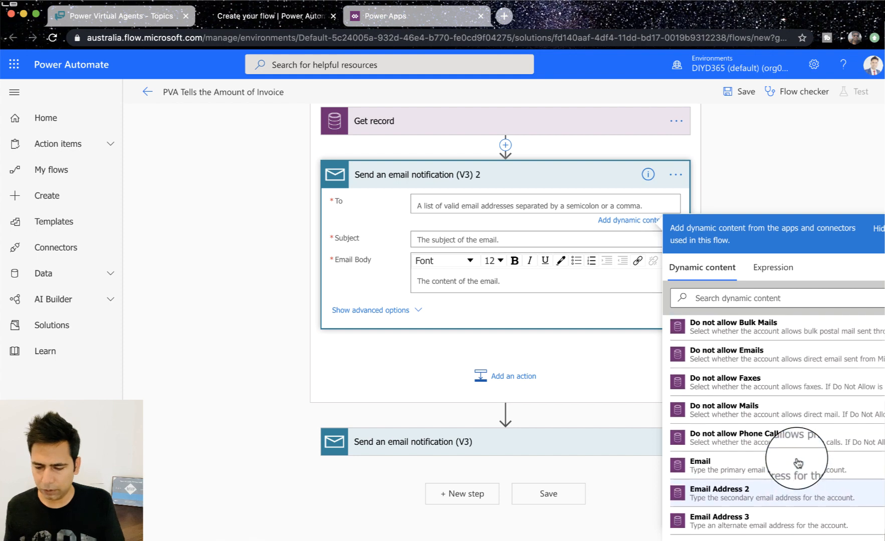
pyautogui.click(720, 471)
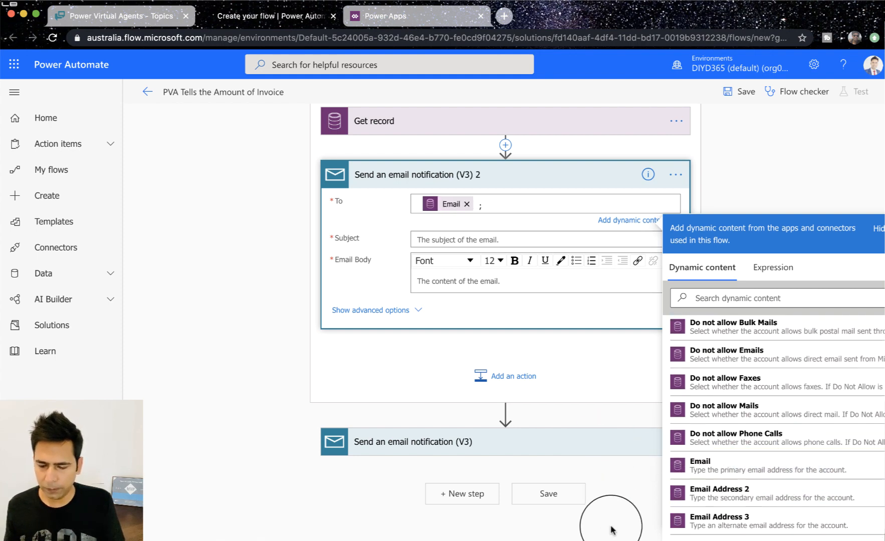
# Delete the Send an email notification (V3) action that sits after the Apply to each loop.
pyautogui.click(611, 530)
pyautogui.click(675, 468)
pyautogui.click(675, 468)
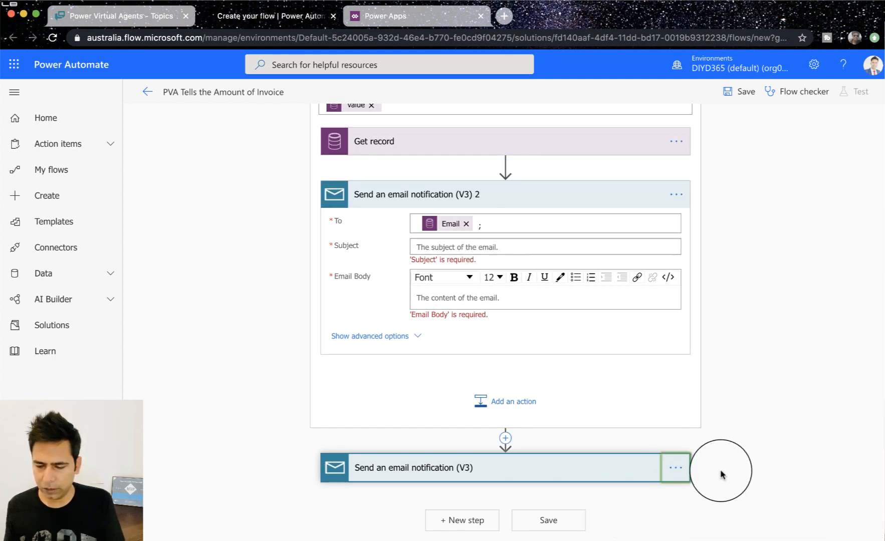
pyautogui.click(675, 467)
pyautogui.click(723, 466)
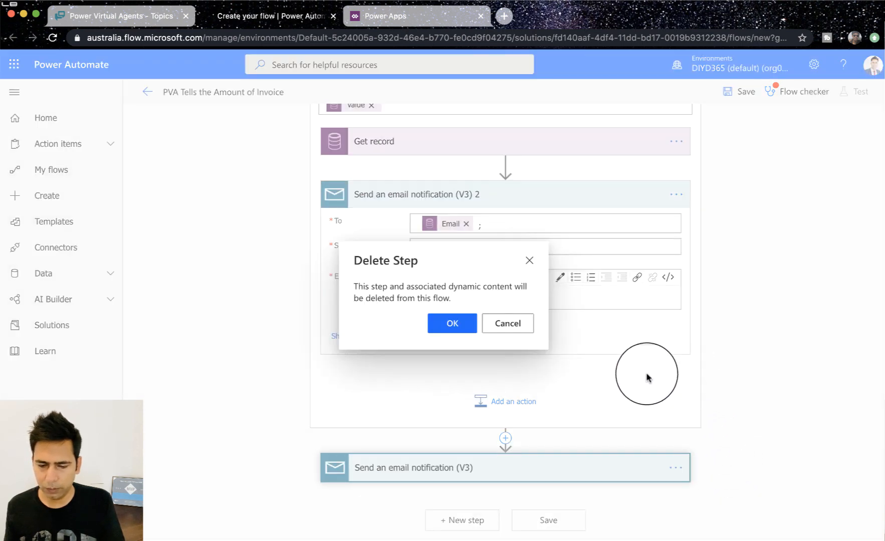
pyautogui.click(453, 323)
# Set the subject of the email action inside Apply to each to "Your Invoice".
pyautogui.click(444, 303)
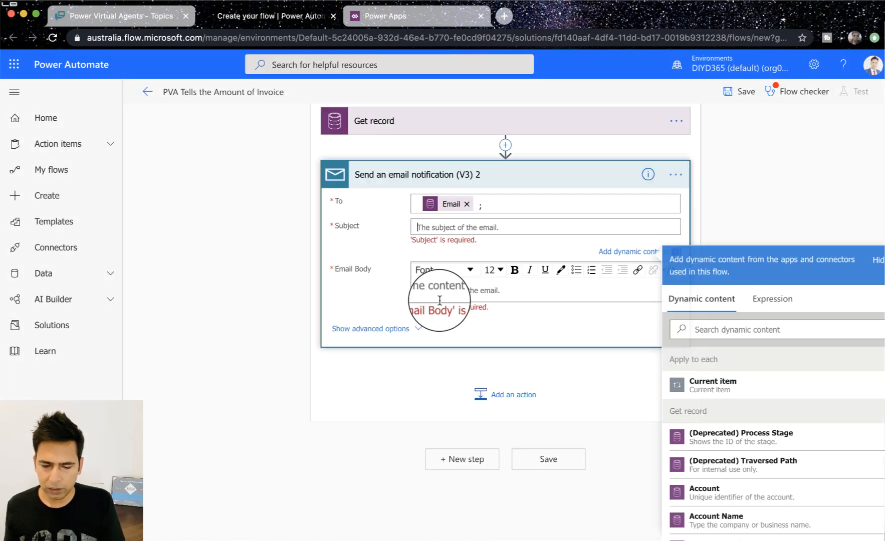
pyautogui.write('Your Invoice')
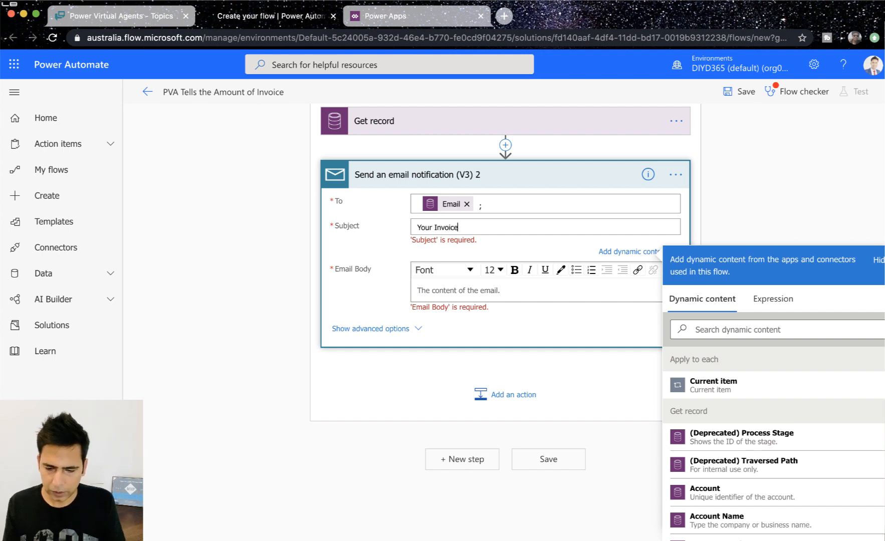
# Examine which Get record and List records dynamic values are available for the email body.
pyautogui.click(440, 297)
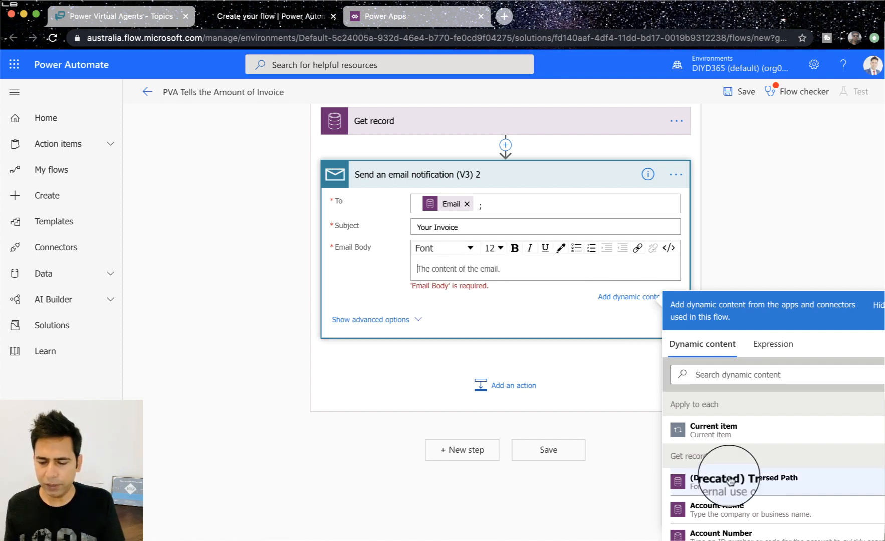
pyautogui.scroll(-2, 727, 480)
pyautogui.scroll(2, 730, 480)
pyautogui.scroll(-8, 731, 484)
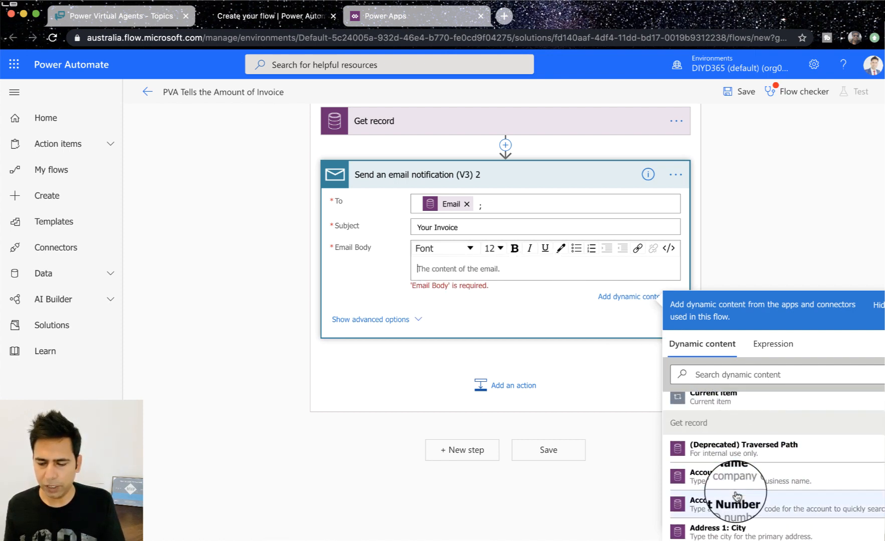
pyautogui.scroll(-4, 737, 496)
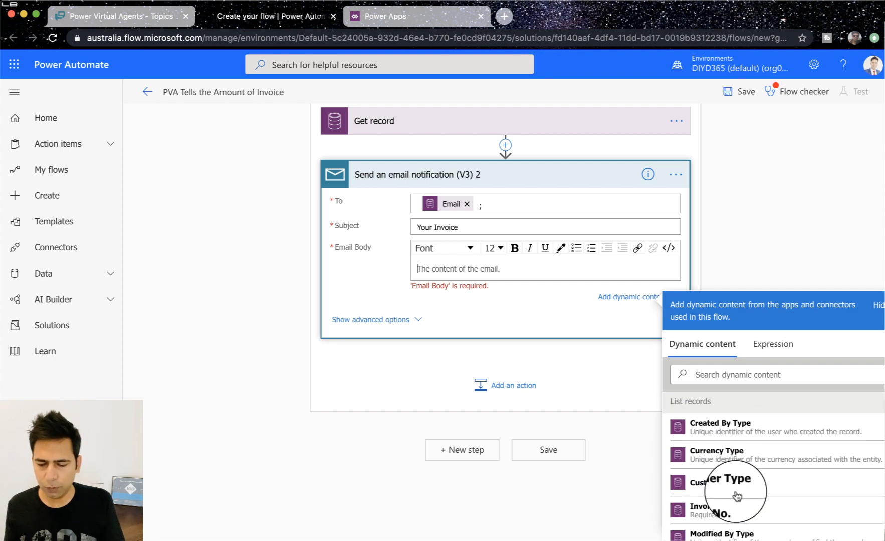
pyautogui.scroll(-3, 737, 496)
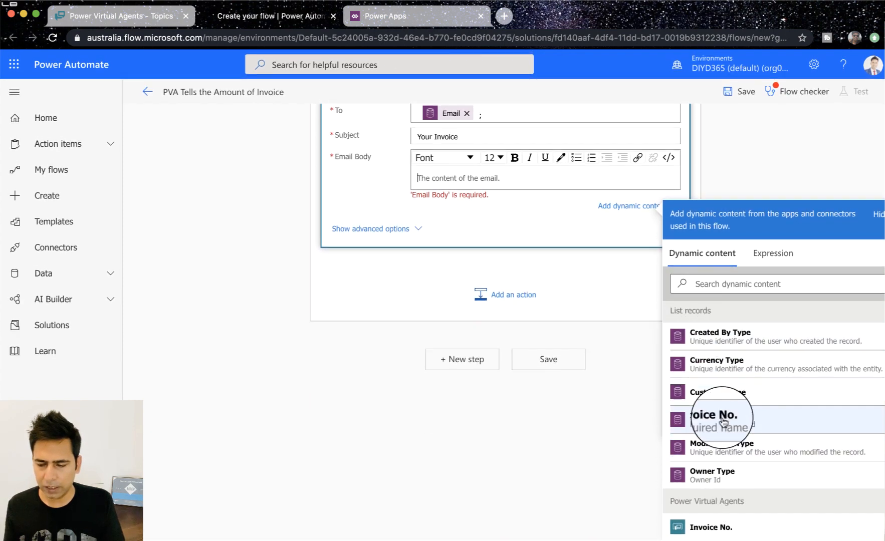
pyautogui.scroll(1, 723, 421)
pyautogui.scroll(-1, 731, 423)
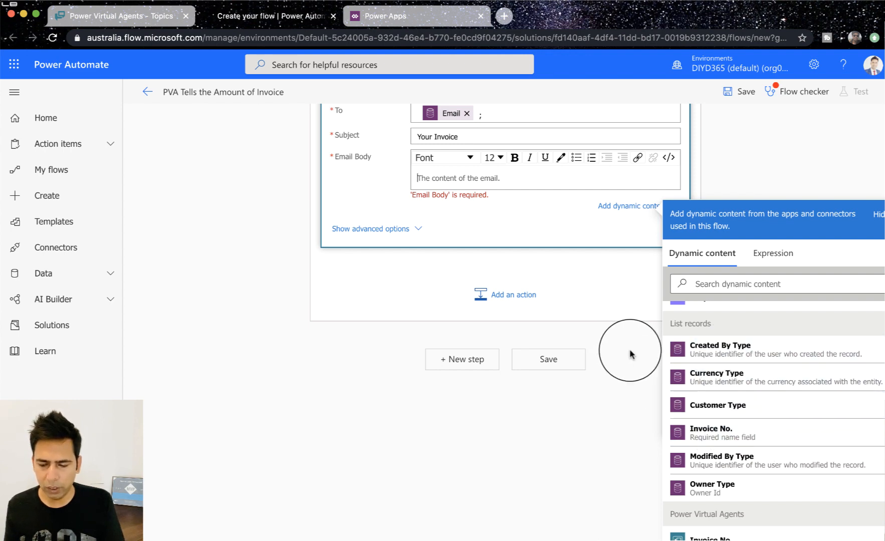
pyautogui.scroll(2, 629, 351)
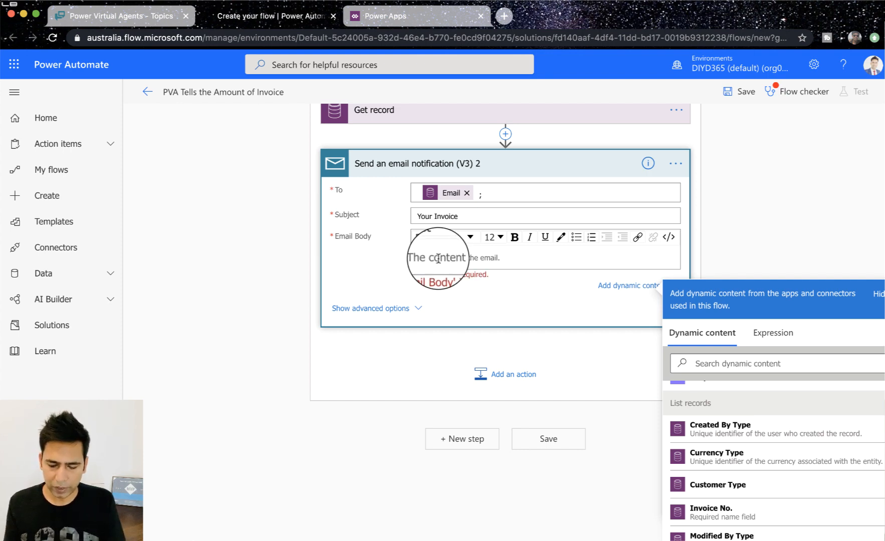
# Start the email body with "Invoice No." followed by the expression outputs('COmpose')?['cr96b_invoiceno'].
pyautogui.click(419, 257)
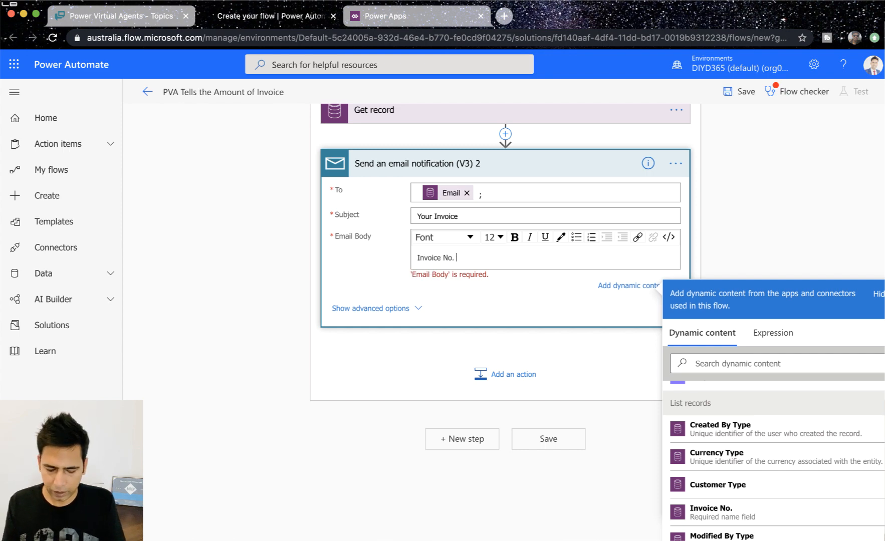
pyautogui.click(772, 332)
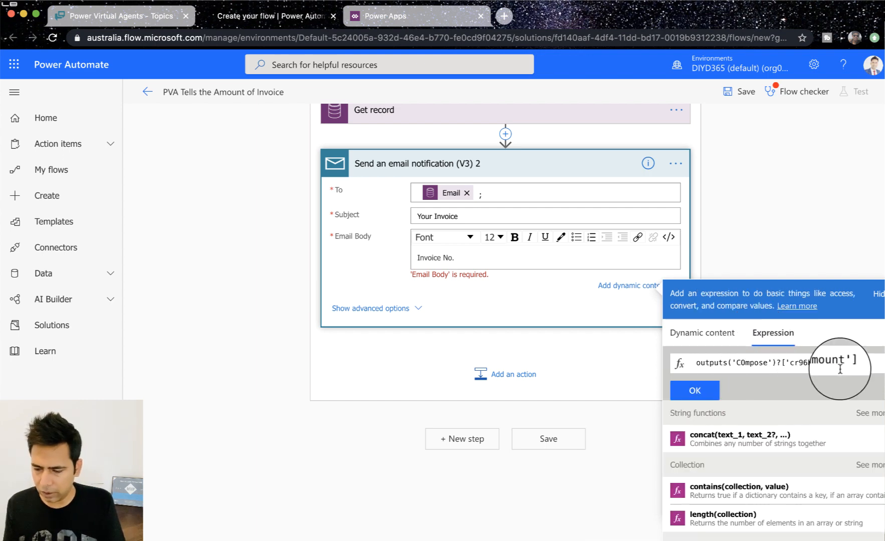
pyautogui.press('BackSpace')
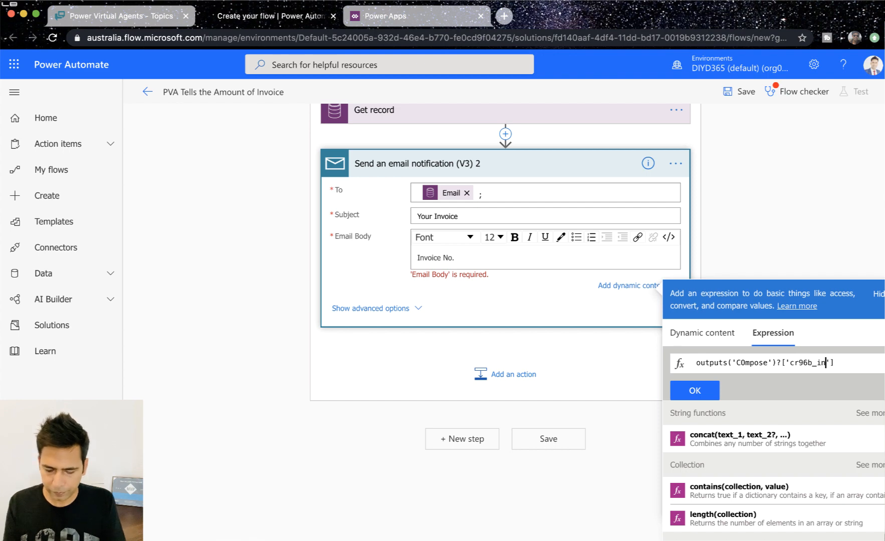
pyautogui.write('invoiceno')
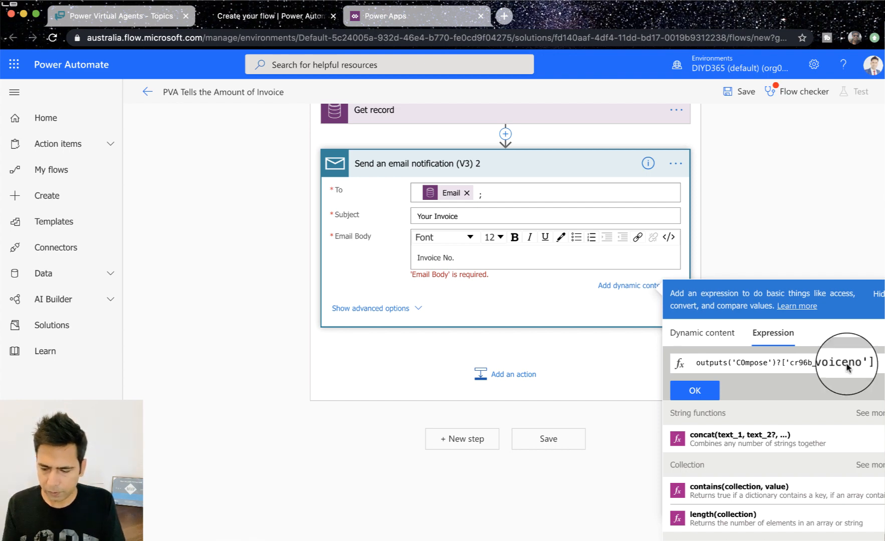
pyautogui.click(695, 390)
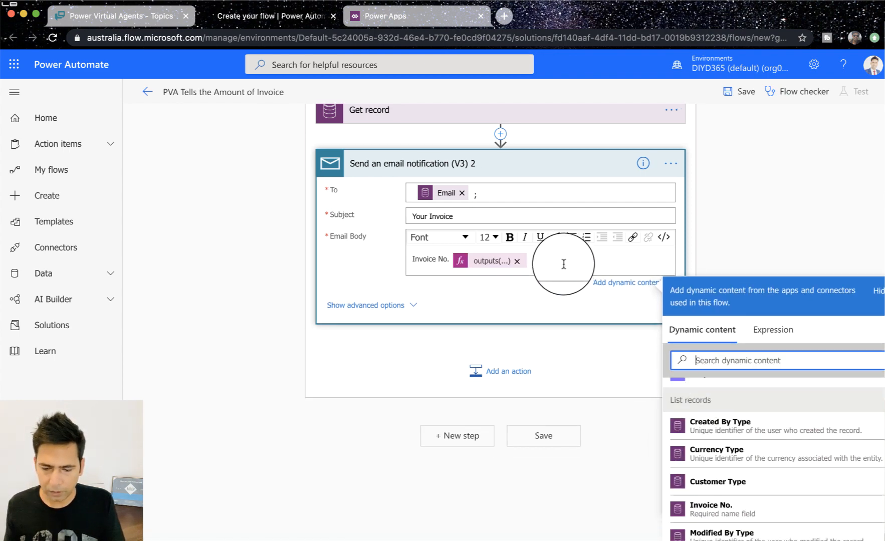
# Add a "Customer:" line to the email body, followed by the expression outputs('COmpose')?['cr96b_customer'].
pyautogui.click(564, 263)
pyautogui.press('Return')
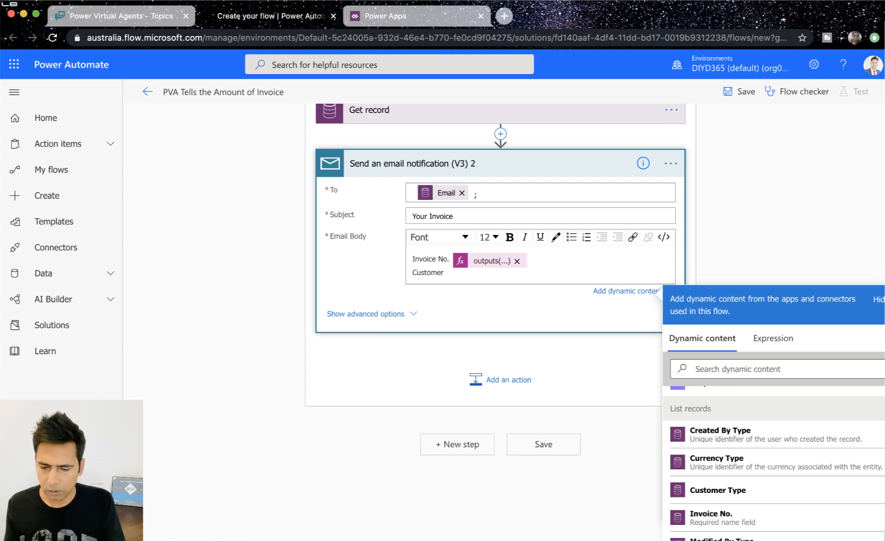
pyautogui.click(750, 335)
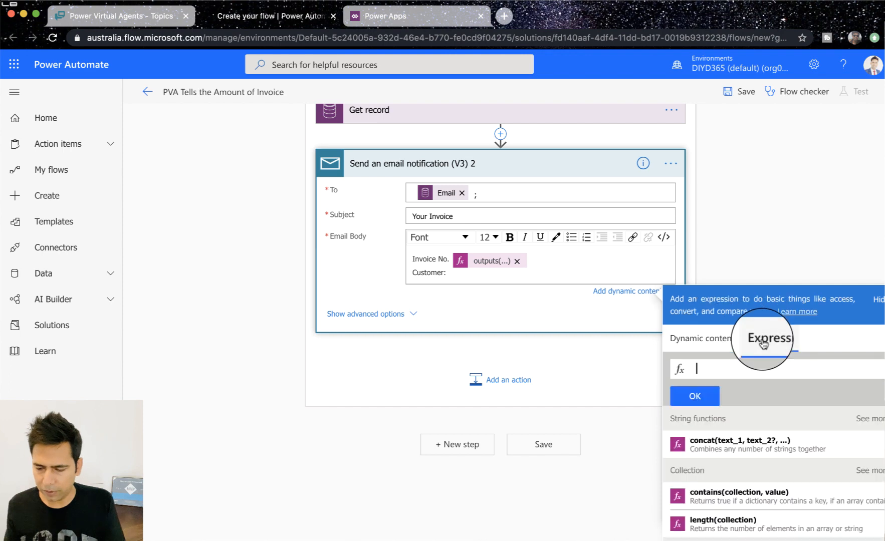
pyautogui.write("outputs('Compose')?['cr96b_amount']")
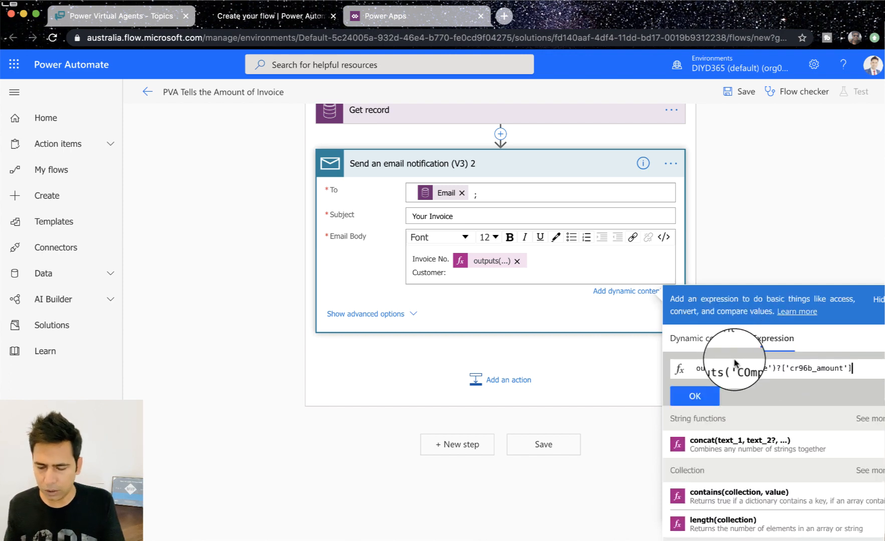
pyautogui.click(843, 370)
pyautogui.press('BackSpace')
pyautogui.press('BackSpace')
pyautogui.press('BackSpace')
pyautogui.press('BackSpace')
pyautogui.press('BackSpace')
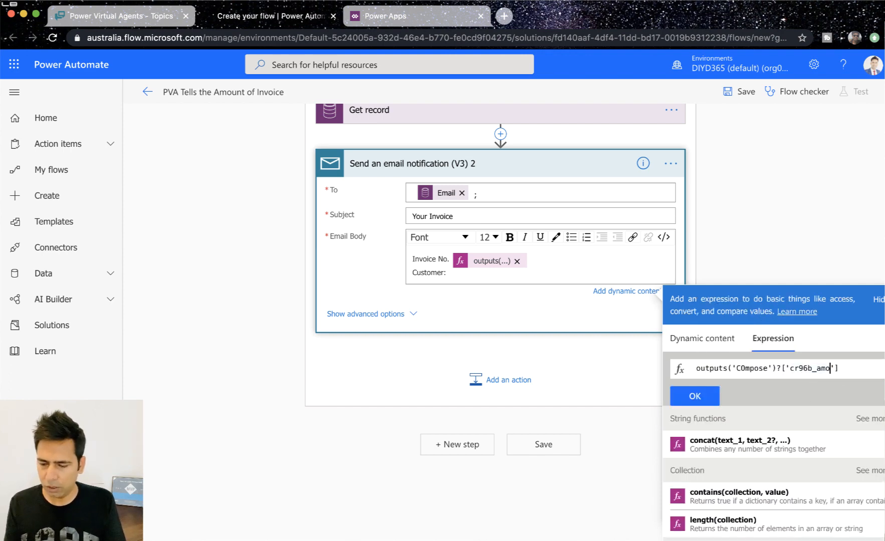
pyautogui.write('cust')
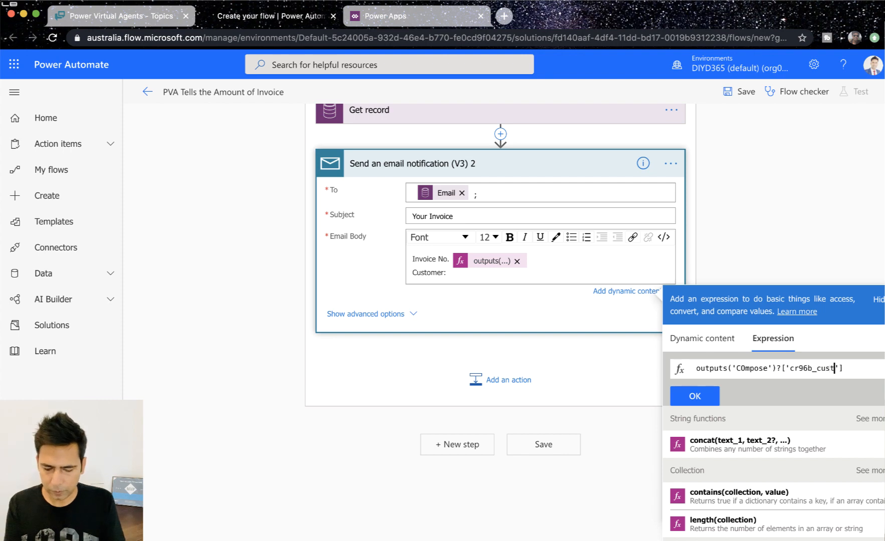
pyautogui.write('omer')
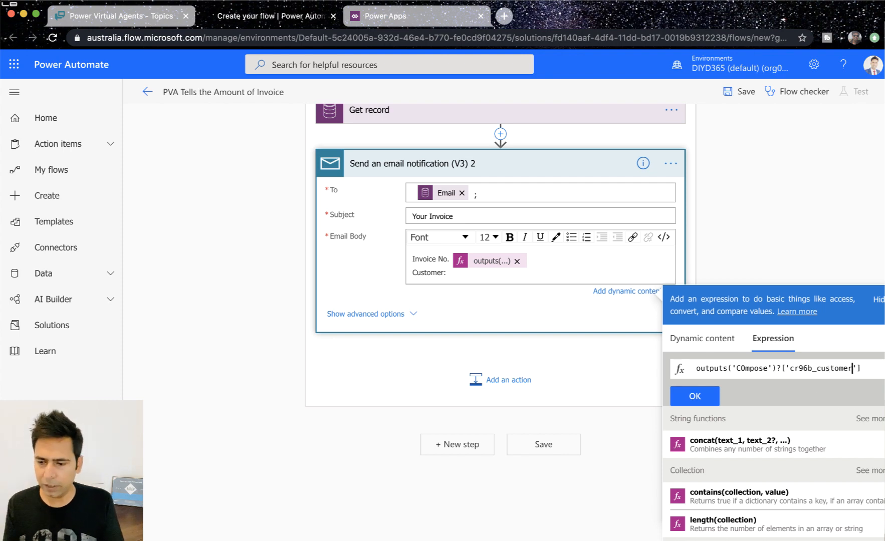
pyautogui.click(694, 396)
# Add a "Total Amount:" line to the email body, followed by the expression outputs('COmpose')?['cr96b_totalamount'].
pyautogui.click(529, 277)
pyautogui.press('Return')
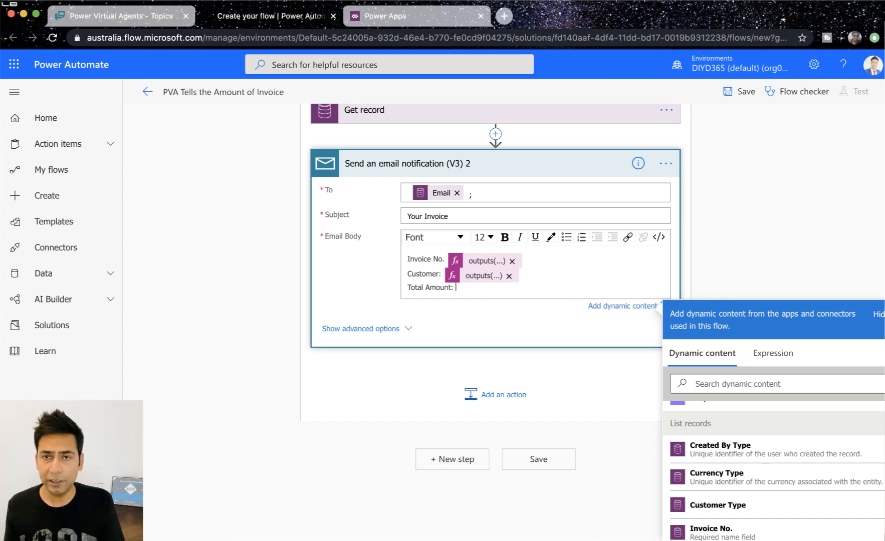
pyautogui.click(767, 355)
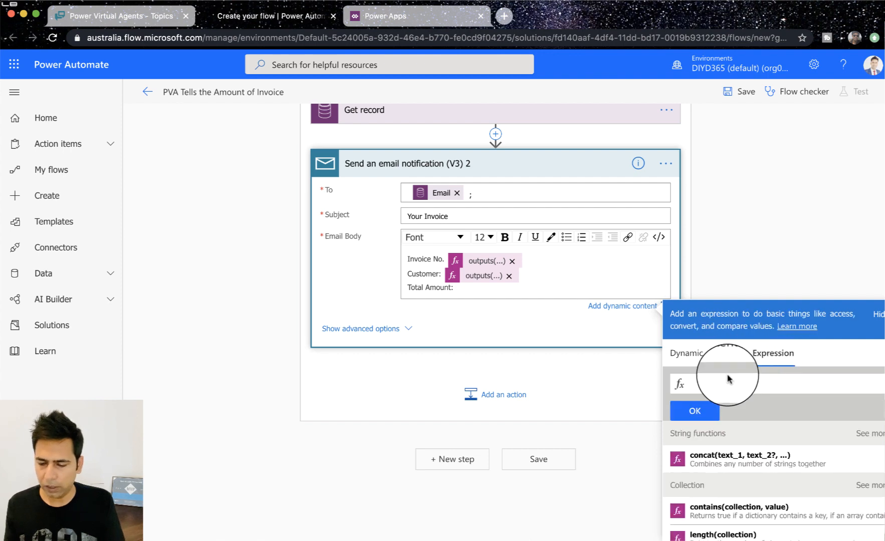
pyautogui.write("outputs('COmpose')?['cr96b_amount']")
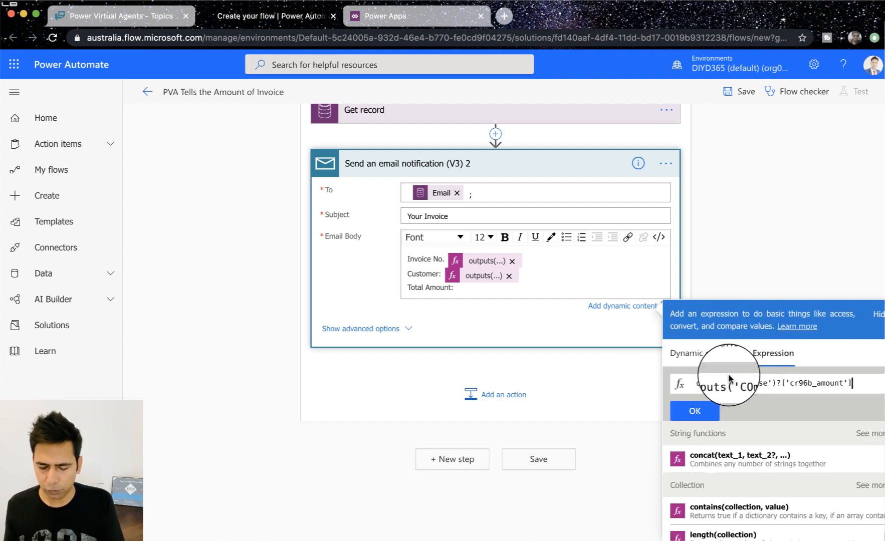
pyautogui.click(843, 384)
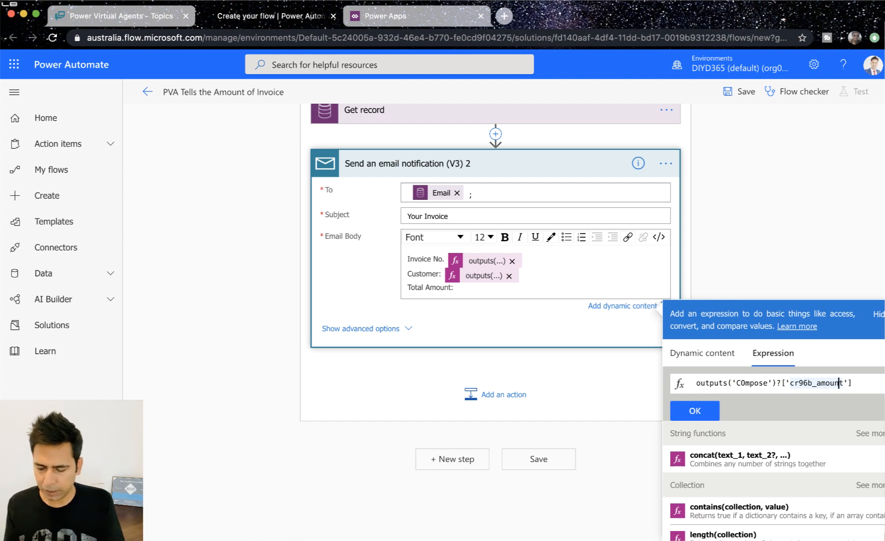
pyautogui.write('total')
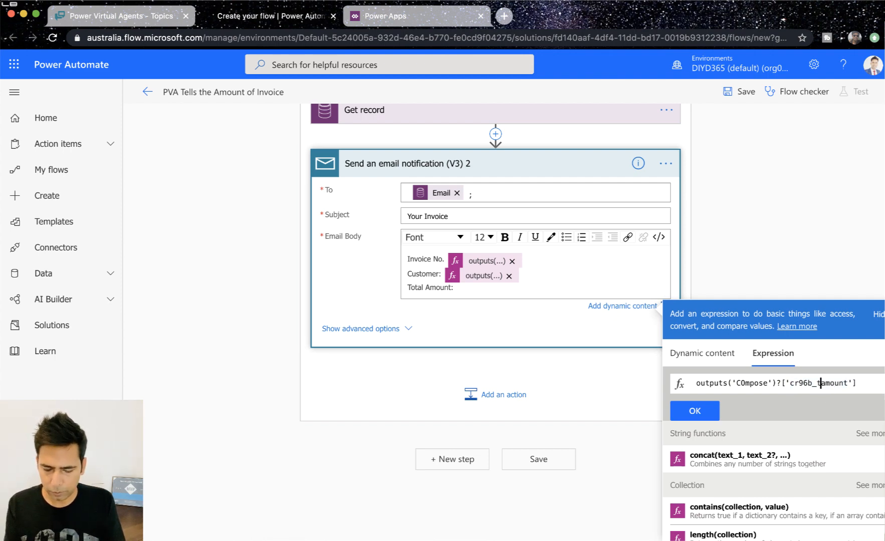
pyautogui.click(699, 411)
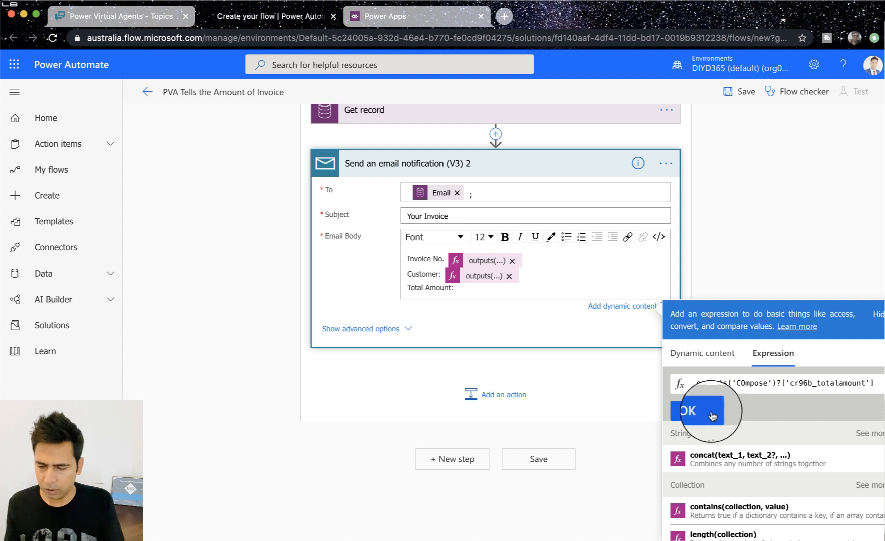
pyautogui.click(777, 218)
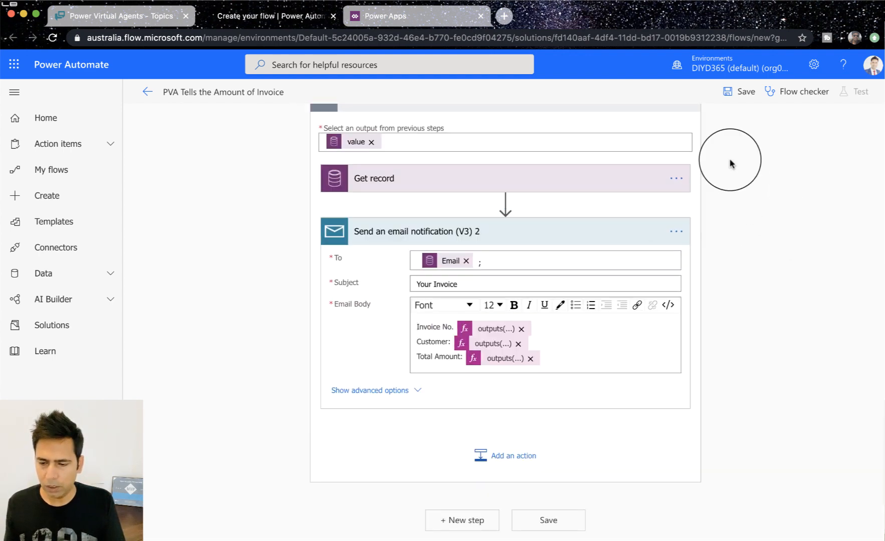
# Duplicate the flow's browser tab and save the flow PVA Tells the Amount of Invoice in the original tab.
pyautogui.scroll(1, 730, 163)
pyautogui.scroll(4, 730, 163)
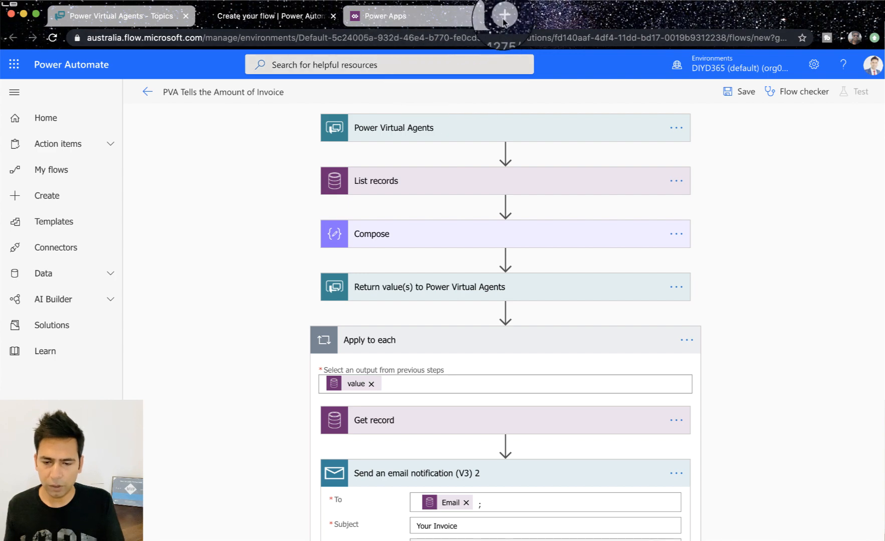
pyautogui.rightClick(296, 17)
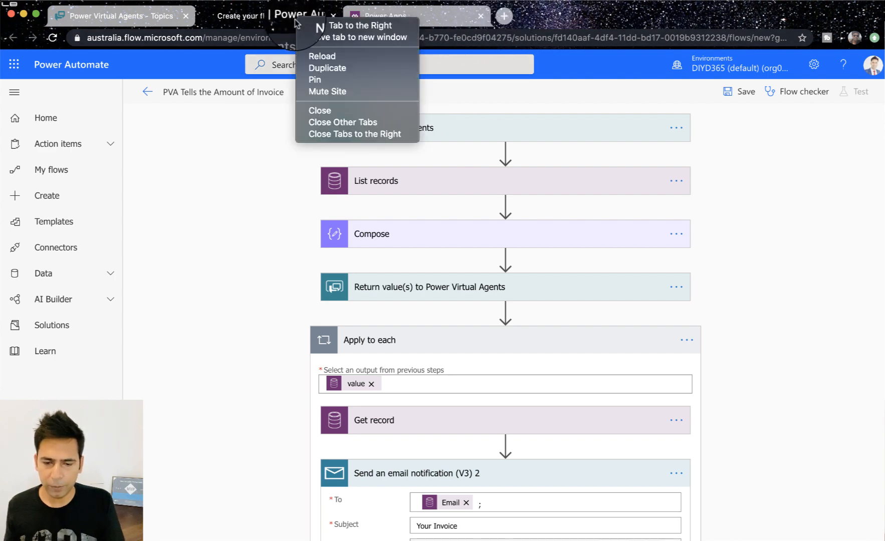
pyautogui.click(326, 70)
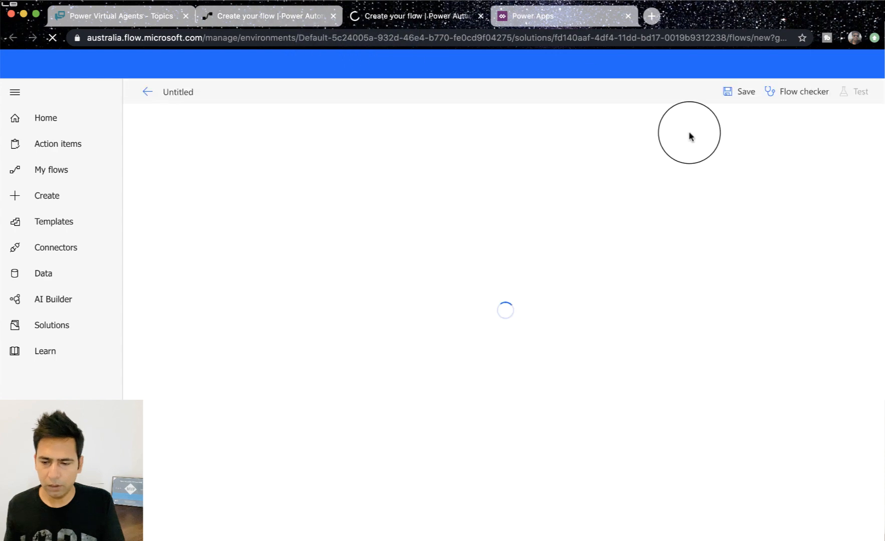
pyautogui.click(292, 18)
pyautogui.click(751, 91)
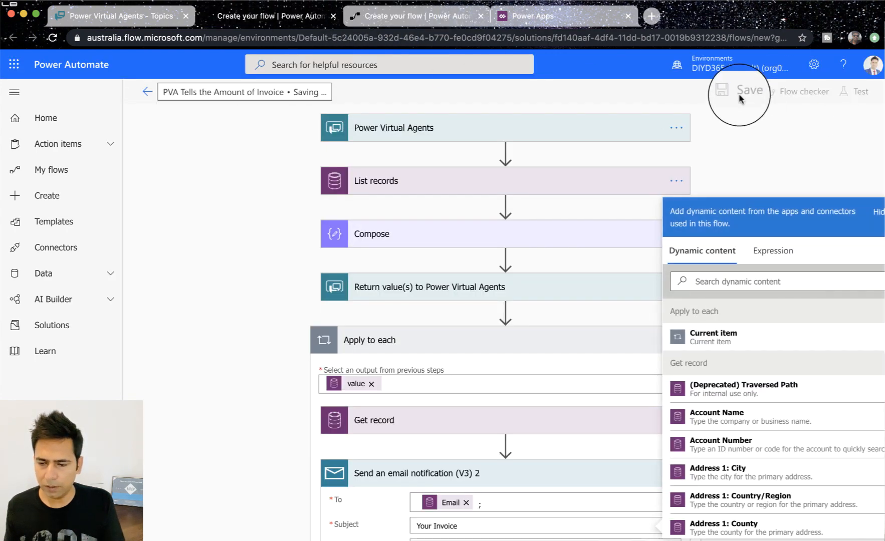
# Leave the unsaved flow in the duplicate tab for the home page and search the templates for "power virtual agent".
pyautogui.click(395, 15)
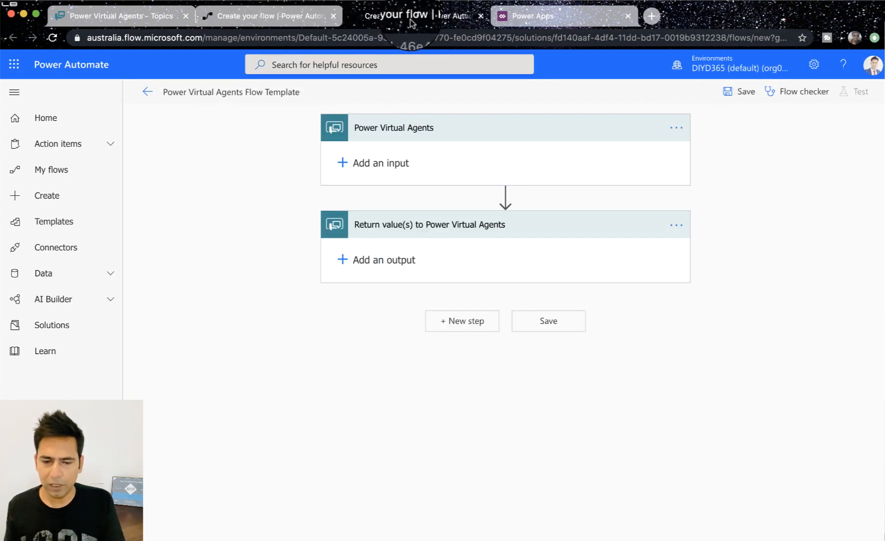
pyautogui.click(55, 118)
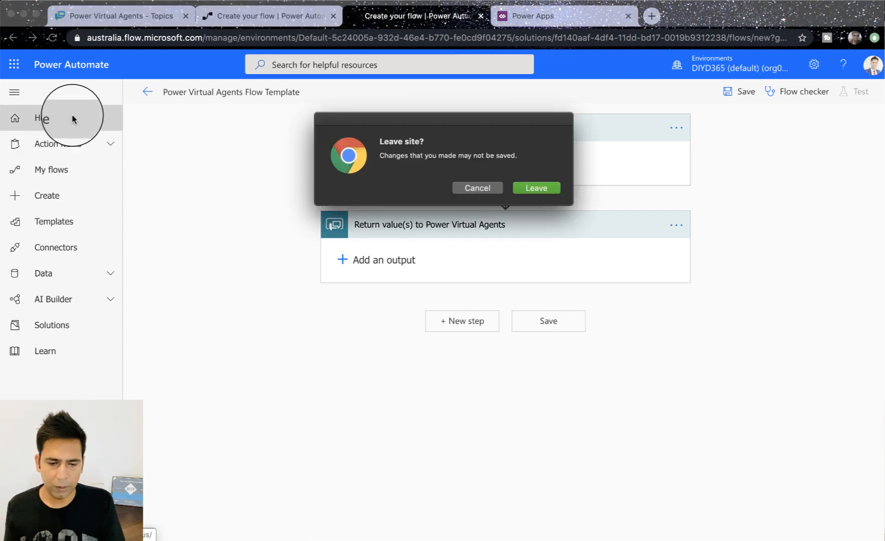
pyautogui.click(544, 190)
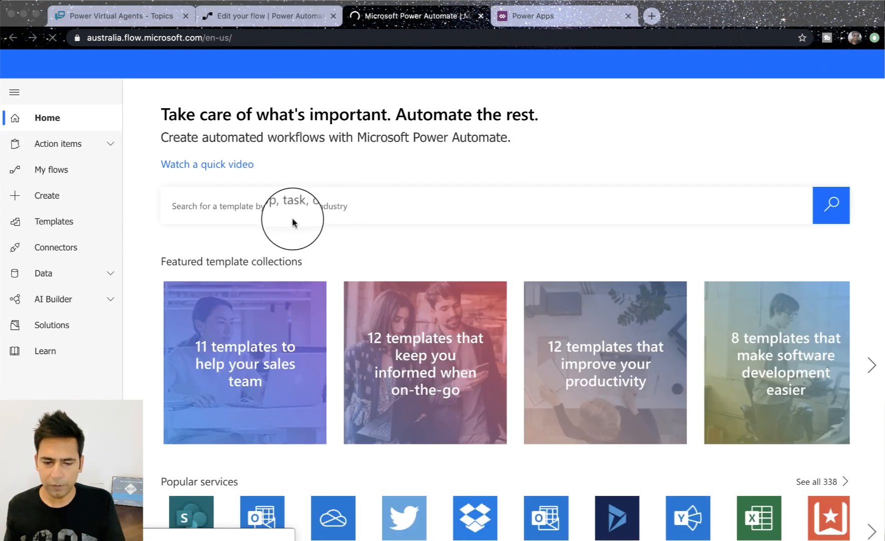
pyautogui.click(296, 205)
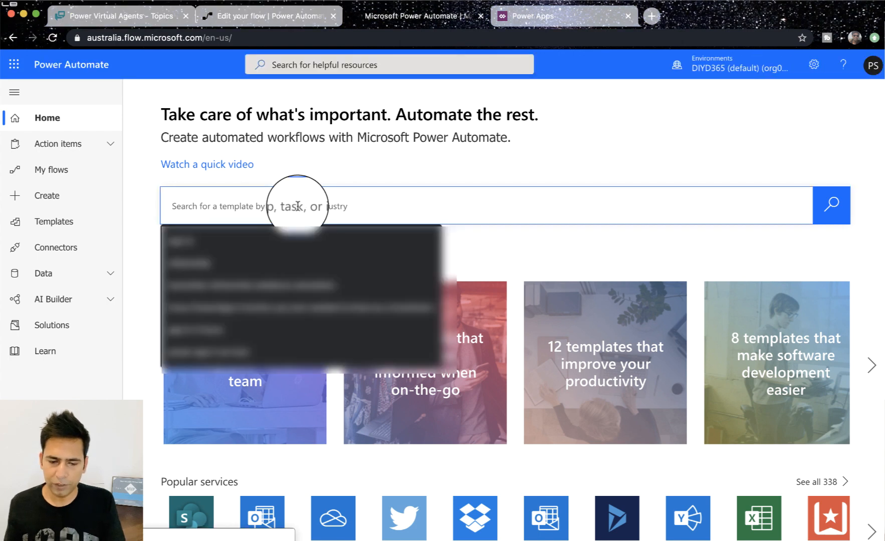
pyautogui.write('powe')
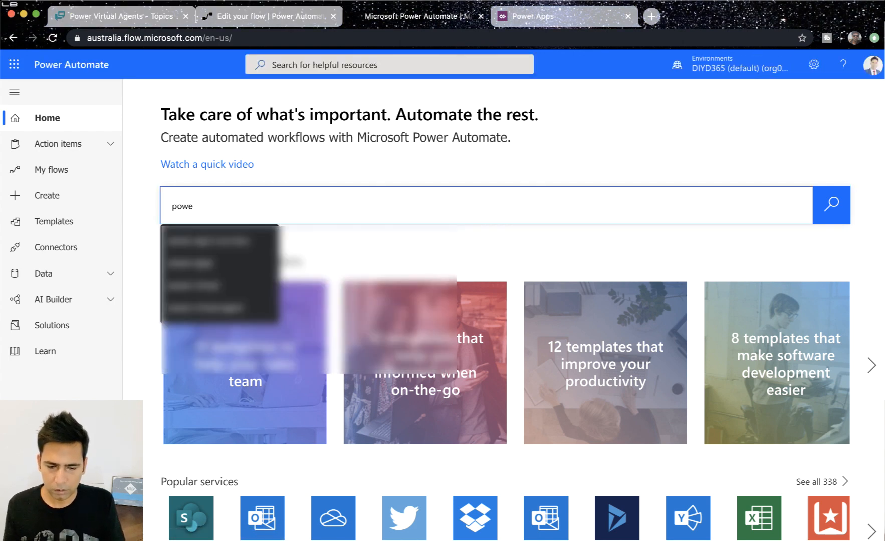
pyautogui.write('r virtual agent')
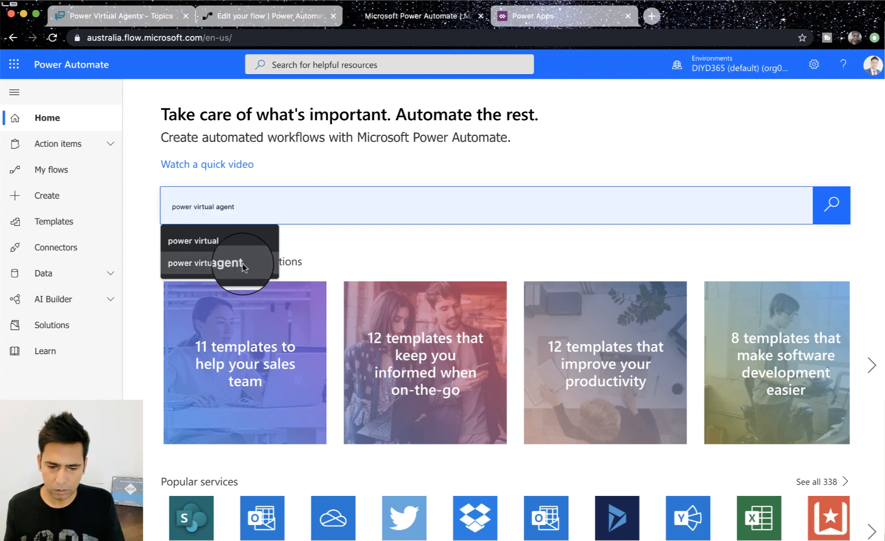
pyautogui.click(236, 262)
pyautogui.click(828, 204)
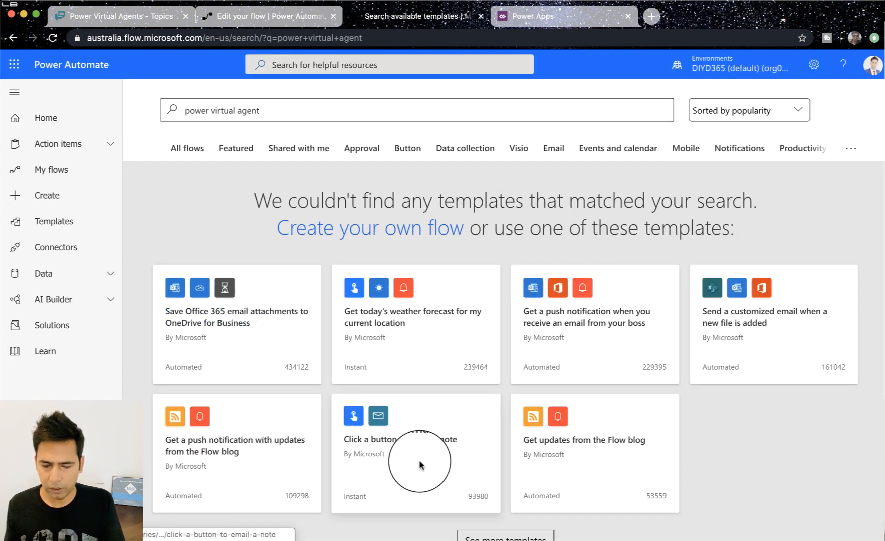
# Browse the full gallery of flow templates.
pyautogui.scroll(-1, 556, 416)
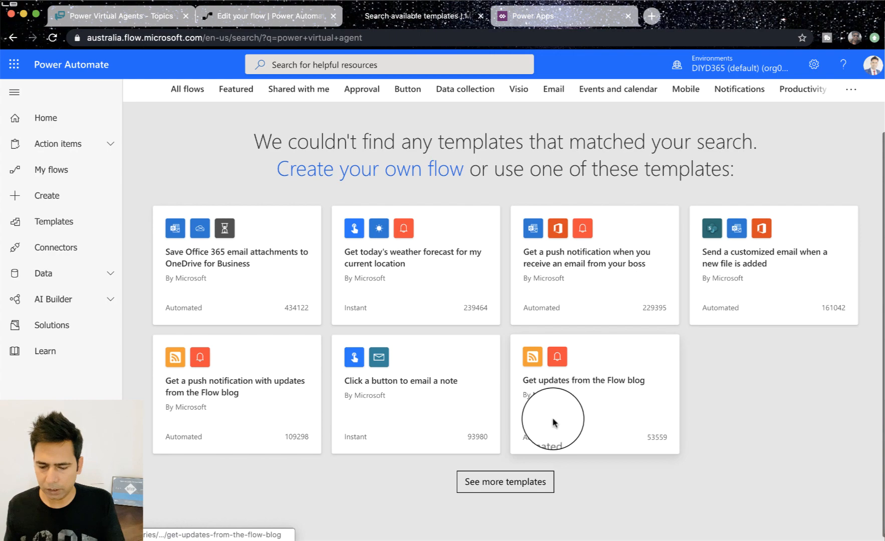
pyautogui.click(513, 479)
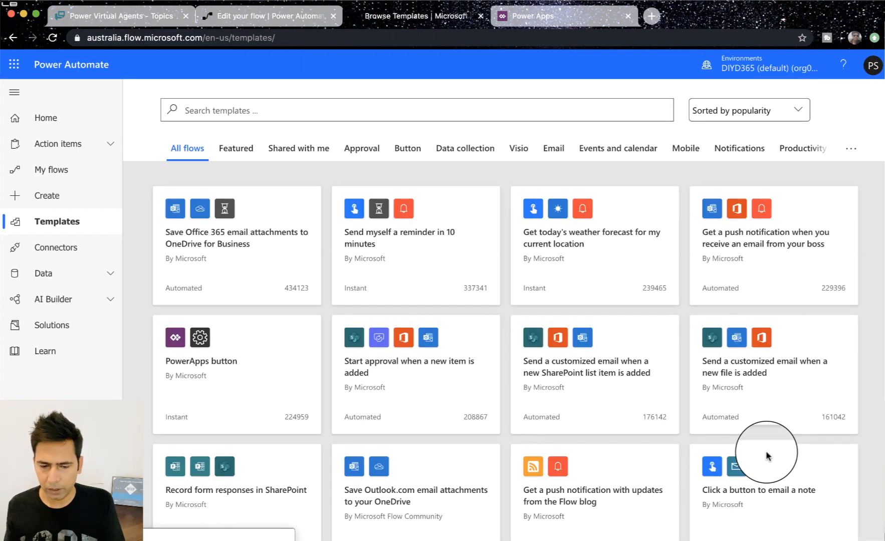
pyautogui.scroll(-3, 765, 450)
pyautogui.scroll(3, 766, 456)
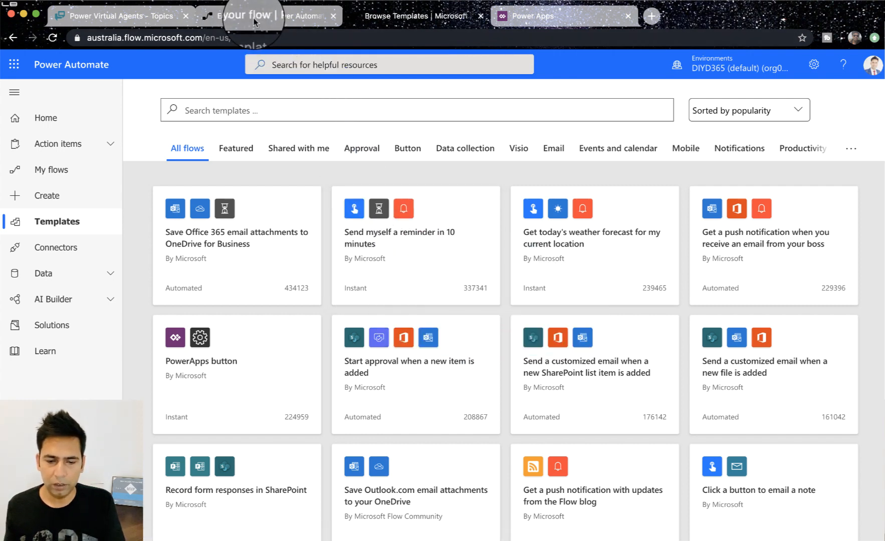
# In the Power Virtual Agents Invoice topic, call the PVA Tells the Amount of Invoice flow after the "Enter Your Invoice No." question.
pyautogui.click(145, 16)
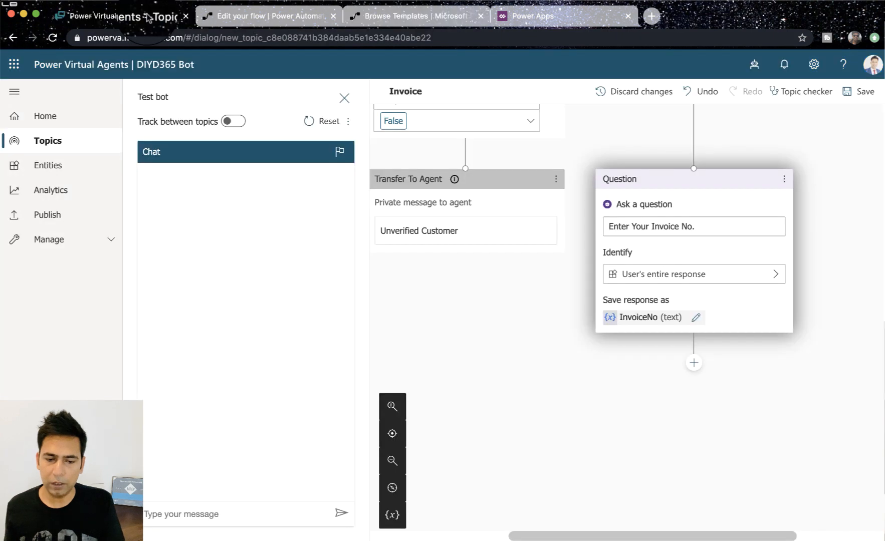
pyautogui.scroll(3, 592, 371)
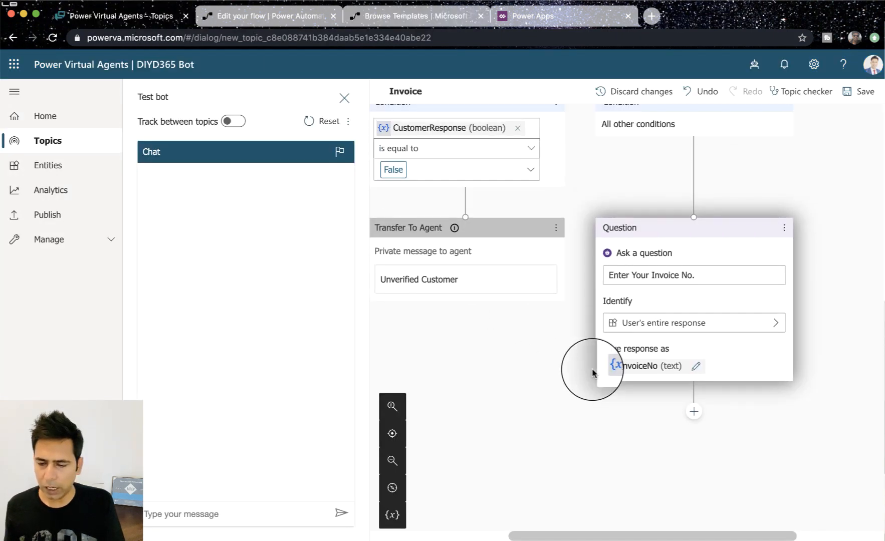
pyautogui.scroll(-4, 592, 372)
pyautogui.scroll(-1, 592, 374)
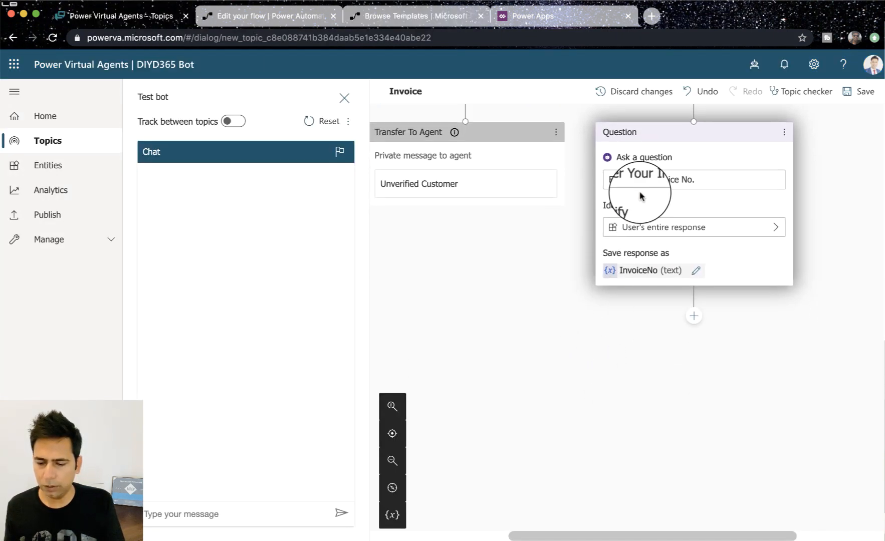
pyautogui.click(694, 318)
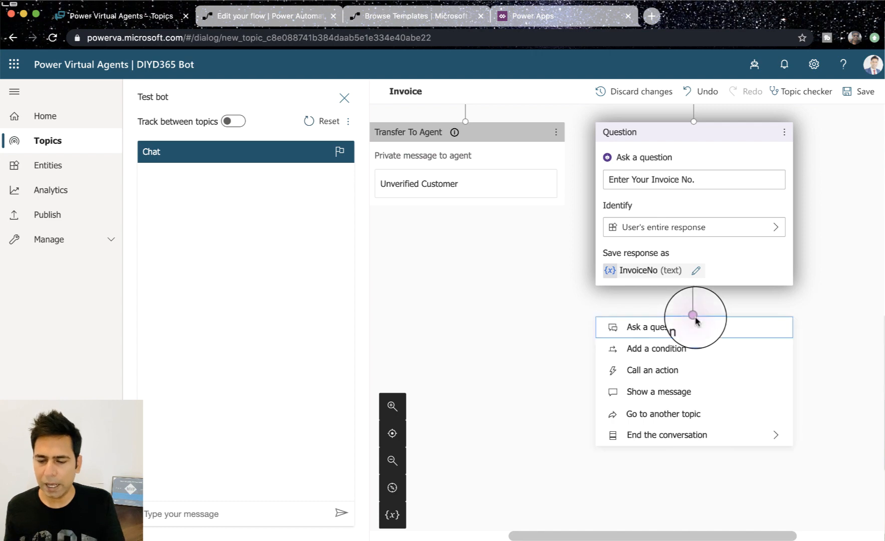
pyautogui.click(673, 377)
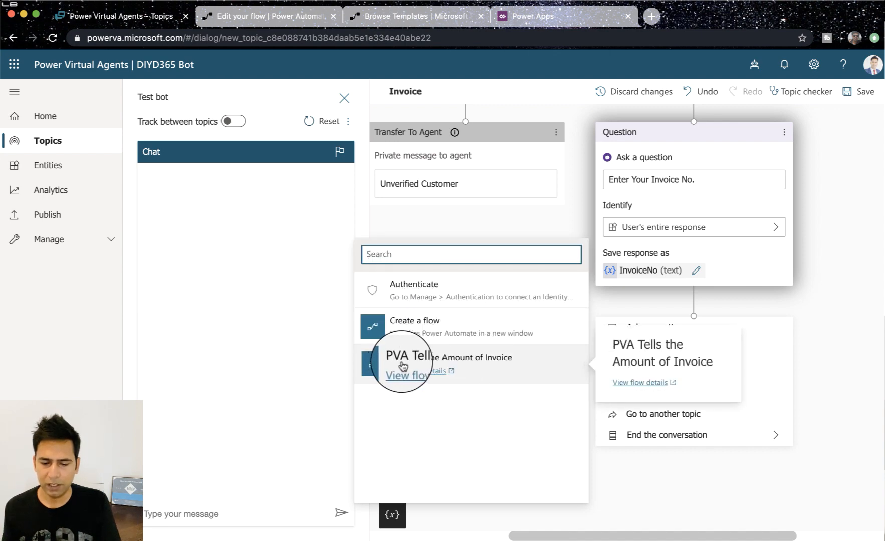
pyautogui.click(493, 362)
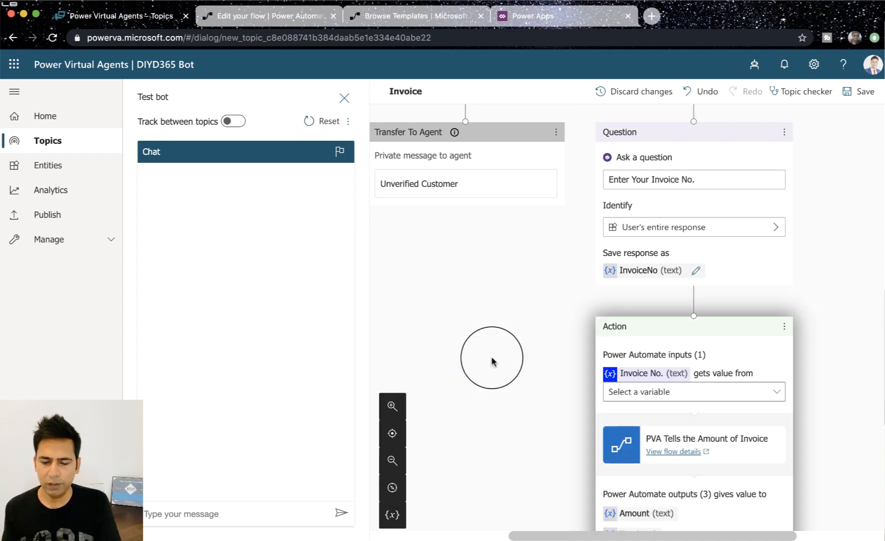
pyautogui.scroll(-3, 594, 338)
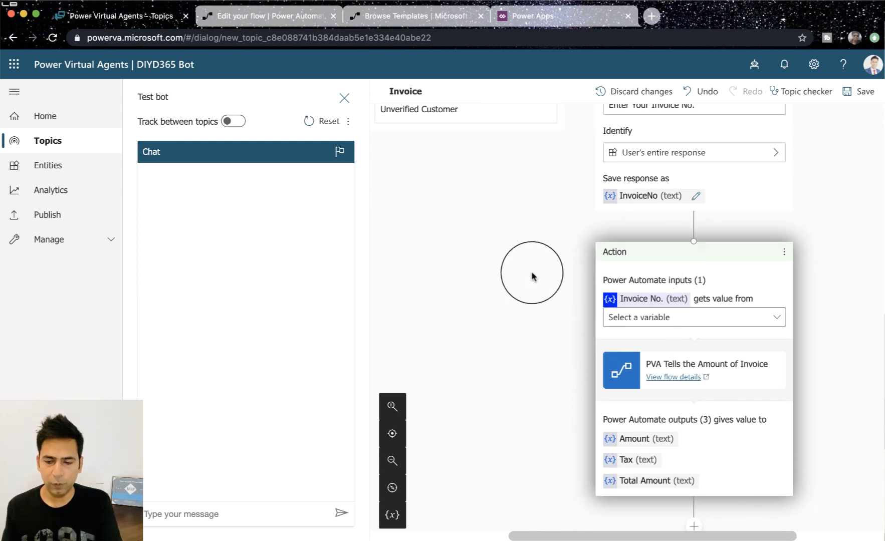
pyautogui.scroll(1, 523, 259)
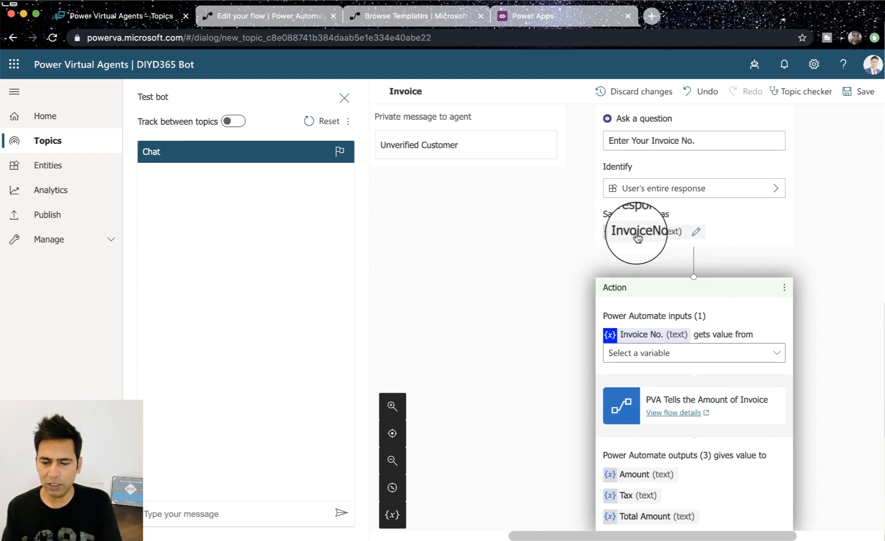
# Map the InvoiceNo variable to the Invoice No. input of the PVA Tells the Amount of Invoice action.
pyautogui.click(651, 352)
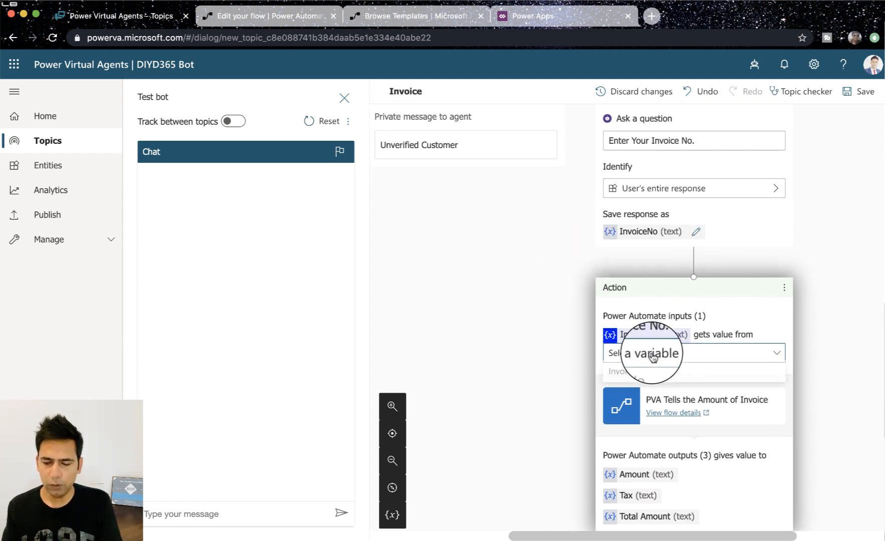
pyautogui.click(643, 381)
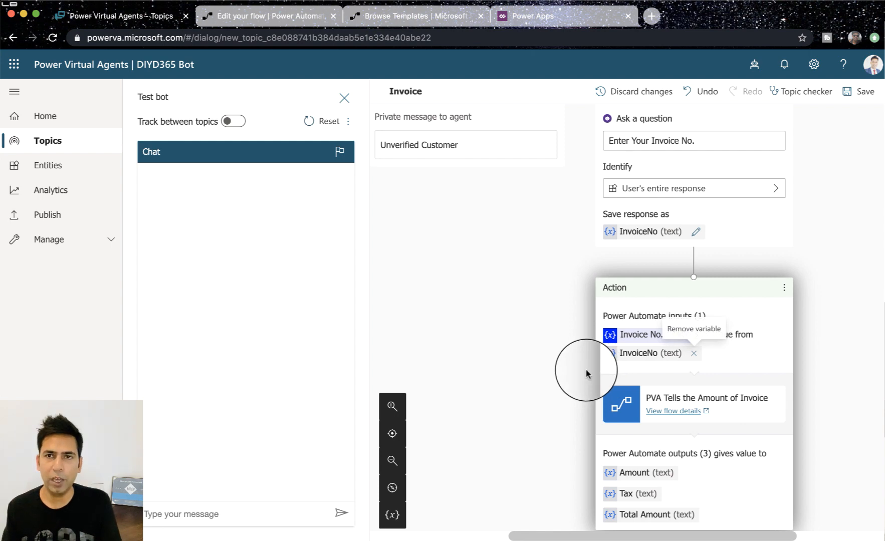
pyautogui.scroll(-5, 586, 373)
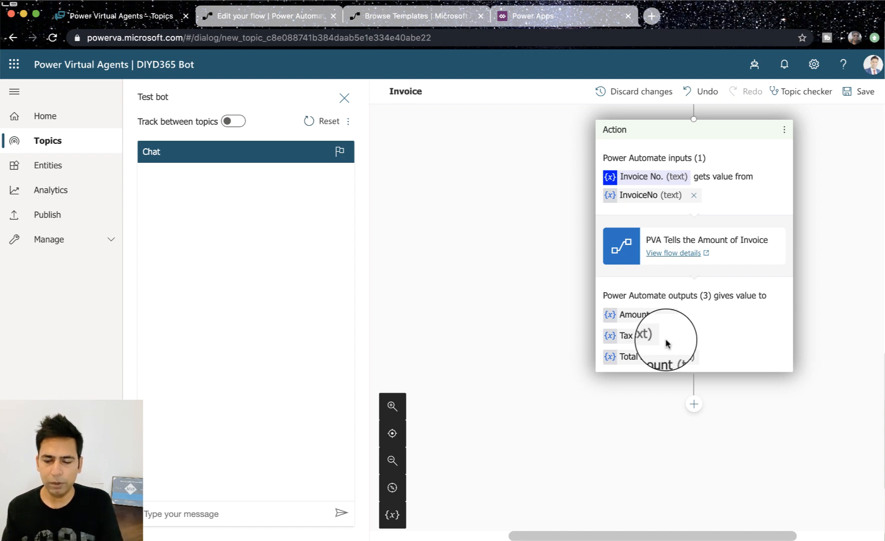
# Add a message after the flow action reading "Your amount due is" followed by the Amount variable.
pyautogui.click(694, 405)
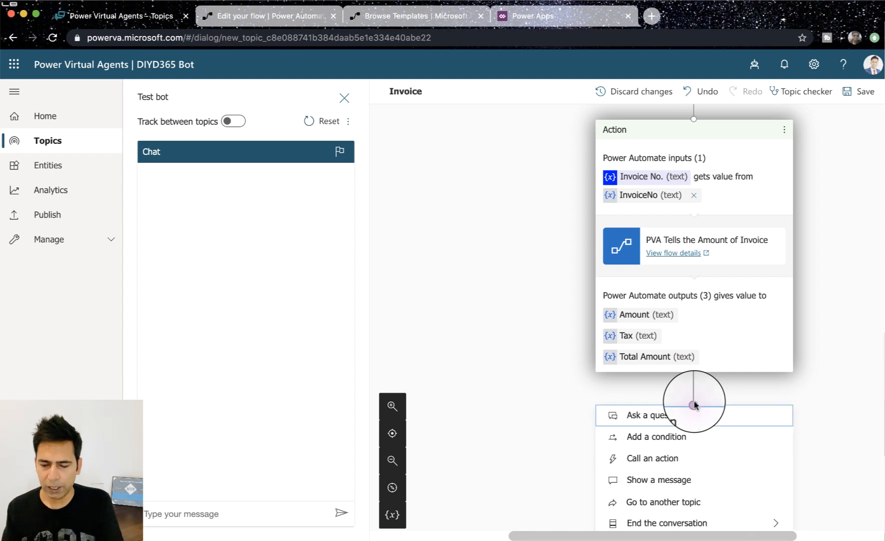
pyautogui.click(674, 480)
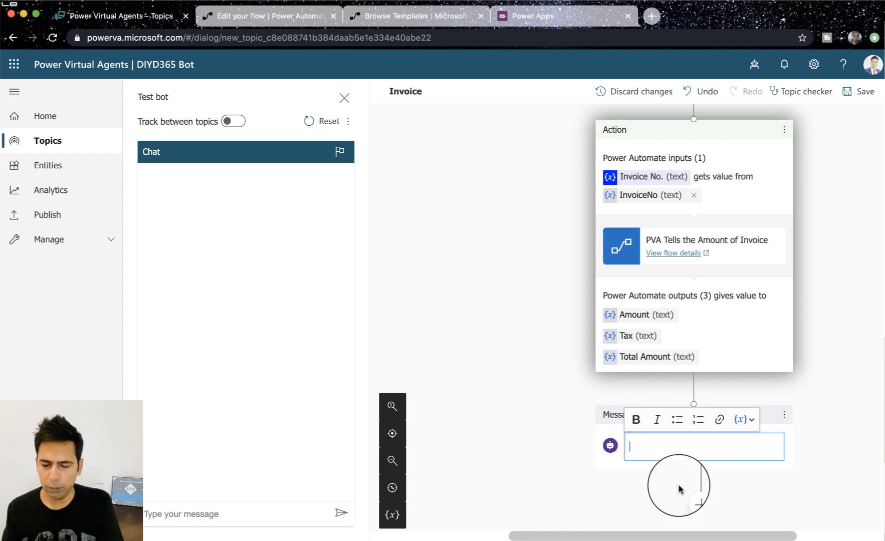
pyautogui.click(649, 448)
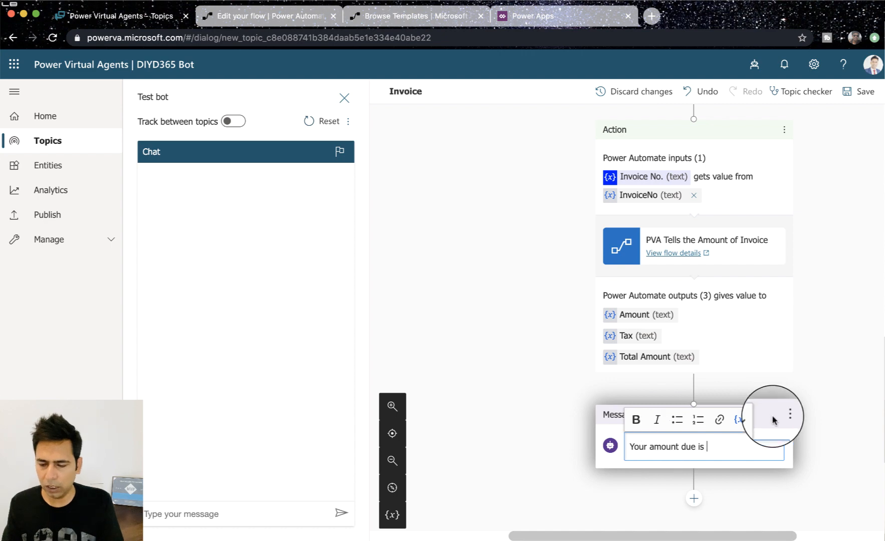
pyautogui.click(744, 420)
pyautogui.click(772, 476)
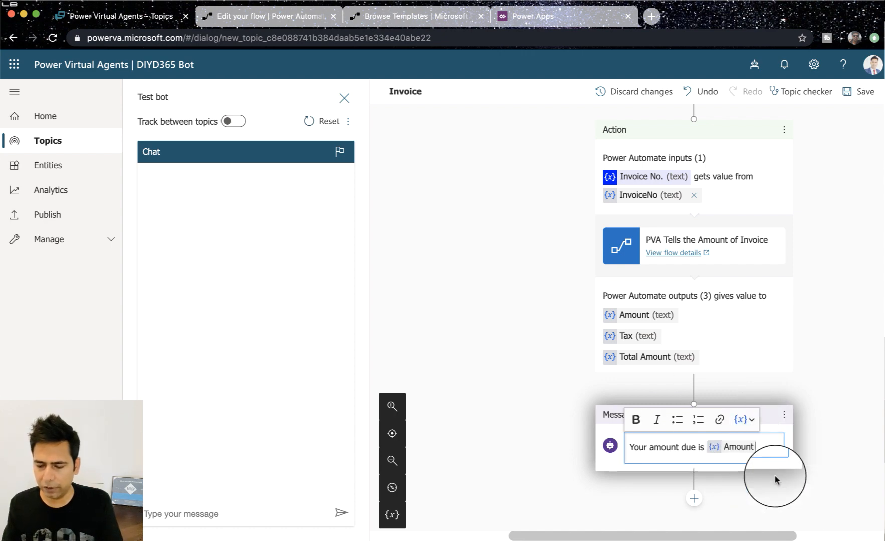
# Insert "for Invoice No." and the InvoiceNo variable before the word "is" in the message.
pyautogui.click(698, 447)
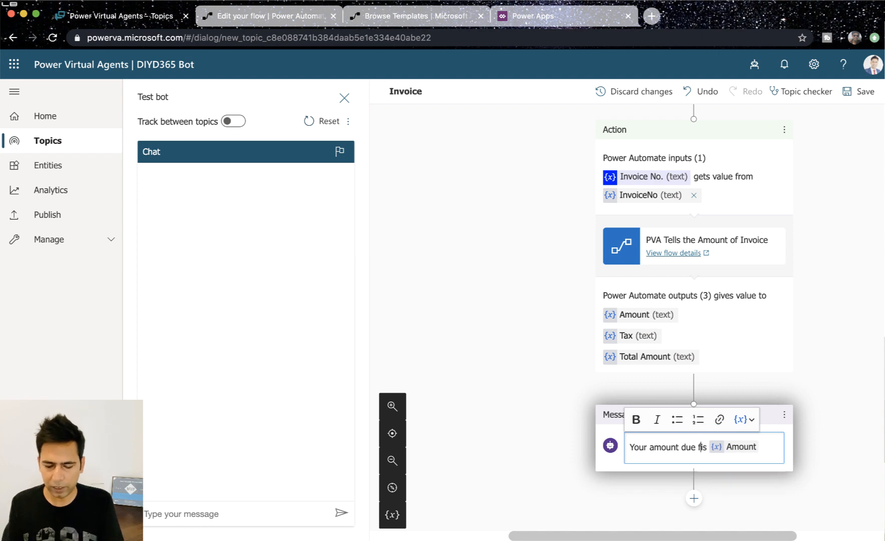
pyautogui.write('for Invoic')
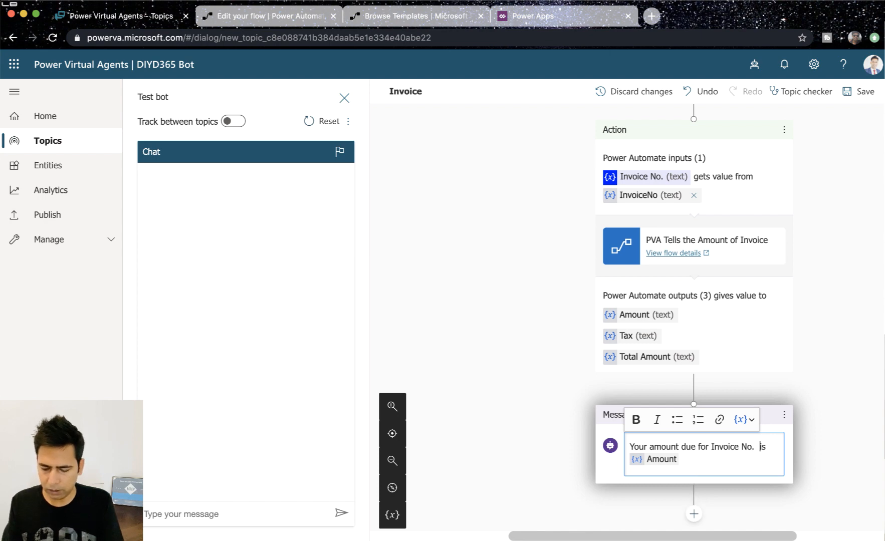
pyautogui.click(740, 419)
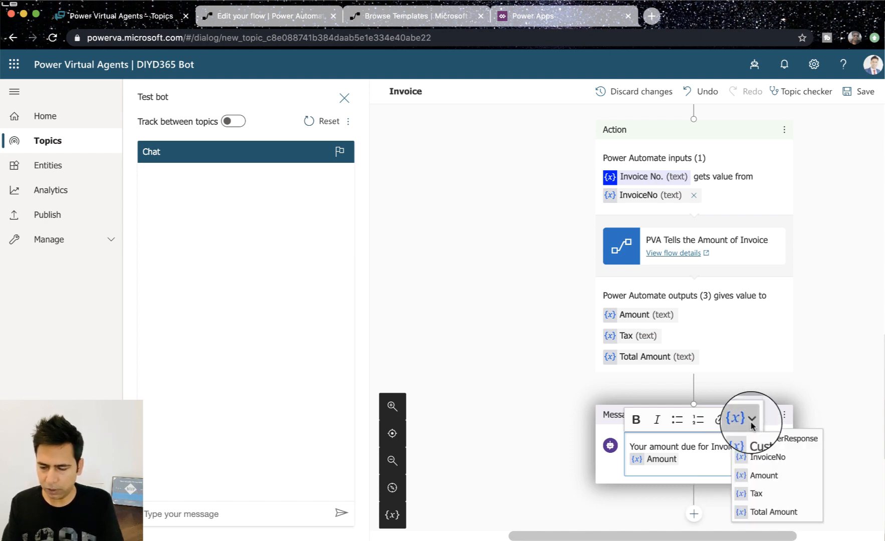
pyautogui.click(760, 458)
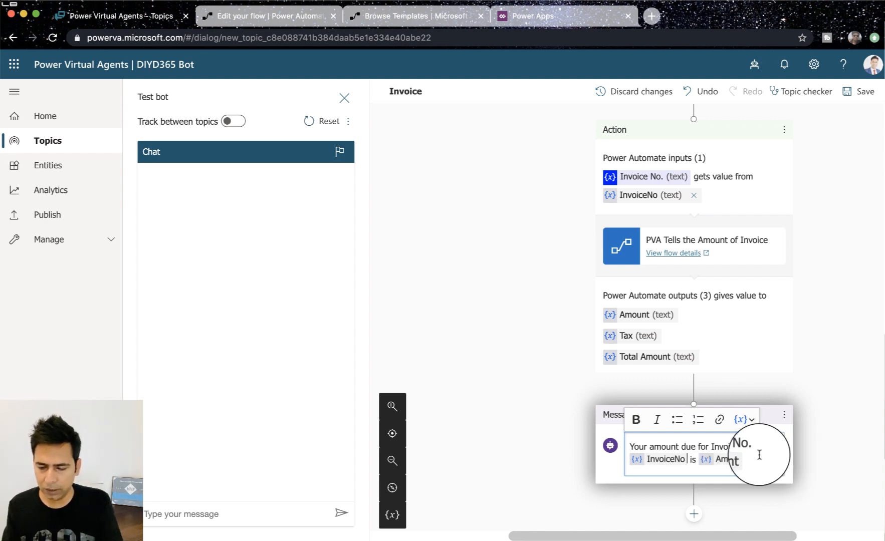
# Extend the message after Amount with "+ GST", the Tax variable, "making it a total of" and the Total Amount variable.
pyautogui.click(760, 453)
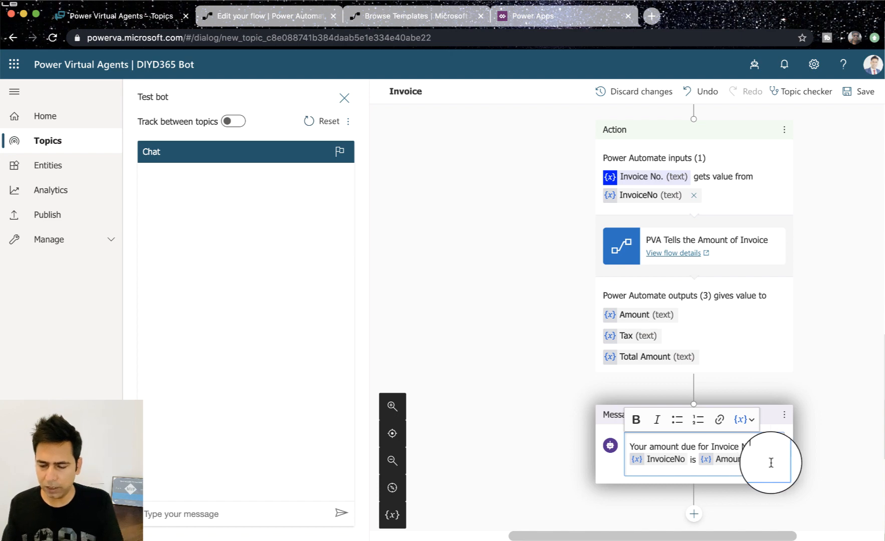
pyautogui.press('Down')
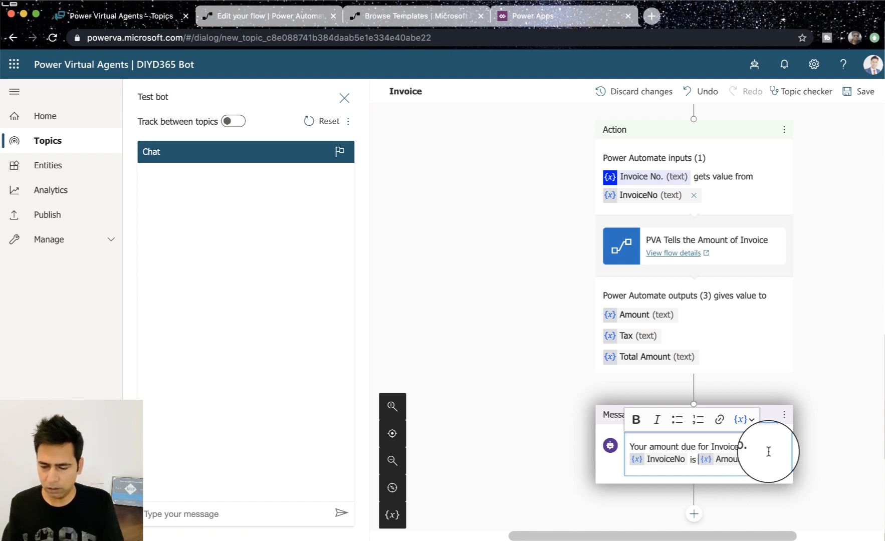
pyautogui.press('Right')
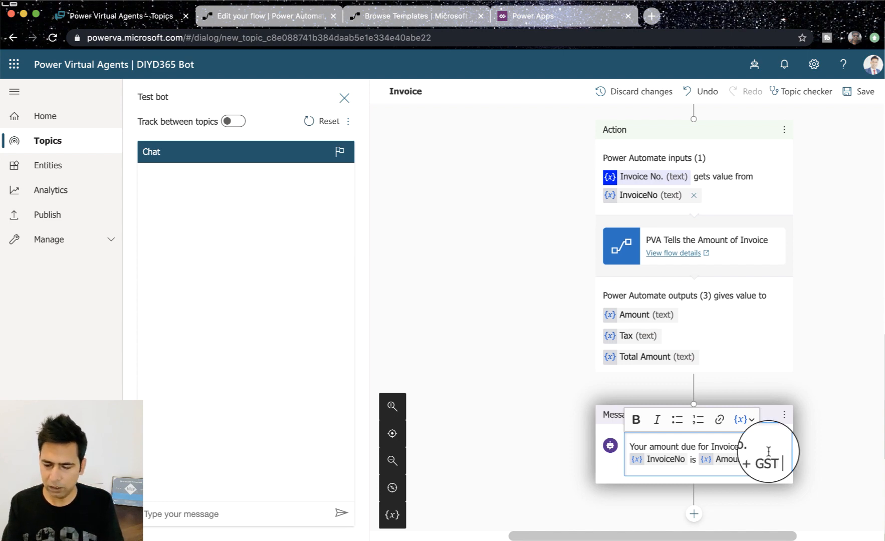
pyautogui.click(743, 419)
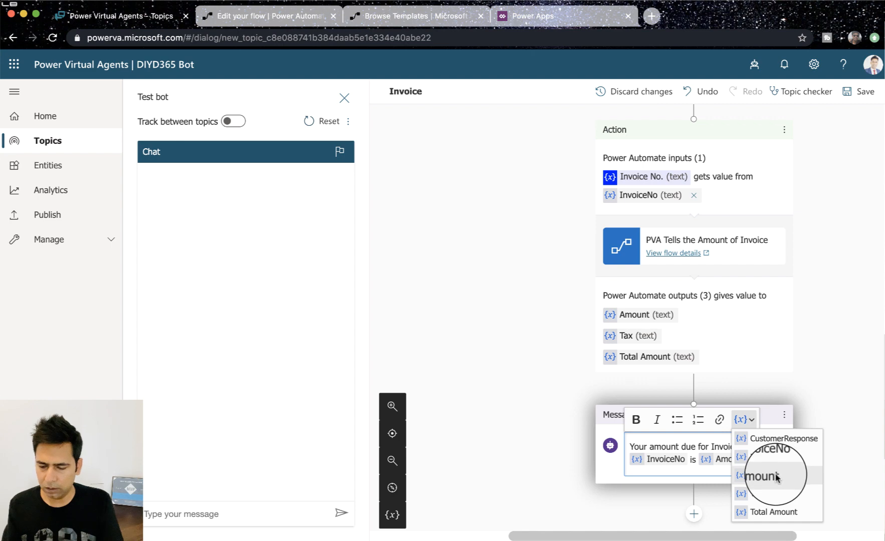
pyautogui.click(751, 494)
pyautogui.write('making it a total o')
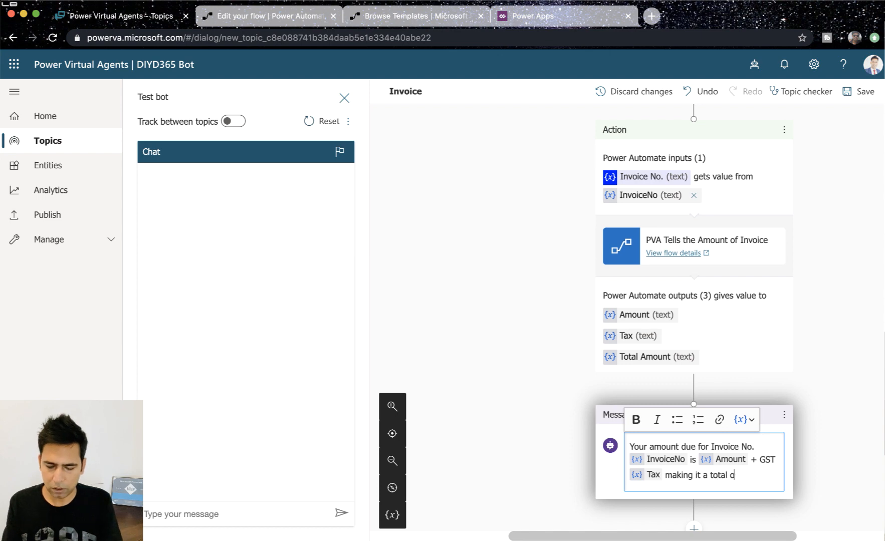
pyautogui.write('f')
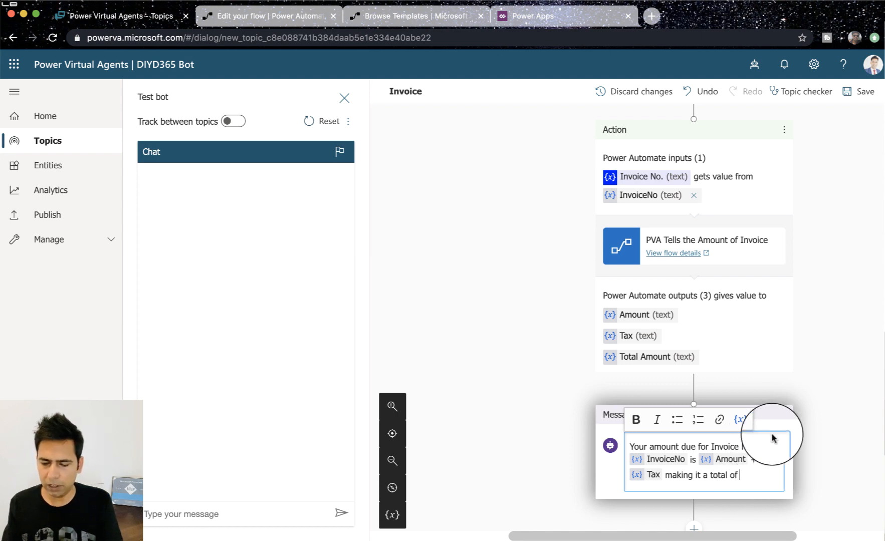
pyautogui.click(743, 419)
pyautogui.click(775, 519)
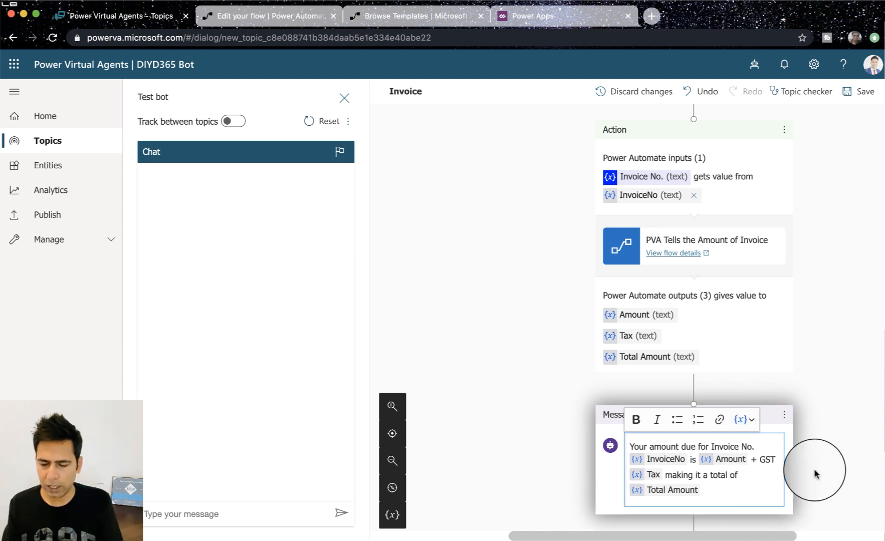
# Finish the message with ". An email has been sent to your registered email address.".
pyautogui.write('. An email h')
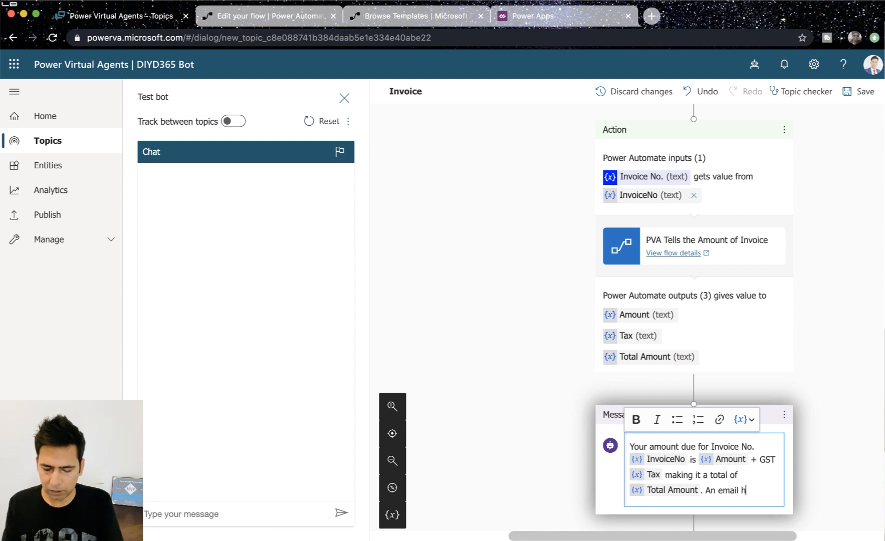
pyautogui.write('as been sent to your registere')
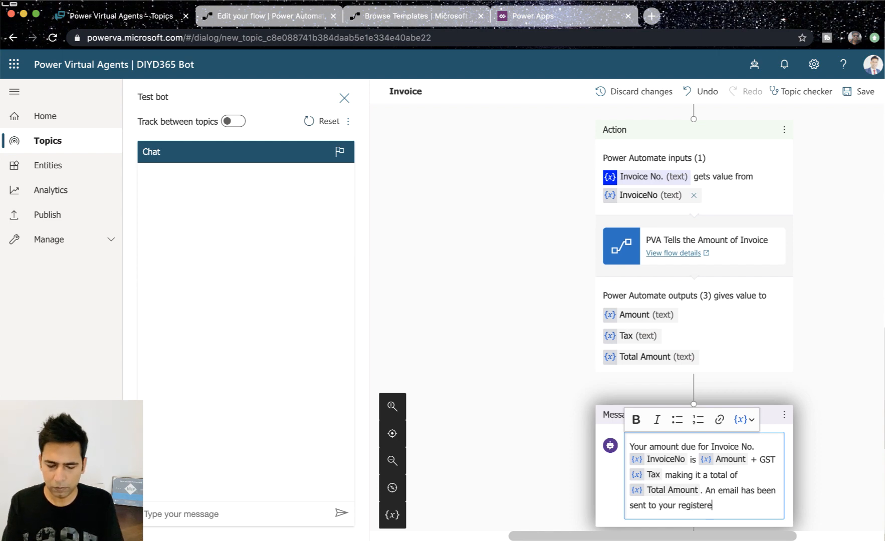
pyautogui.write('d email address.')
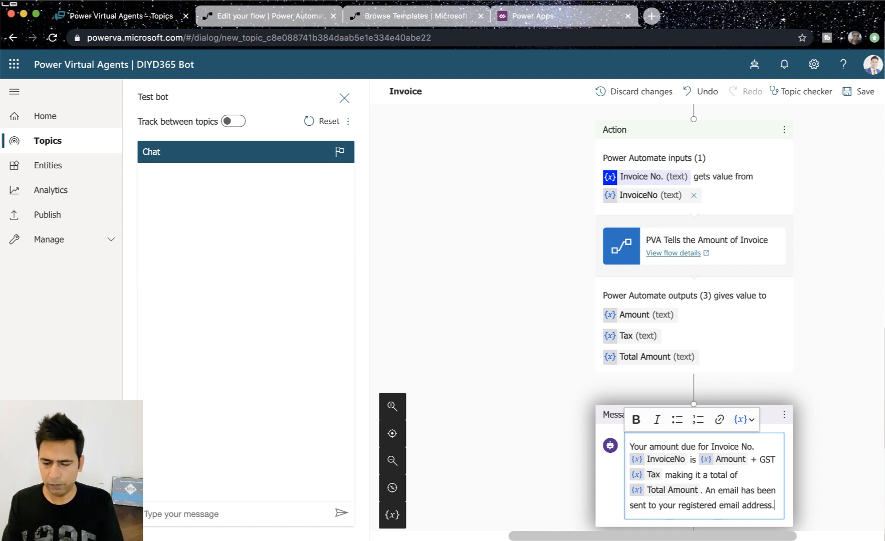
pyautogui.scroll(-3, 694, 320)
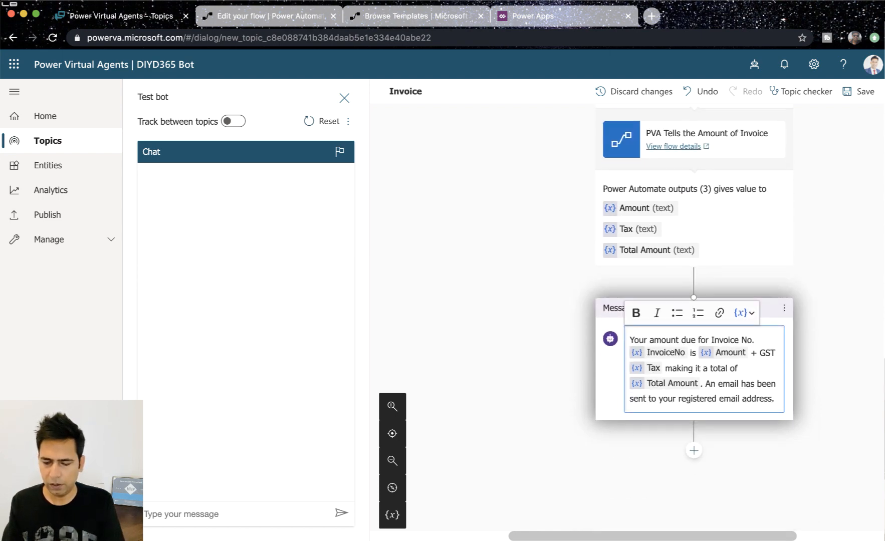
pyautogui.click(722, 455)
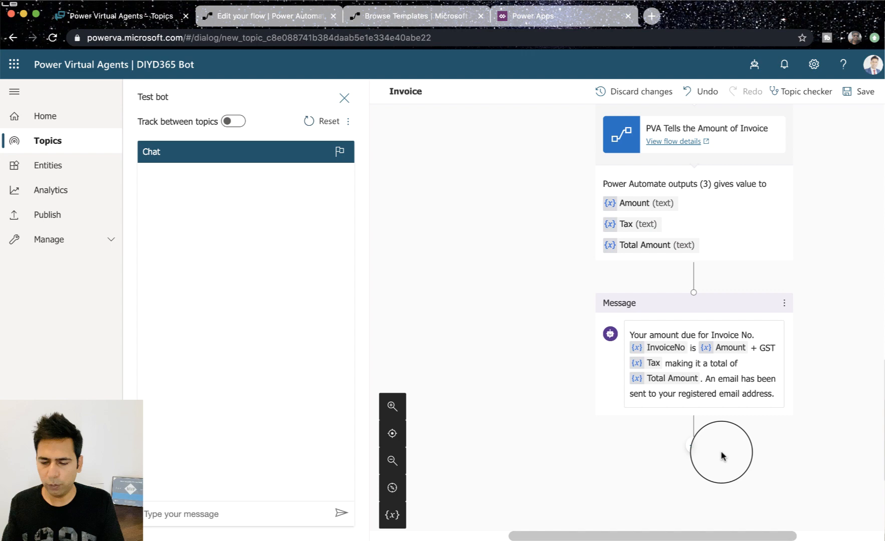
# End the conversation with a survey after the amount message and save the Invoice topic.
pyautogui.click(693, 445)
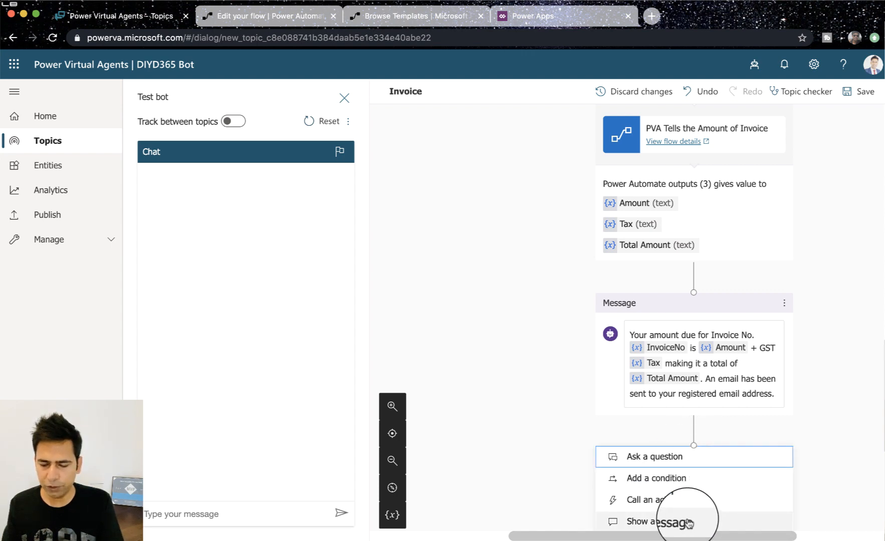
pyautogui.scroll(-3, 705, 450)
pyautogui.moveTo(706, 498)
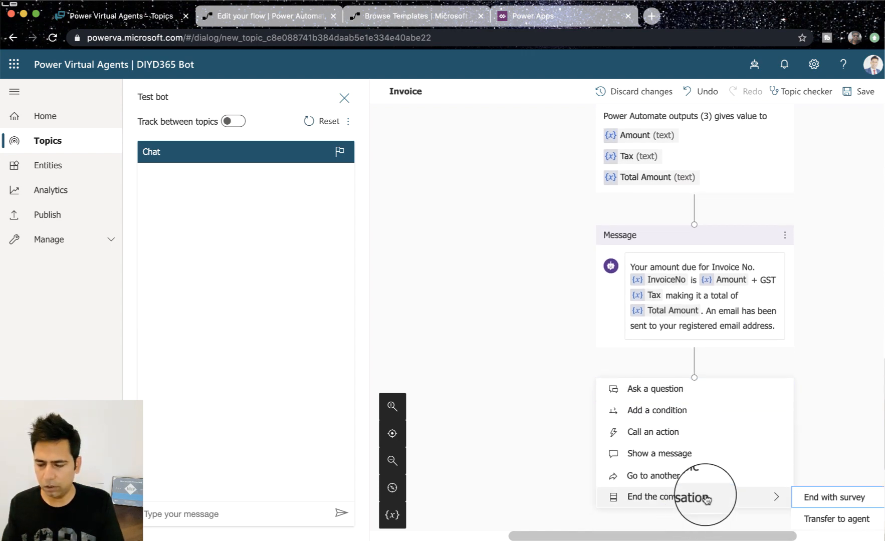
pyautogui.click(821, 497)
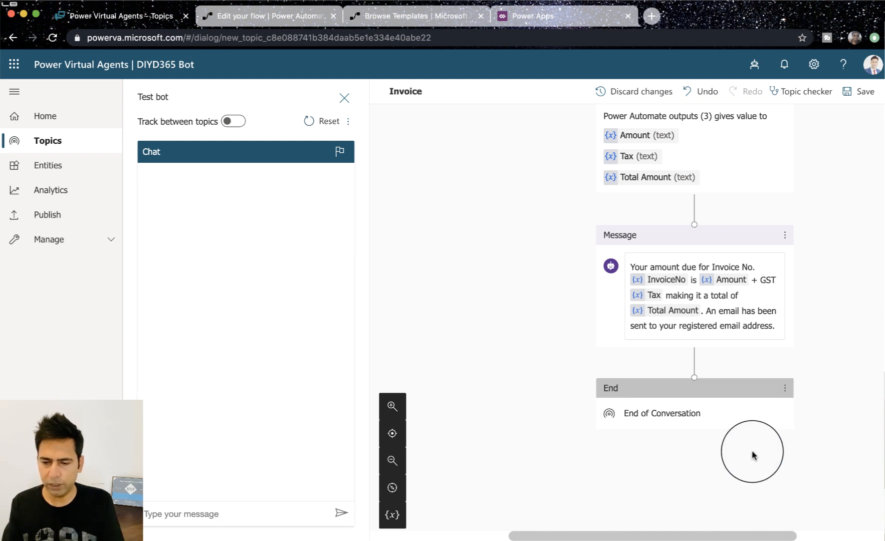
pyautogui.scroll(3, 751, 454)
pyautogui.click(859, 91)
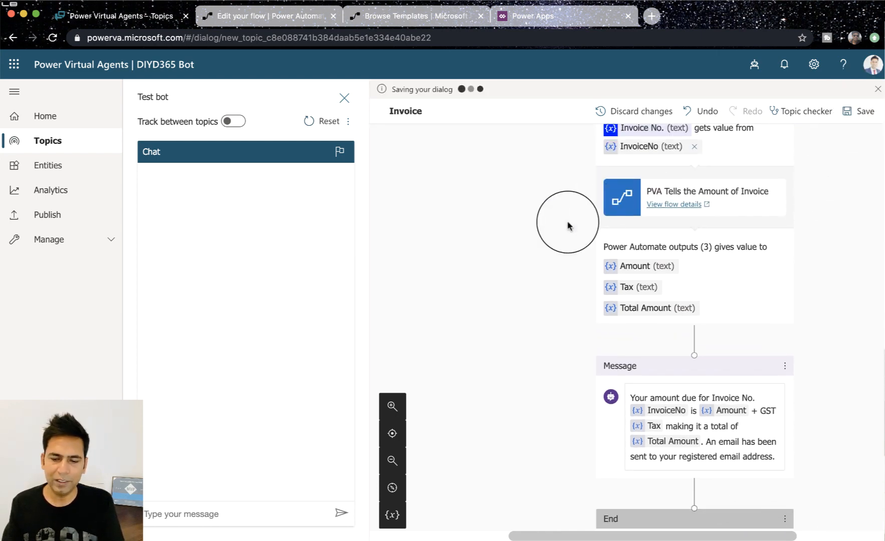
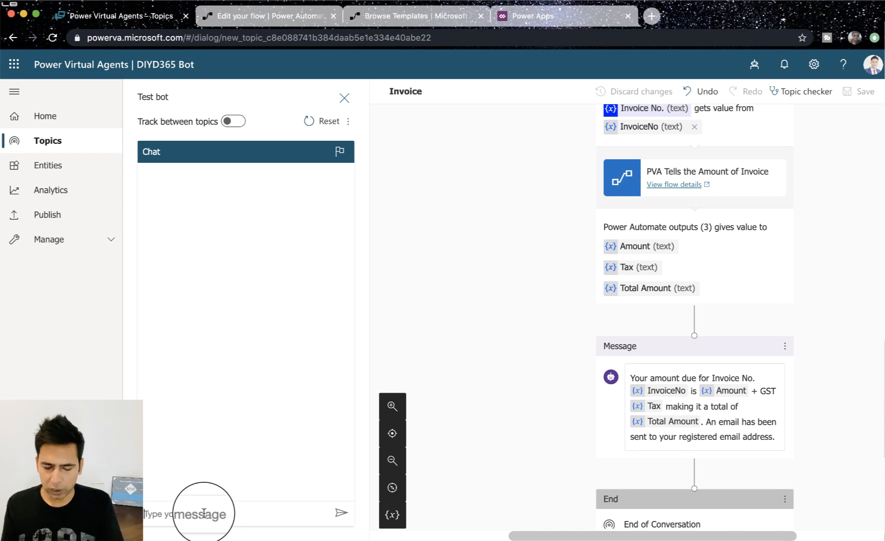
# Start a test conversation with the bot by sending "Send me my invoice details".
pyautogui.write('Send me')
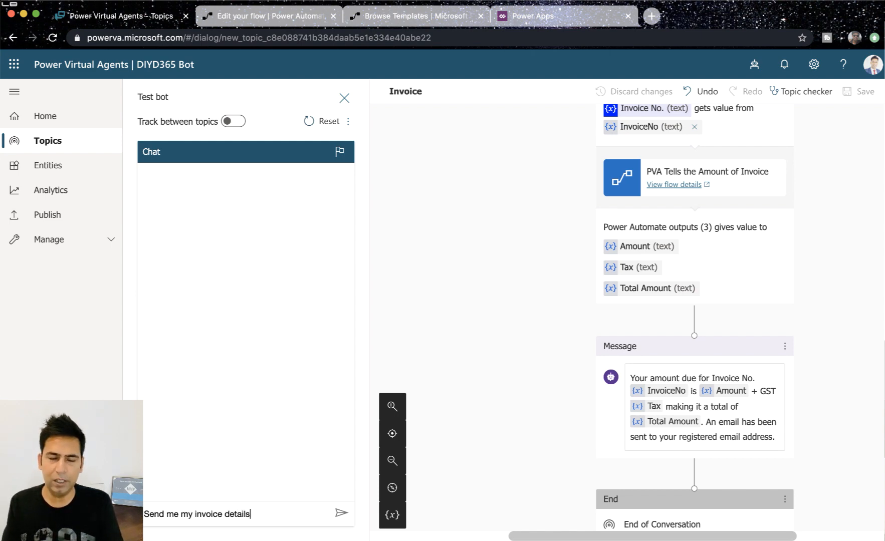
pyautogui.write('my invoice details')
pyautogui.press('Return')
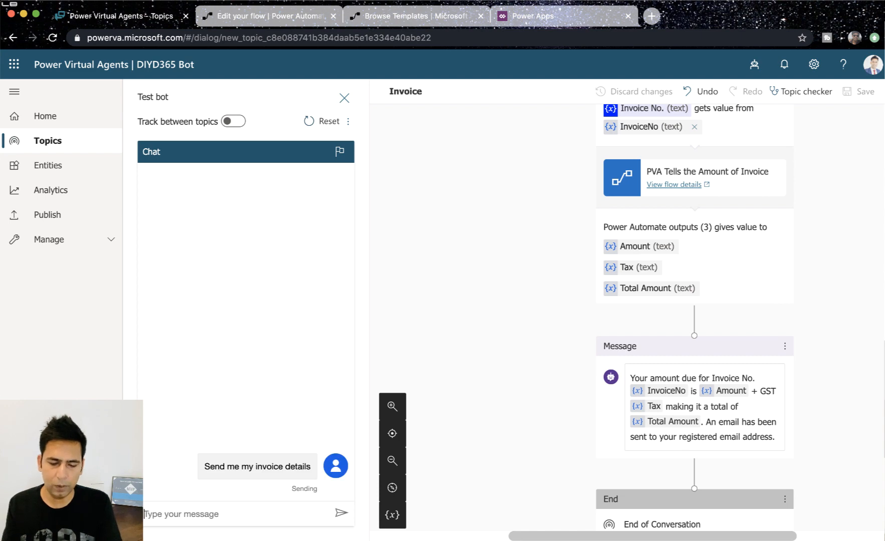
pyautogui.click(420, 387)
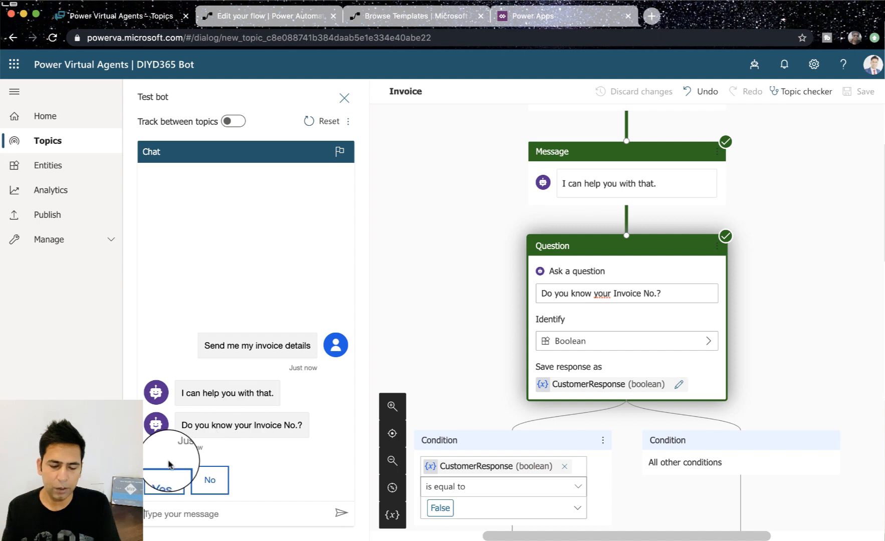
# Answer Yes to knowing the invoice number and send the invoice number to the test bot.
pyautogui.click(166, 476)
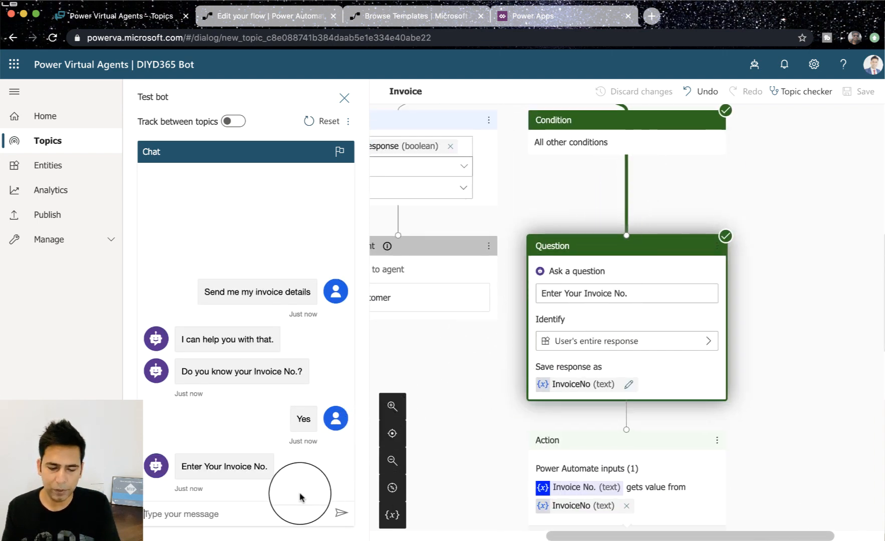
pyautogui.write('123')
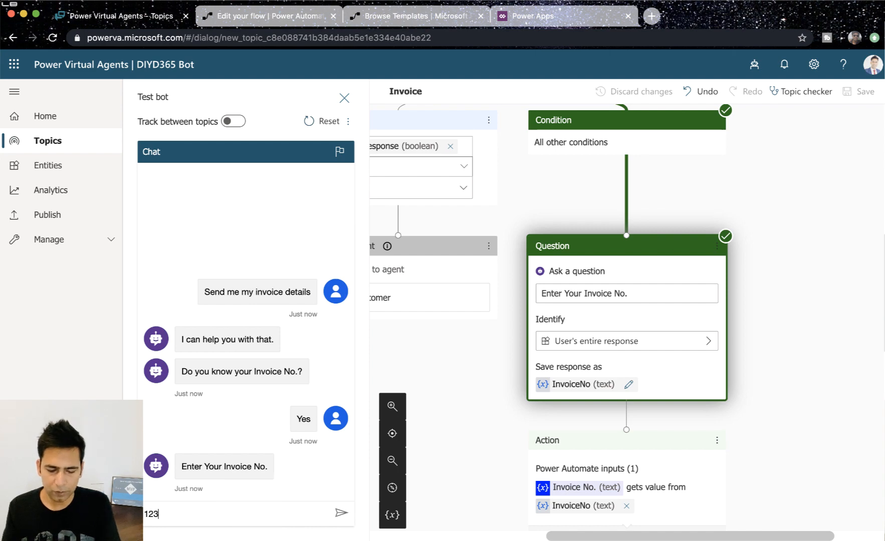
pyautogui.write('45')
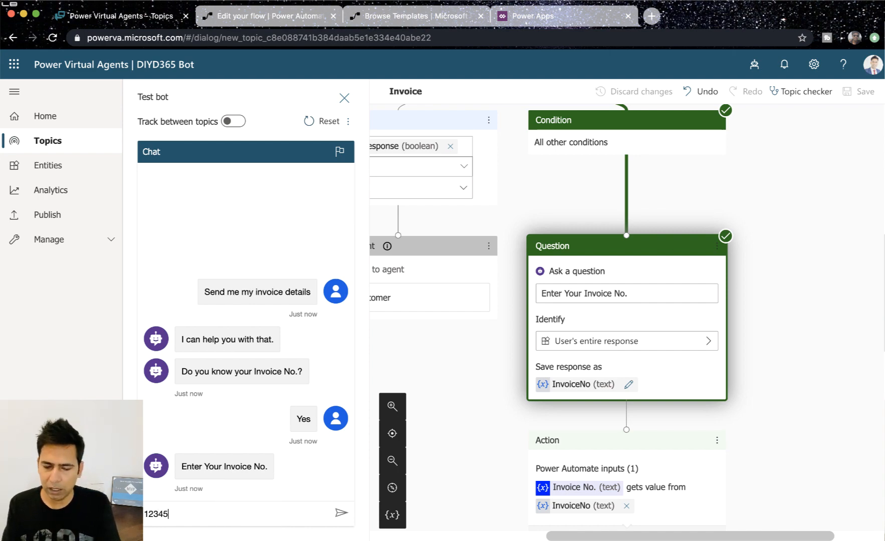
pyautogui.press('Return')
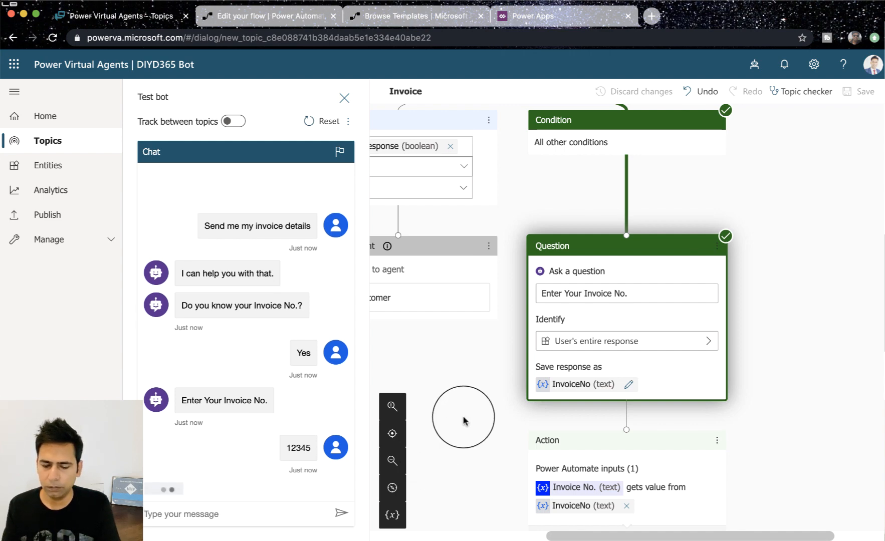
# Review the Invoice topic's action and message nodes, and check the advanced options of the flow's List records action.
pyautogui.scroll(-5, 463, 420)
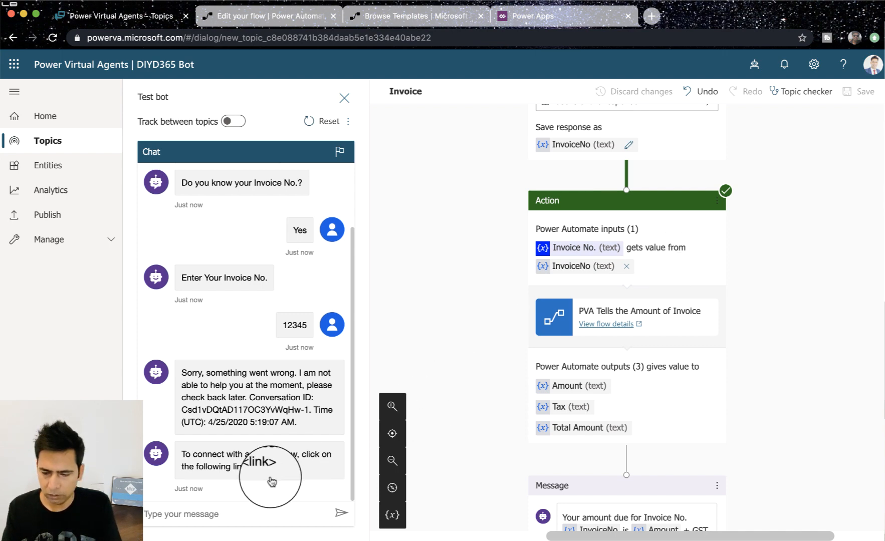
pyautogui.scroll(-3, 490, 293)
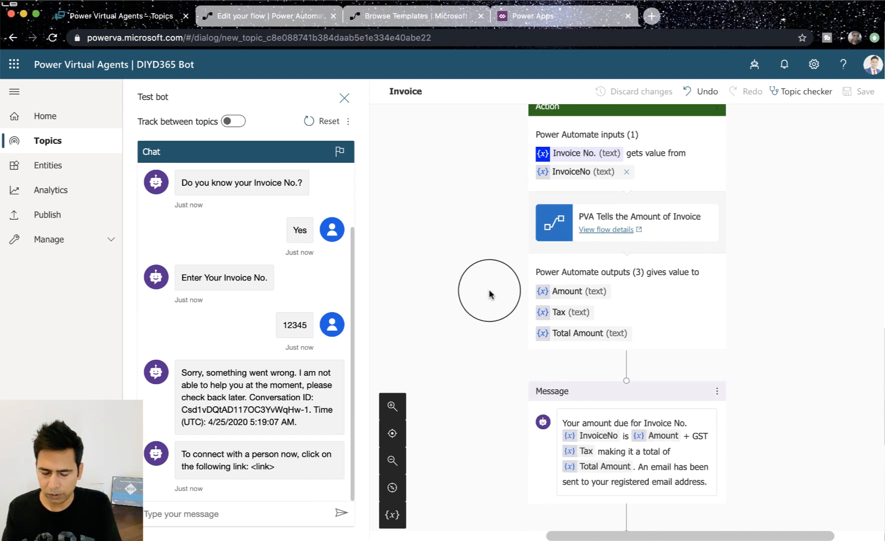
pyautogui.hotkey('ctrl', 'Tab')
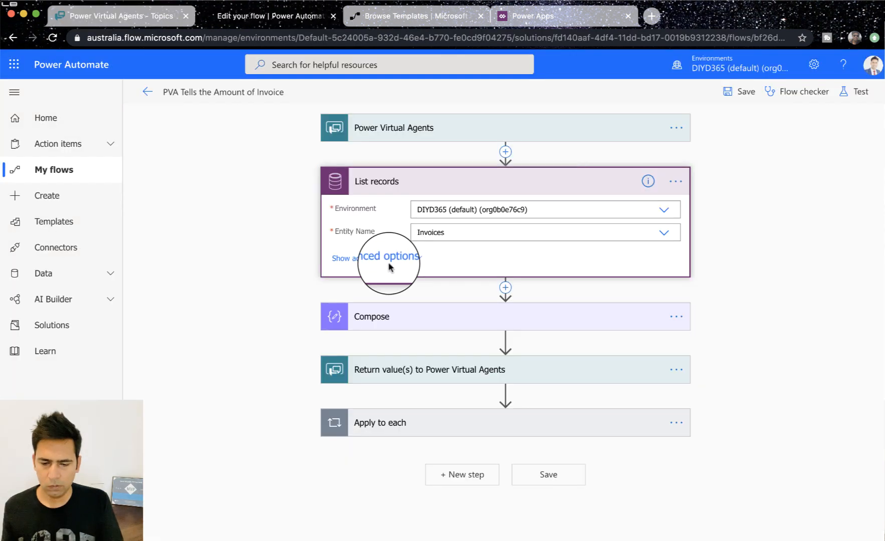
pyautogui.click(389, 265)
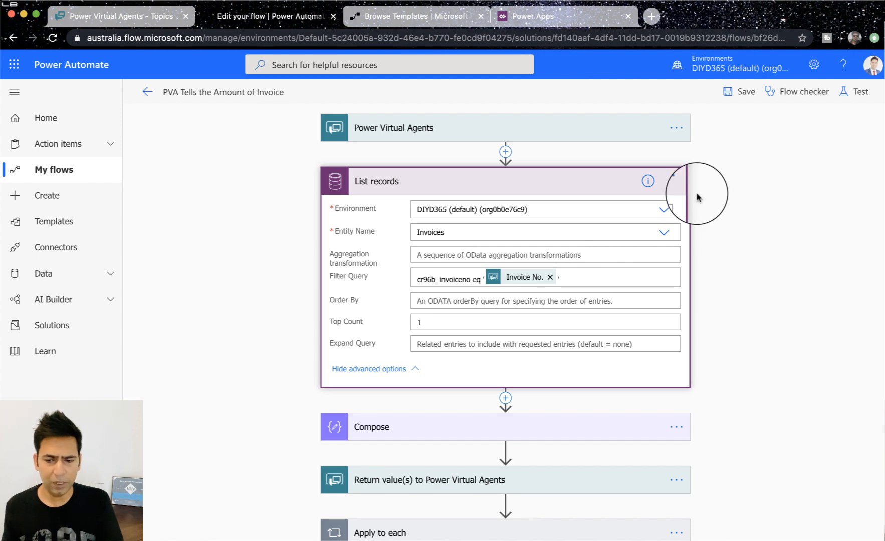
# Return to the bot's Invoice topic and send "tell me my invoice details" to the test bot.
pyautogui.click(139, 23)
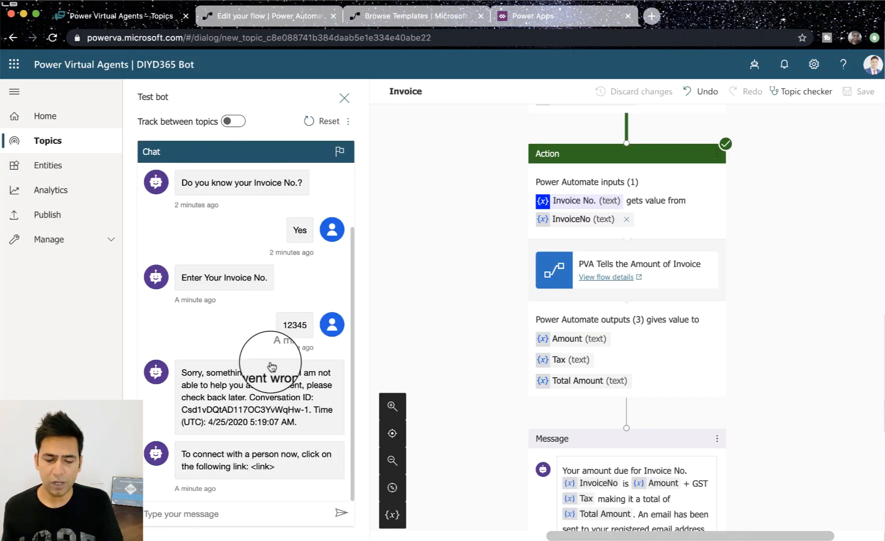
pyautogui.click(233, 511)
pyautogui.write('tell me my in')
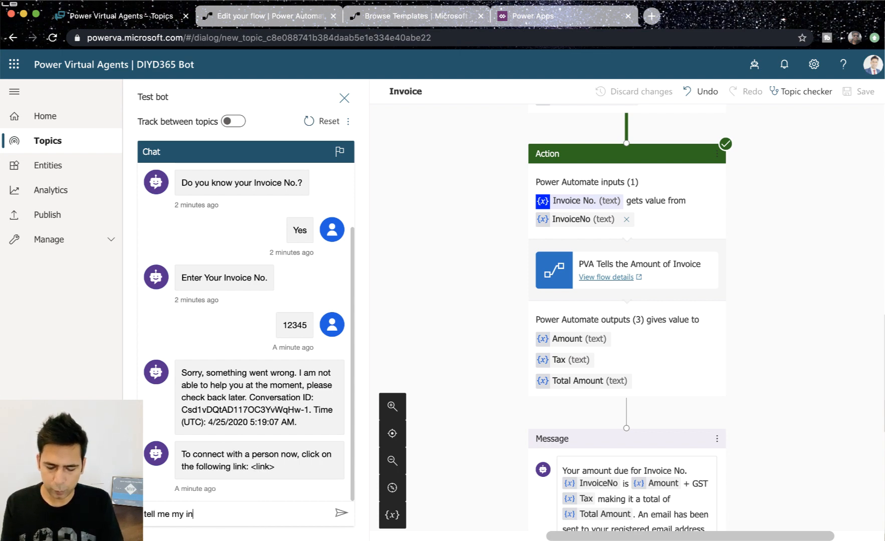
pyautogui.write('voice details')
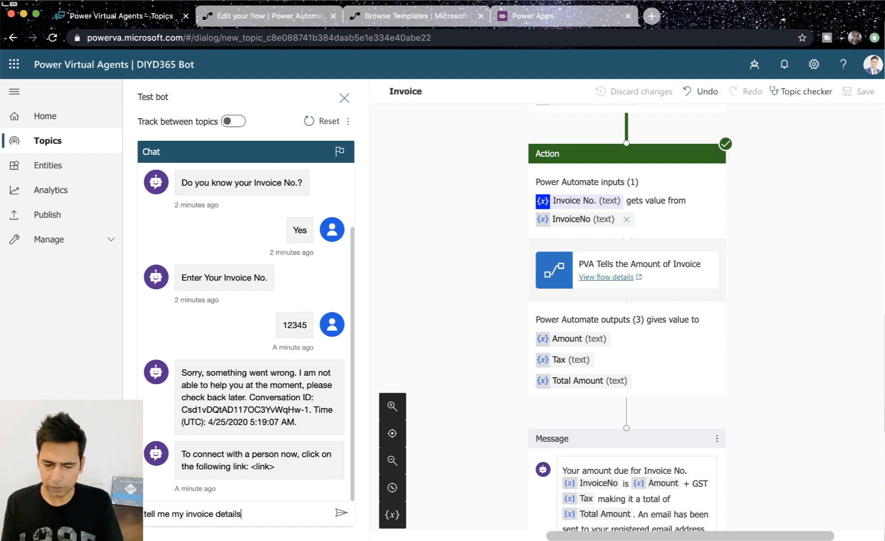
pyautogui.press('Return')
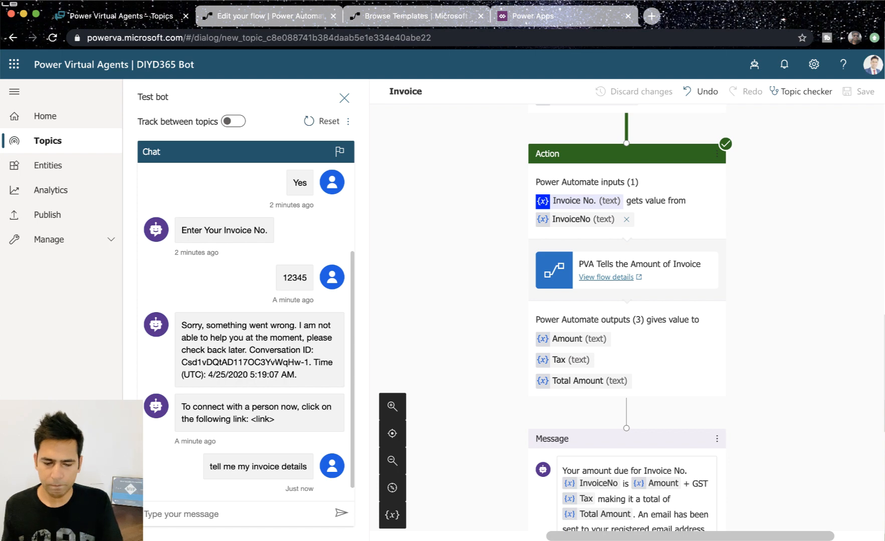
# Confirm to the test bot that the invoice number is known and send the number.
pyautogui.click(163, 479)
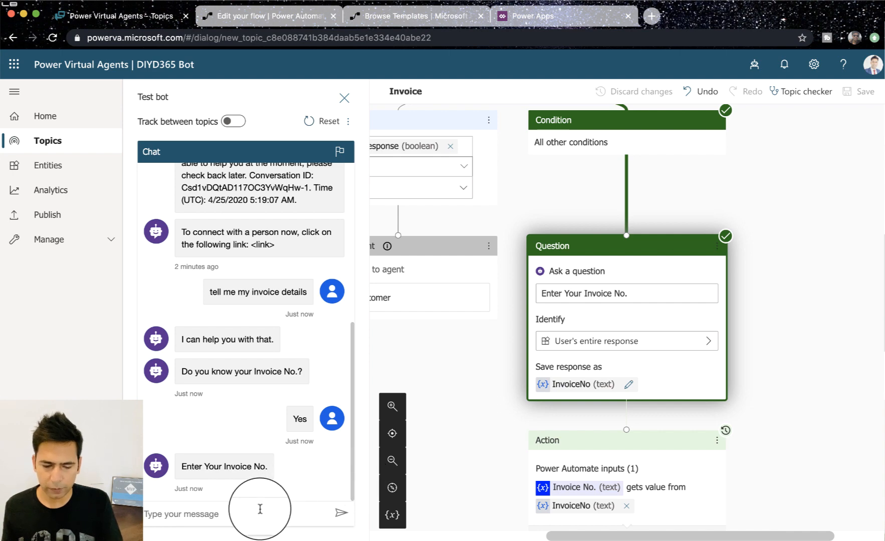
pyautogui.write('12345')
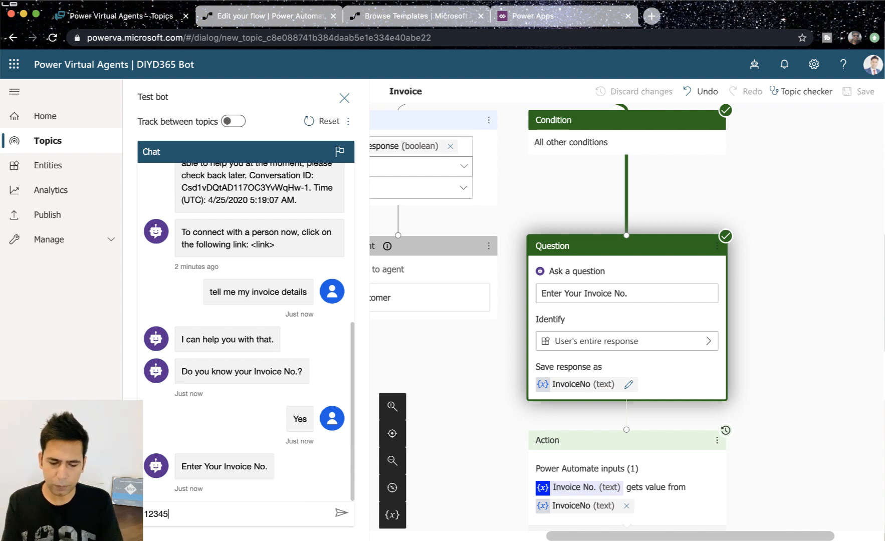
pyautogui.press('Return')
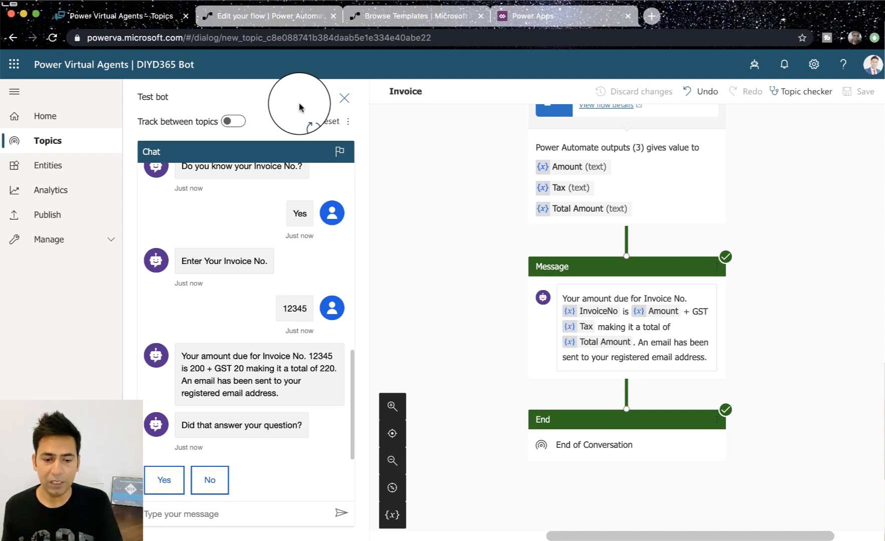
# Switch to Power Apps and open the existing record from the Invoice entity's data for editing.
pyautogui.click(546, 15)
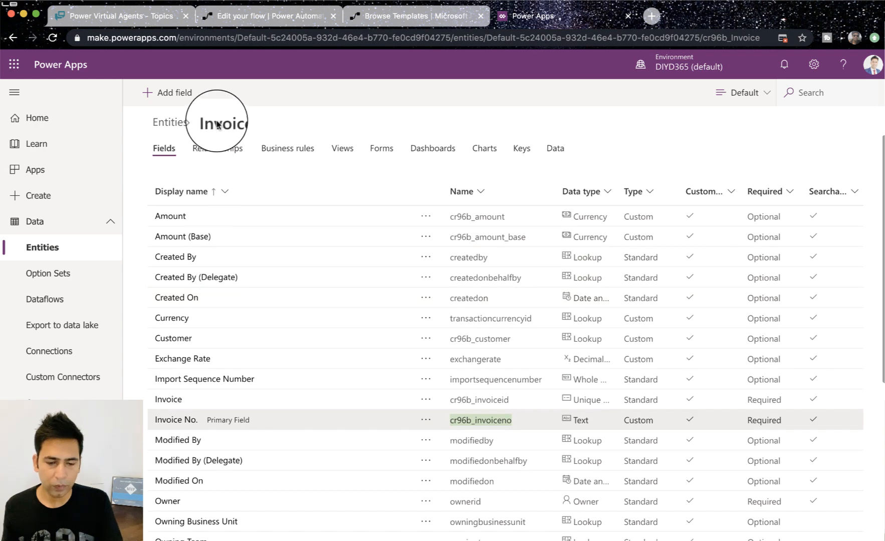
pyautogui.click(555, 150)
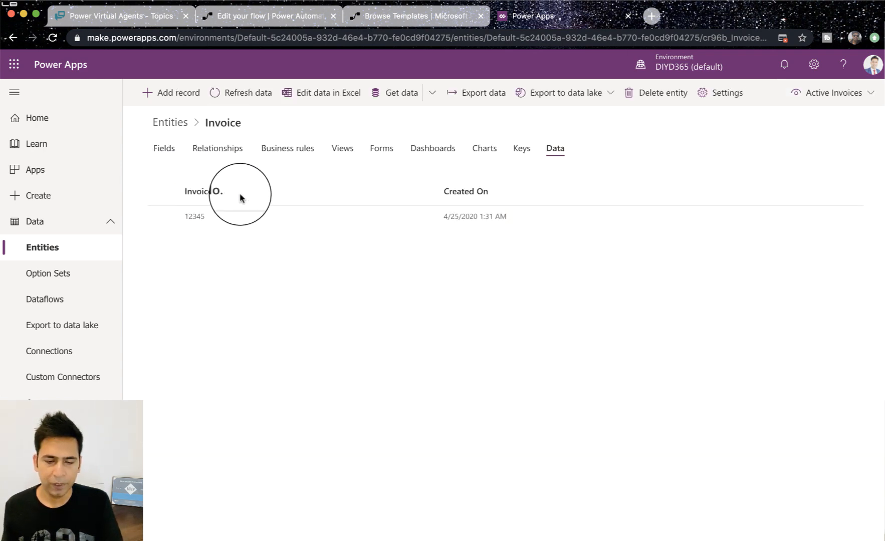
pyautogui.doubleClick(198, 216)
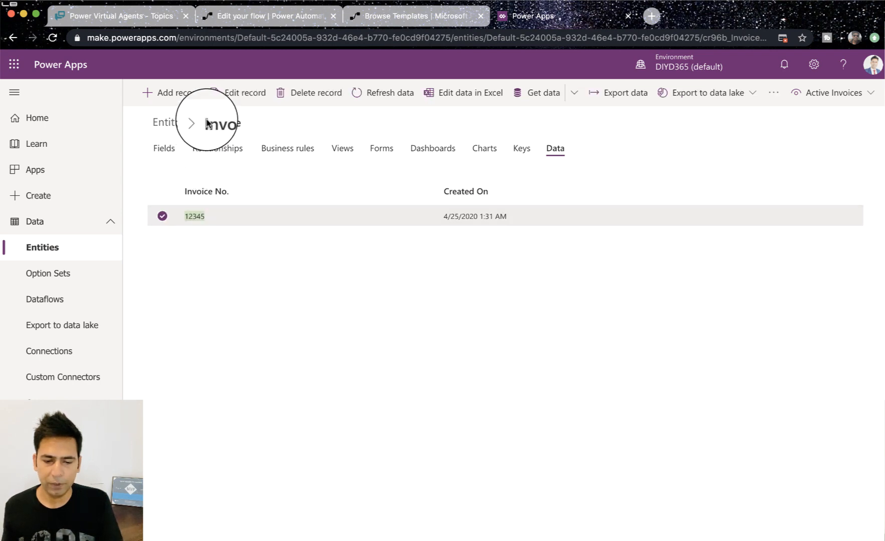
pyautogui.click(237, 93)
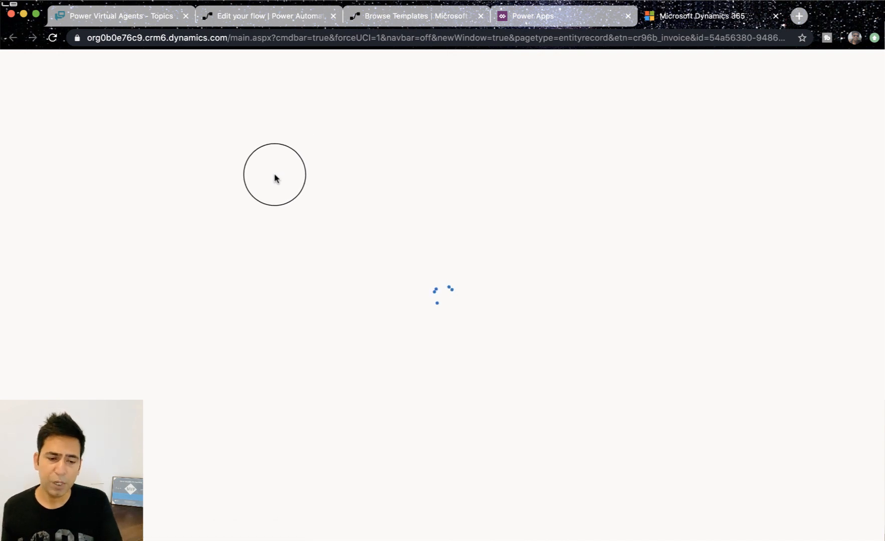
# Switch to Outlook, check the contents of the received "Your Invoice" email, and return to the browser.
pyautogui.moveTo(20, 99)
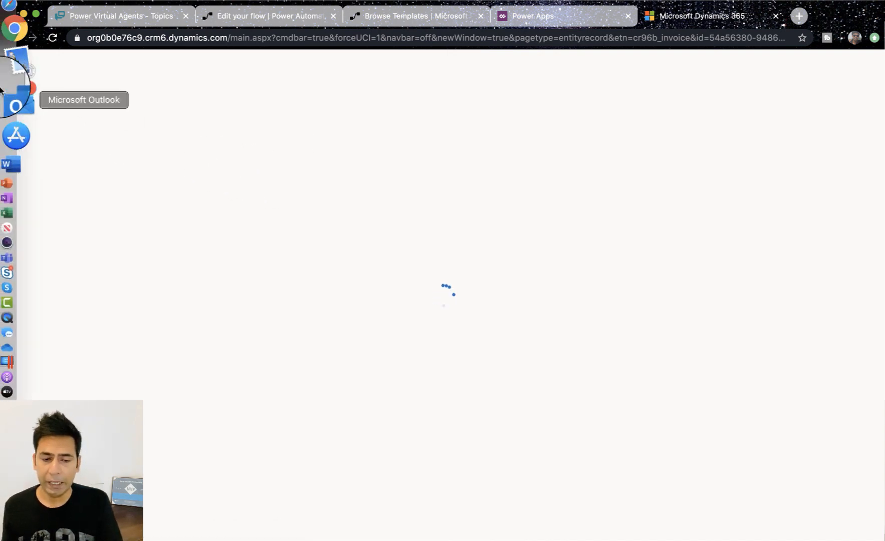
pyautogui.click(30, 97)
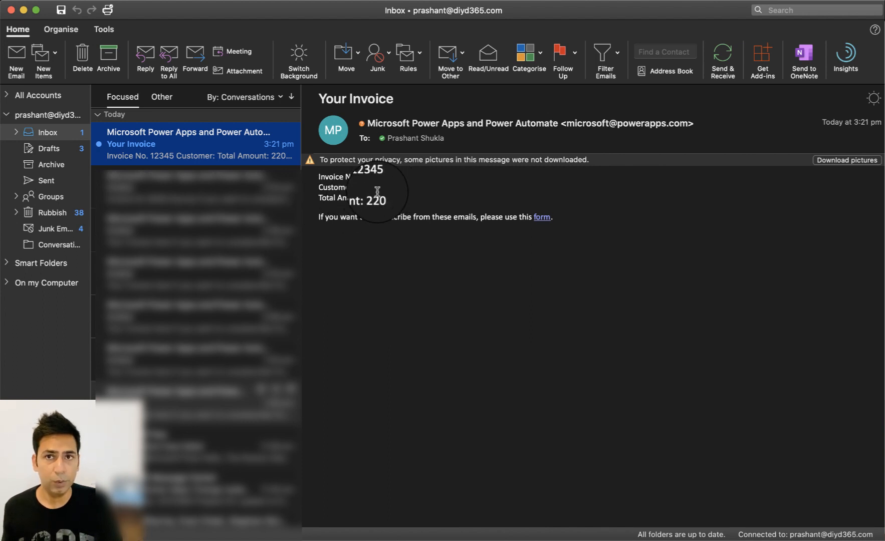
pyautogui.click(23, 10)
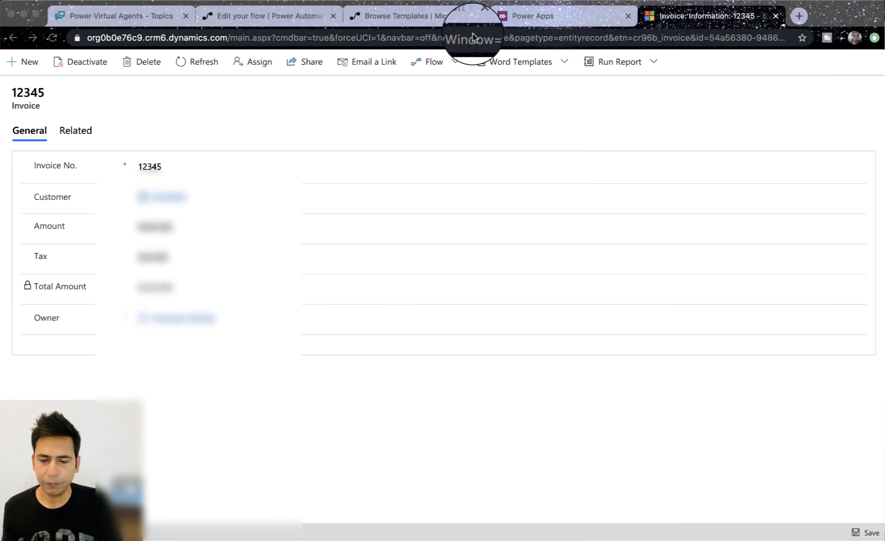
# Switch to the Power Automate flow and expand its Return value(s) to Power Virtual Agents and Send an email notification actions.
pyautogui.click(267, 22)
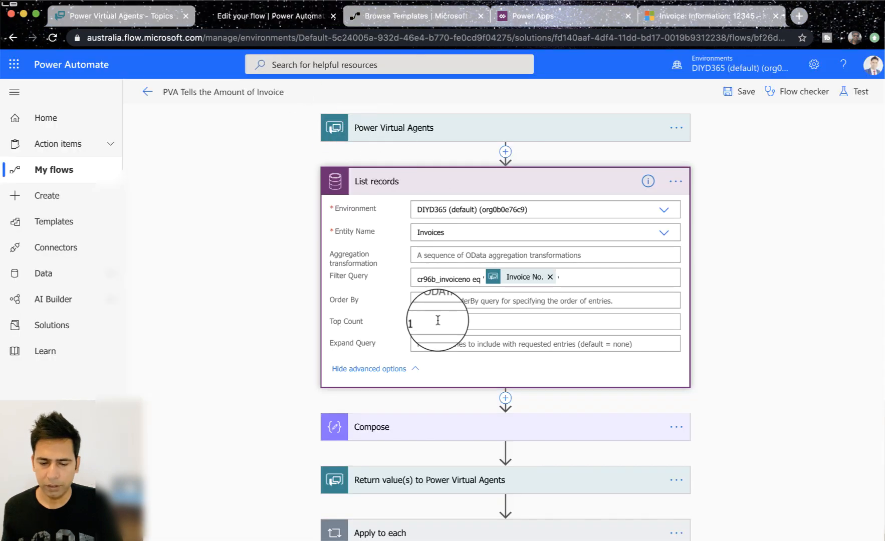
pyautogui.scroll(-2, 436, 320)
pyautogui.click(400, 420)
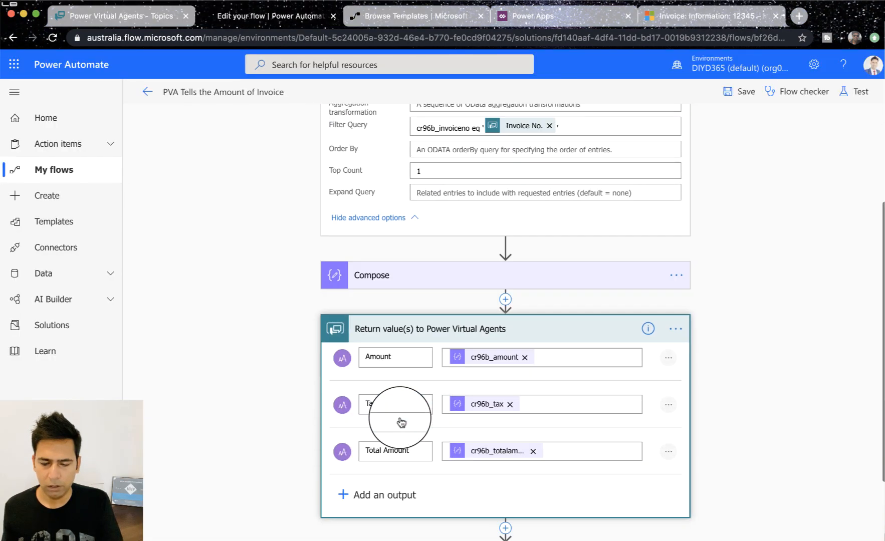
pyautogui.scroll(-4, 392, 360)
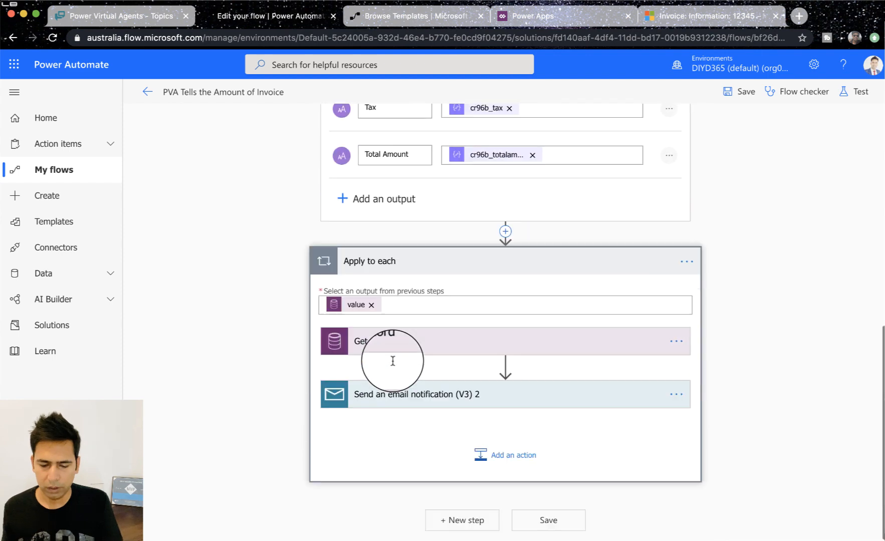
pyautogui.click(394, 403)
pyautogui.scroll(-2, 454, 449)
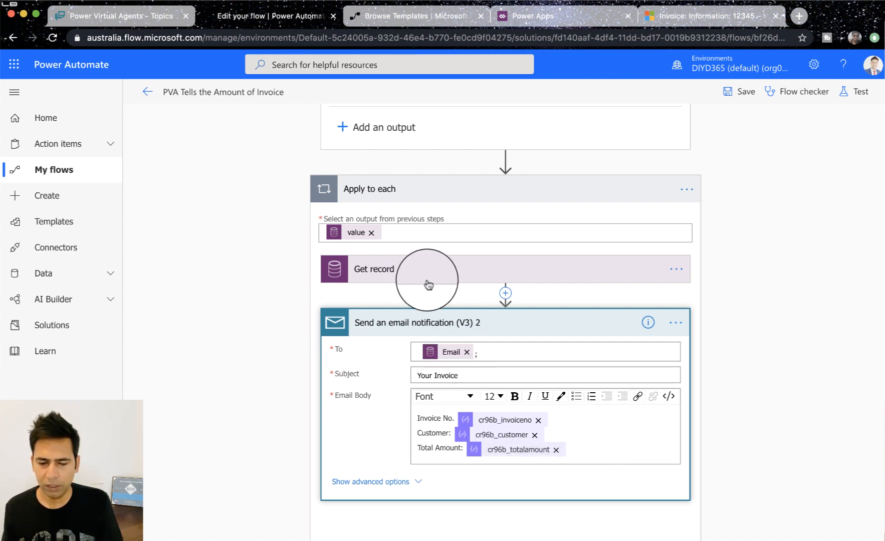
# Replace the Customer value in the notification's email body with Account Name from Get record and save the flow.
pyautogui.scroll(8, 422, 279)
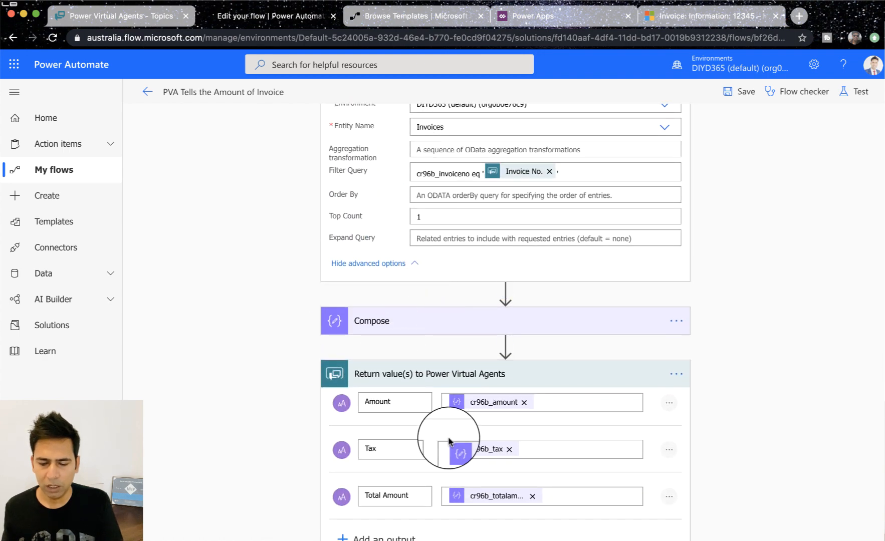
pyautogui.scroll(-4, 459, 336)
pyautogui.scroll(-3, 461, 346)
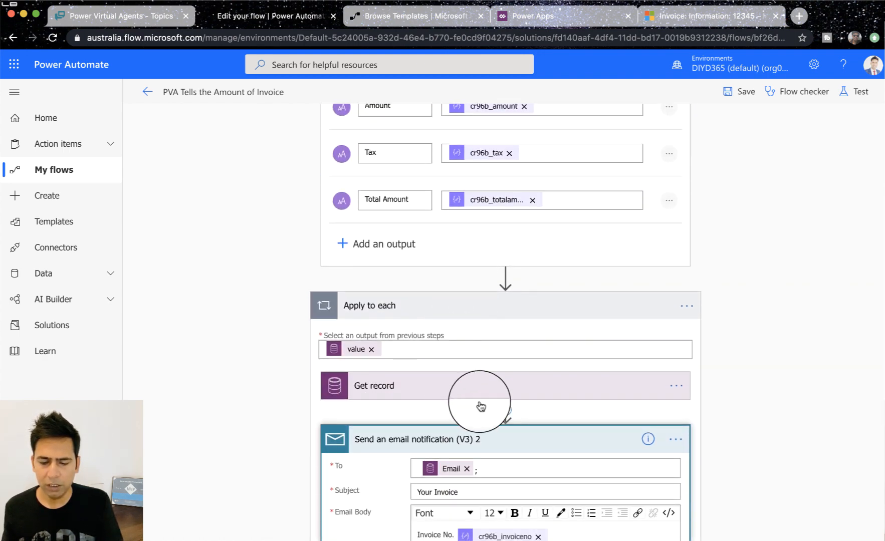
pyautogui.scroll(-3, 445, 384)
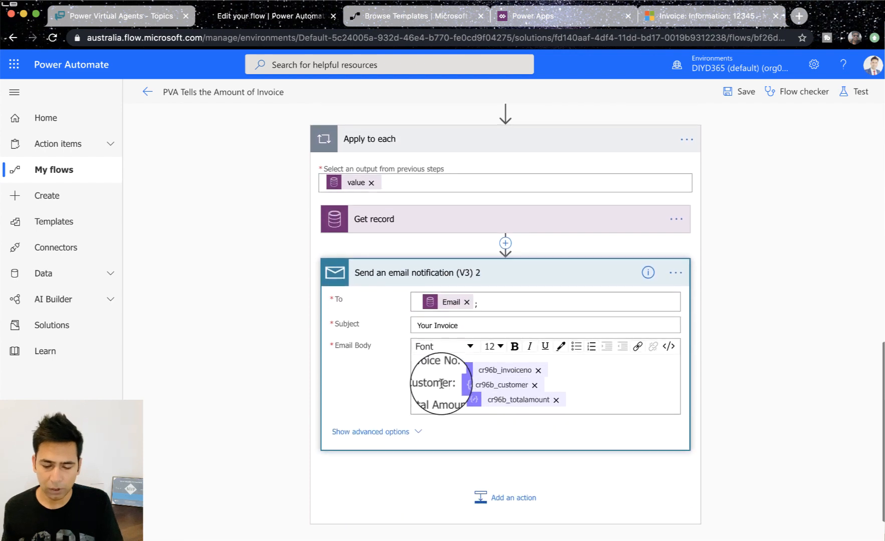
pyautogui.click(534, 385)
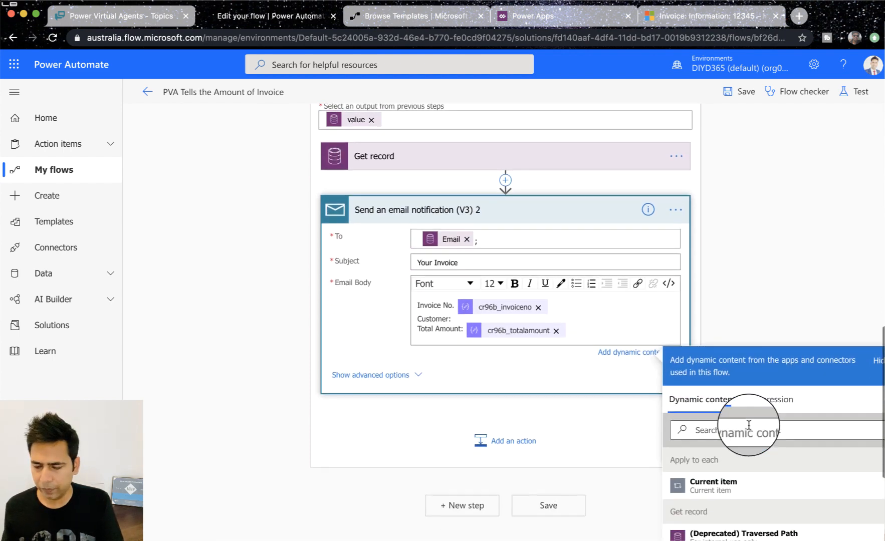
pyautogui.scroll(-3, 748, 425)
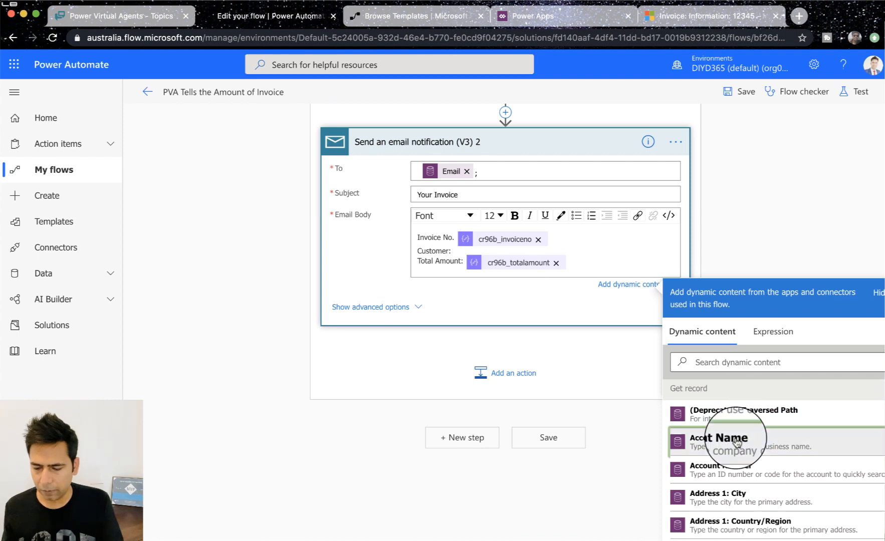
pyautogui.click(737, 441)
pyautogui.click(737, 92)
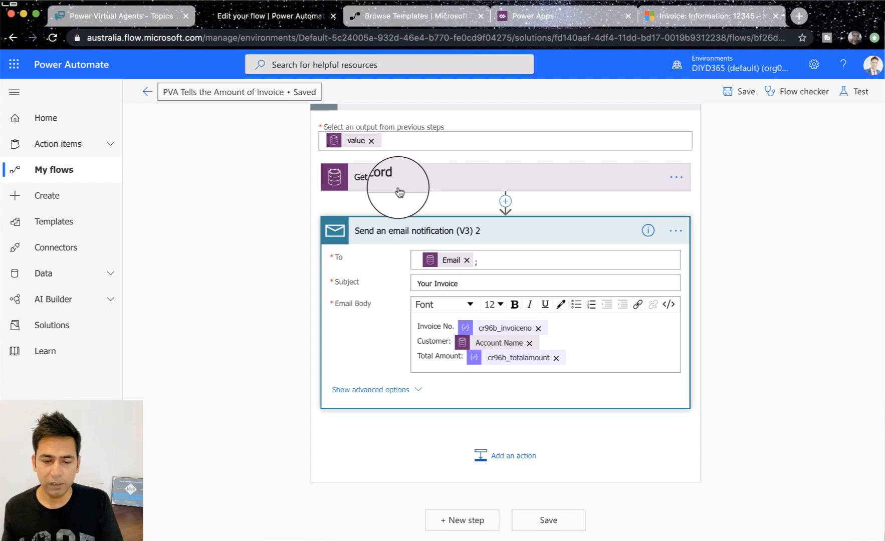
# Switch back to the bot's Invoice topic and send "send me invoice details" to the test bot.
pyautogui.click(111, 23)
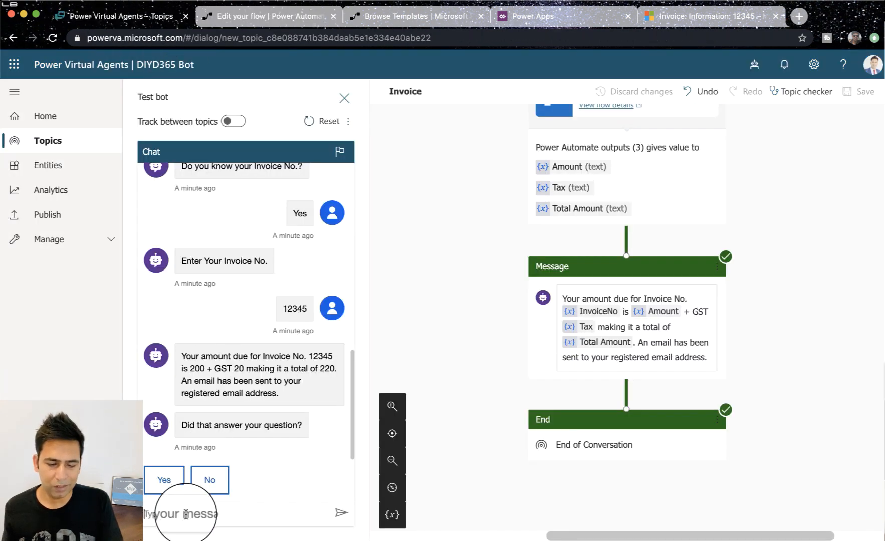
pyautogui.click(186, 514)
pyautogui.write('send')
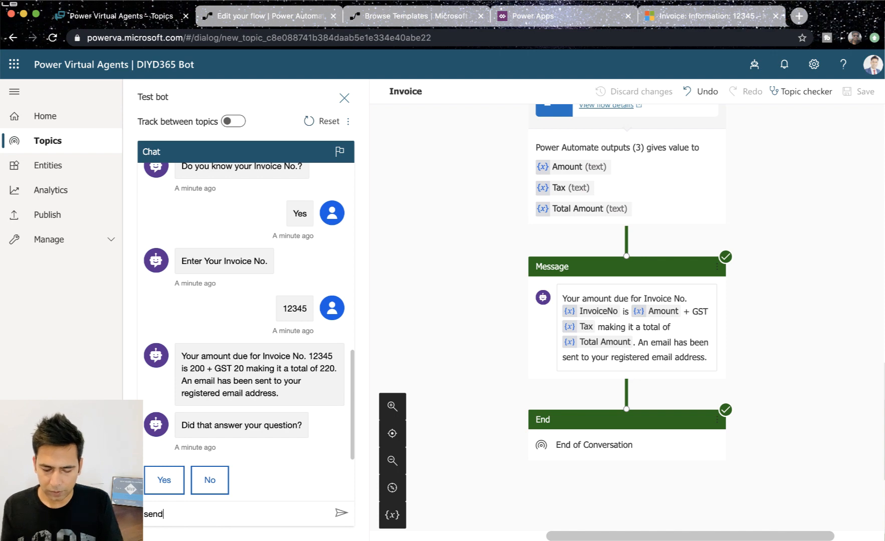
pyautogui.write(' me invo')
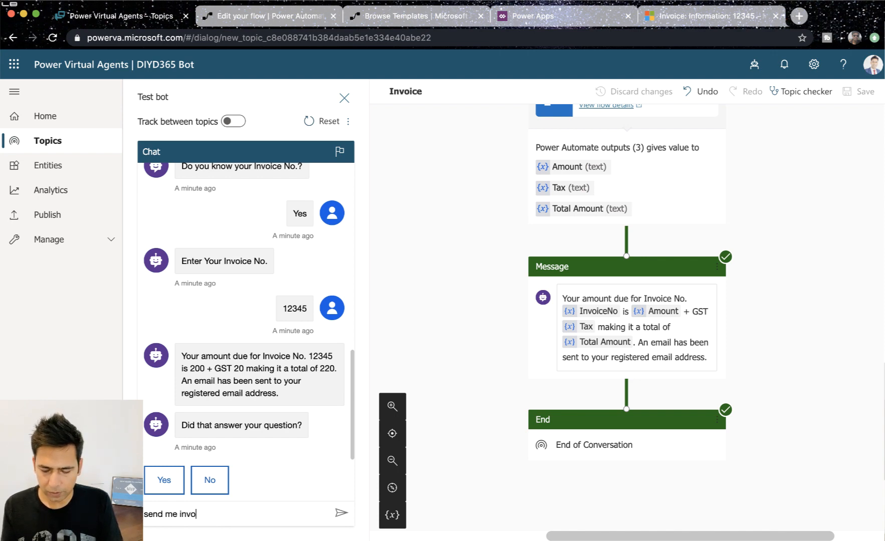
pyautogui.write('ice details')
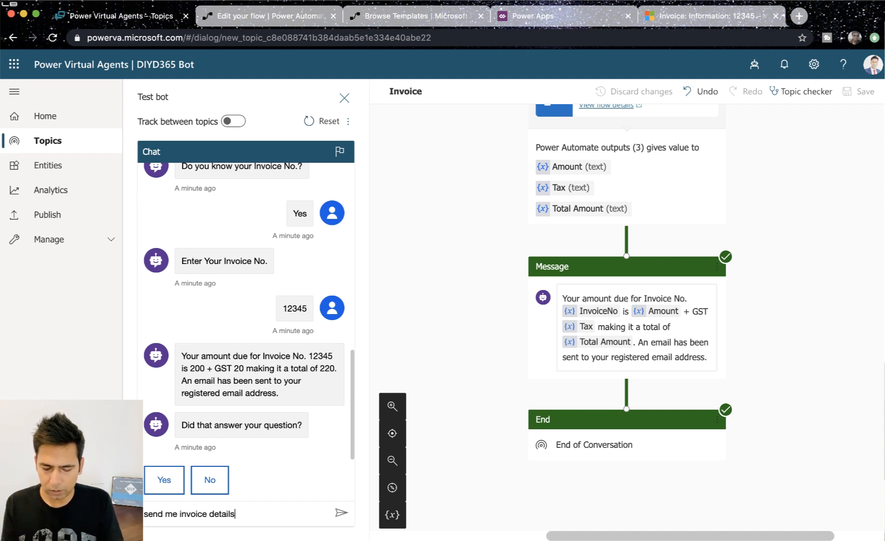
pyautogui.press('Return')
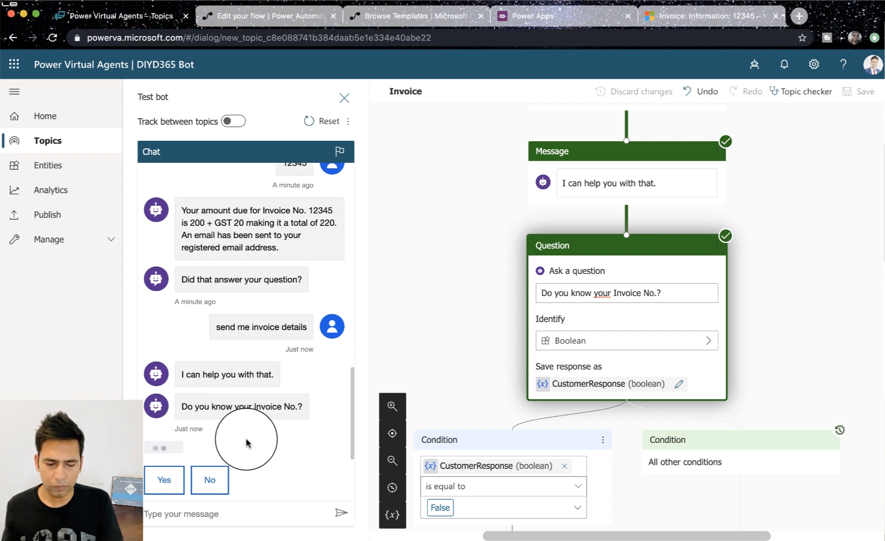
# Answer Yes to knowing the invoice number and send the invoice number to retest the updated flow.
pyautogui.click(160, 480)
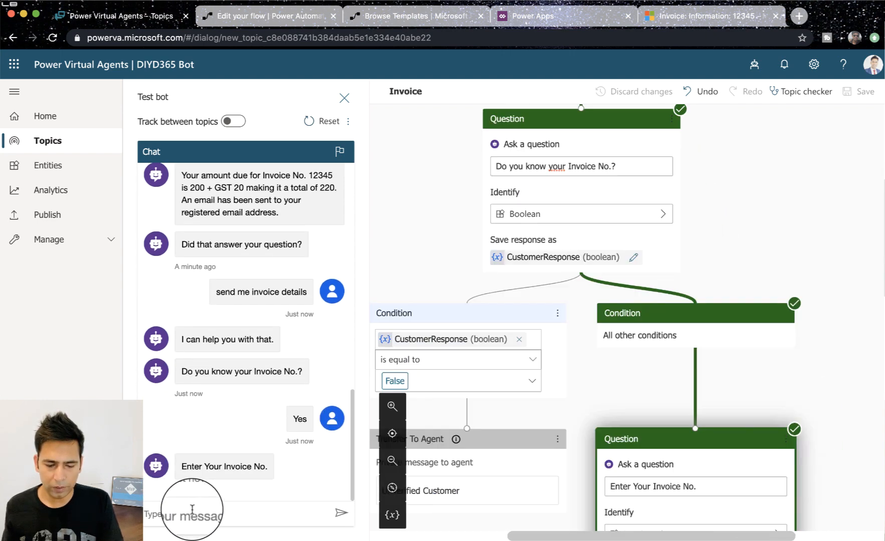
pyautogui.click(192, 510)
pyautogui.write('1234')
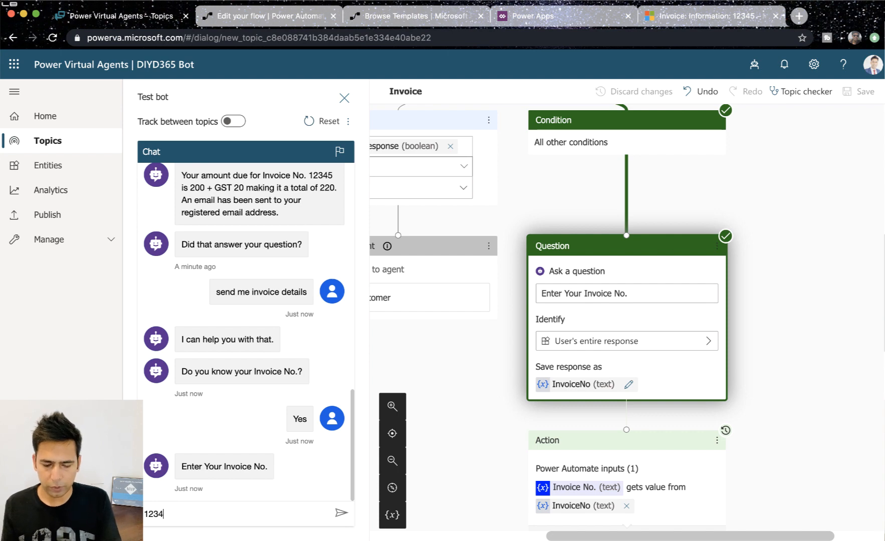
pyautogui.write('5')
pyautogui.press('Return')
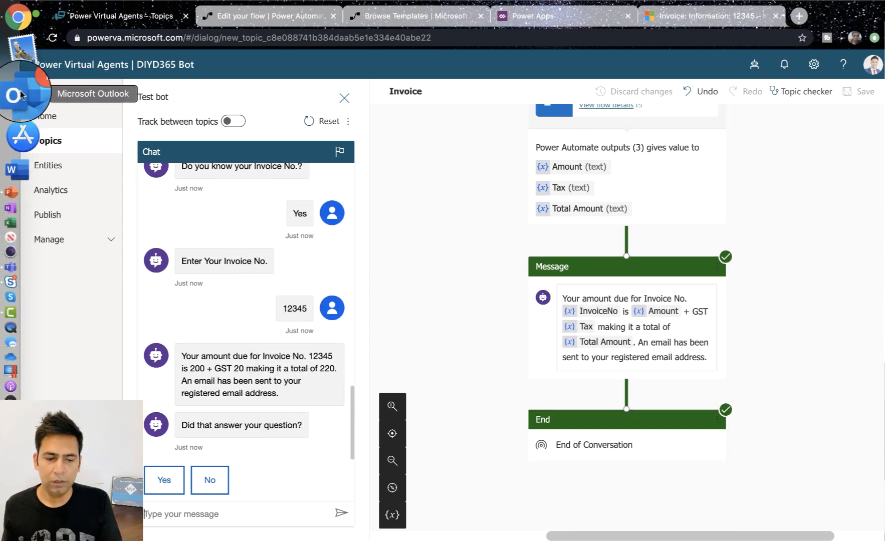
# Switch to Outlook, compare the new "Your Invoice" email's customer line with the previous email, and return to the bot.
pyautogui.click(1, 98)
pyautogui.click(135, 155)
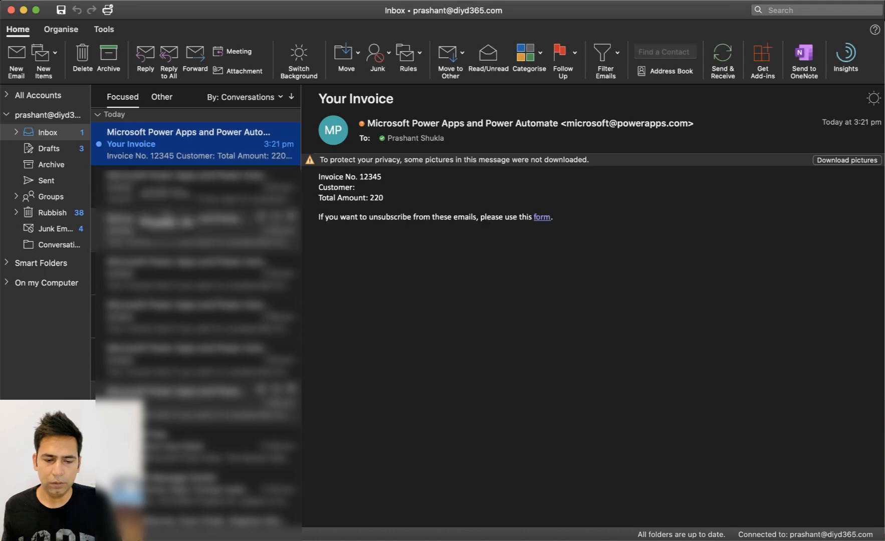
pyautogui.click(179, 162)
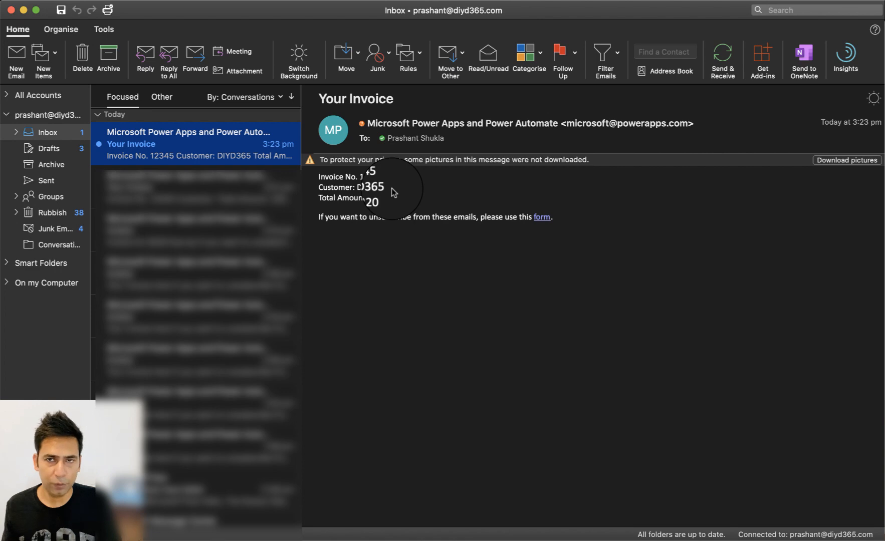
pyautogui.click(185, 176)
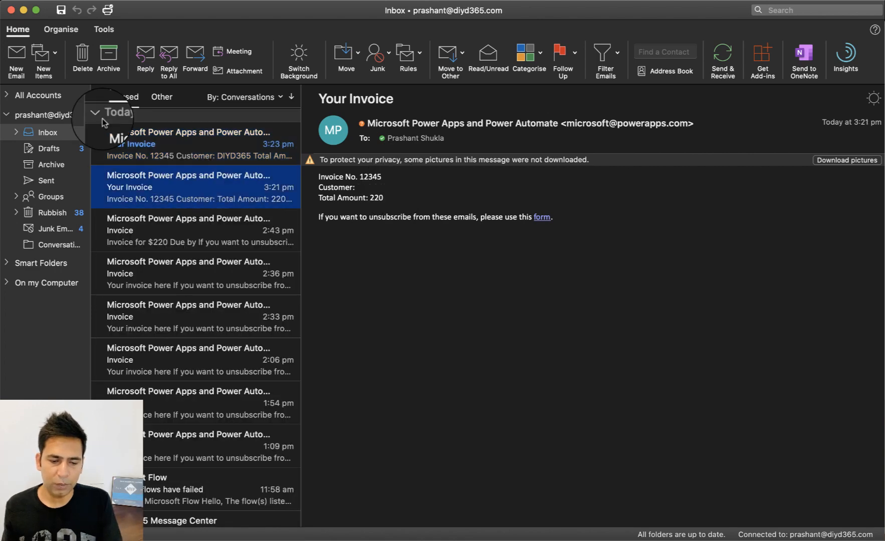
pyautogui.click(23, 10)
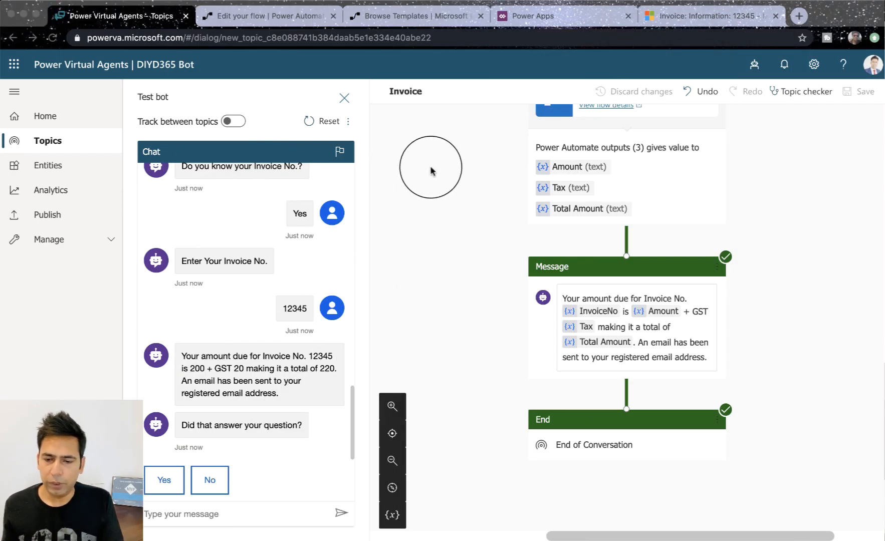